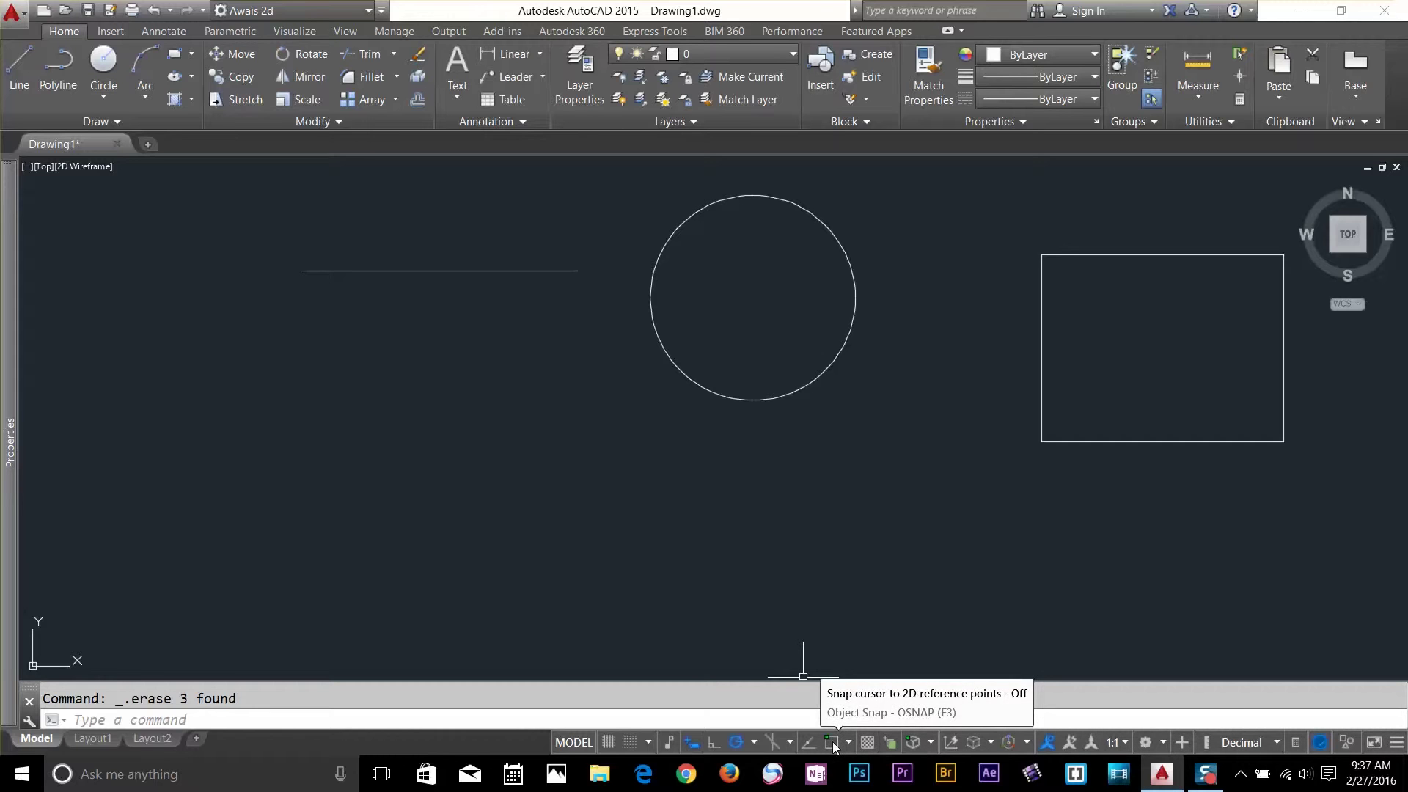
- Turn on Object Snap with the OSNAP button on the status bar
{"action": "left_click", "coordinate": [833, 741]}
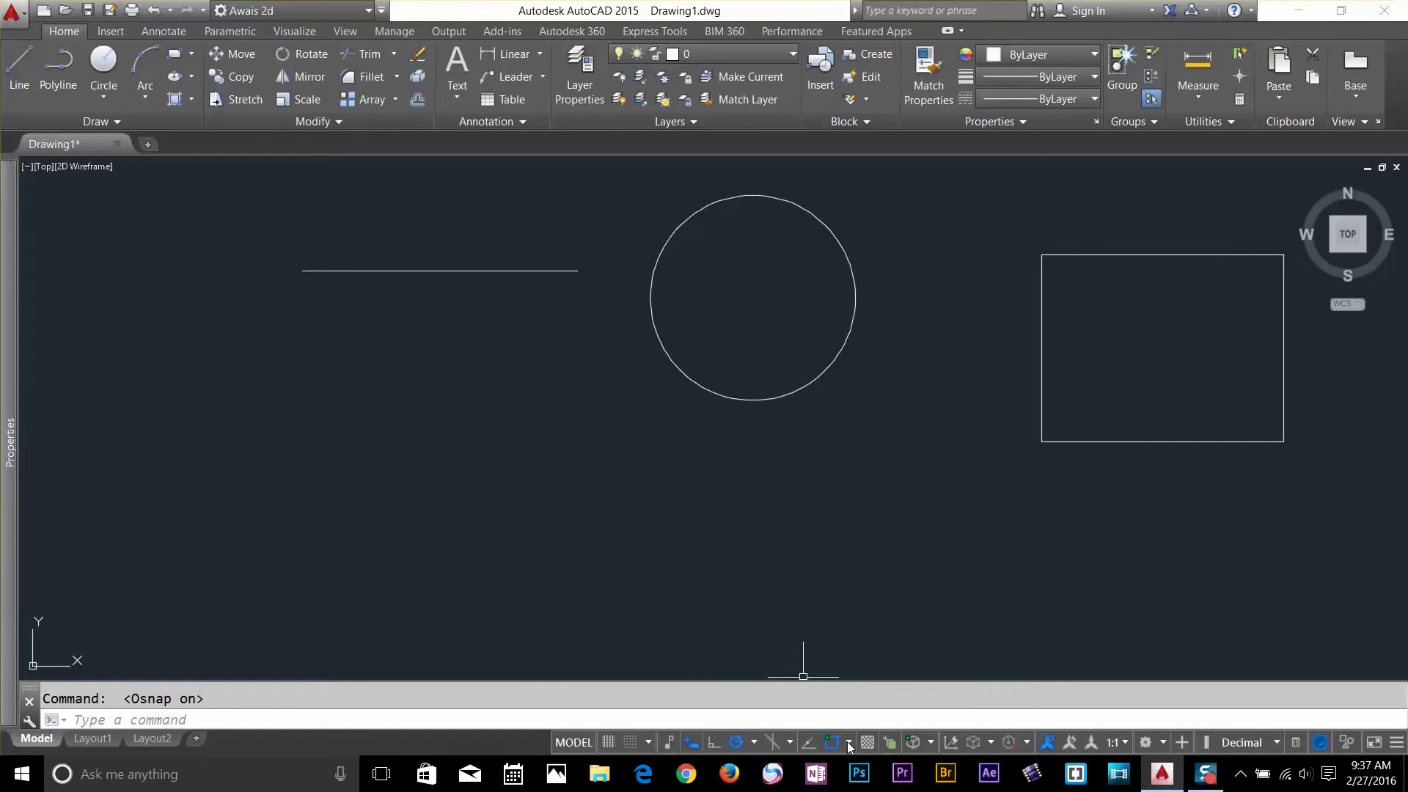
- Check Endpoint and Midpoint in the Object Snap flyout
{"action": "left_click", "coordinate": [849, 742]}
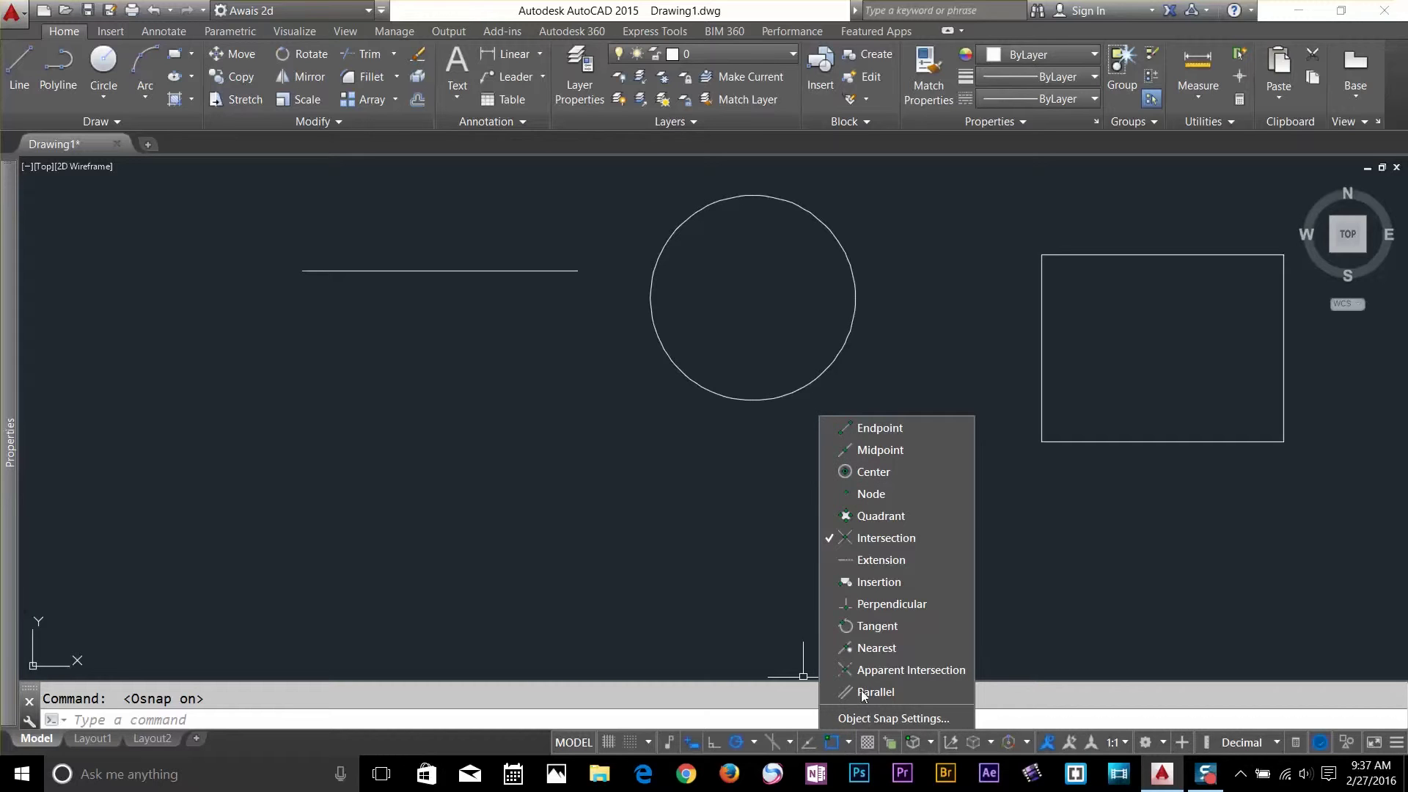
{"action": "left_click", "coordinate": [881, 430]}
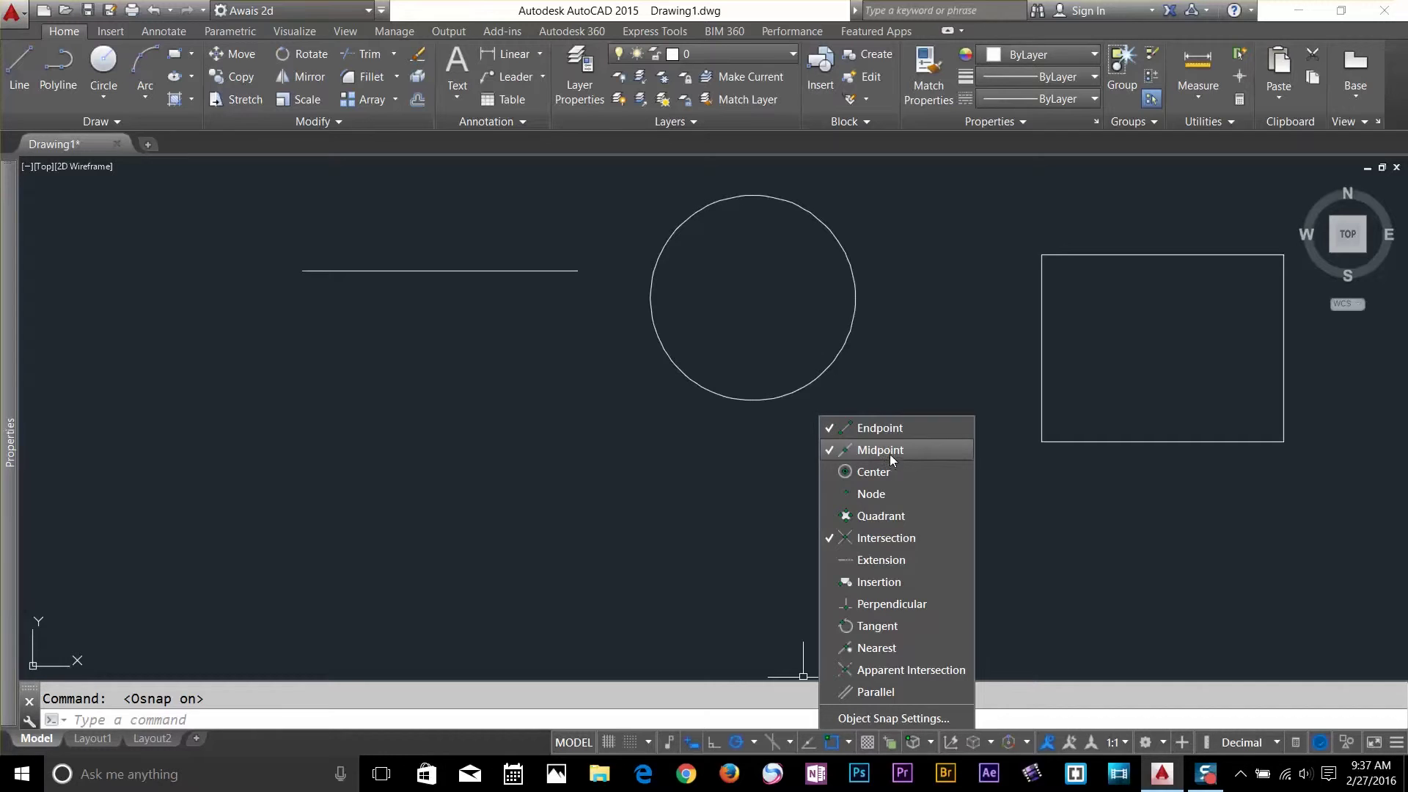
{"action": "left_click", "coordinate": [891, 453]}
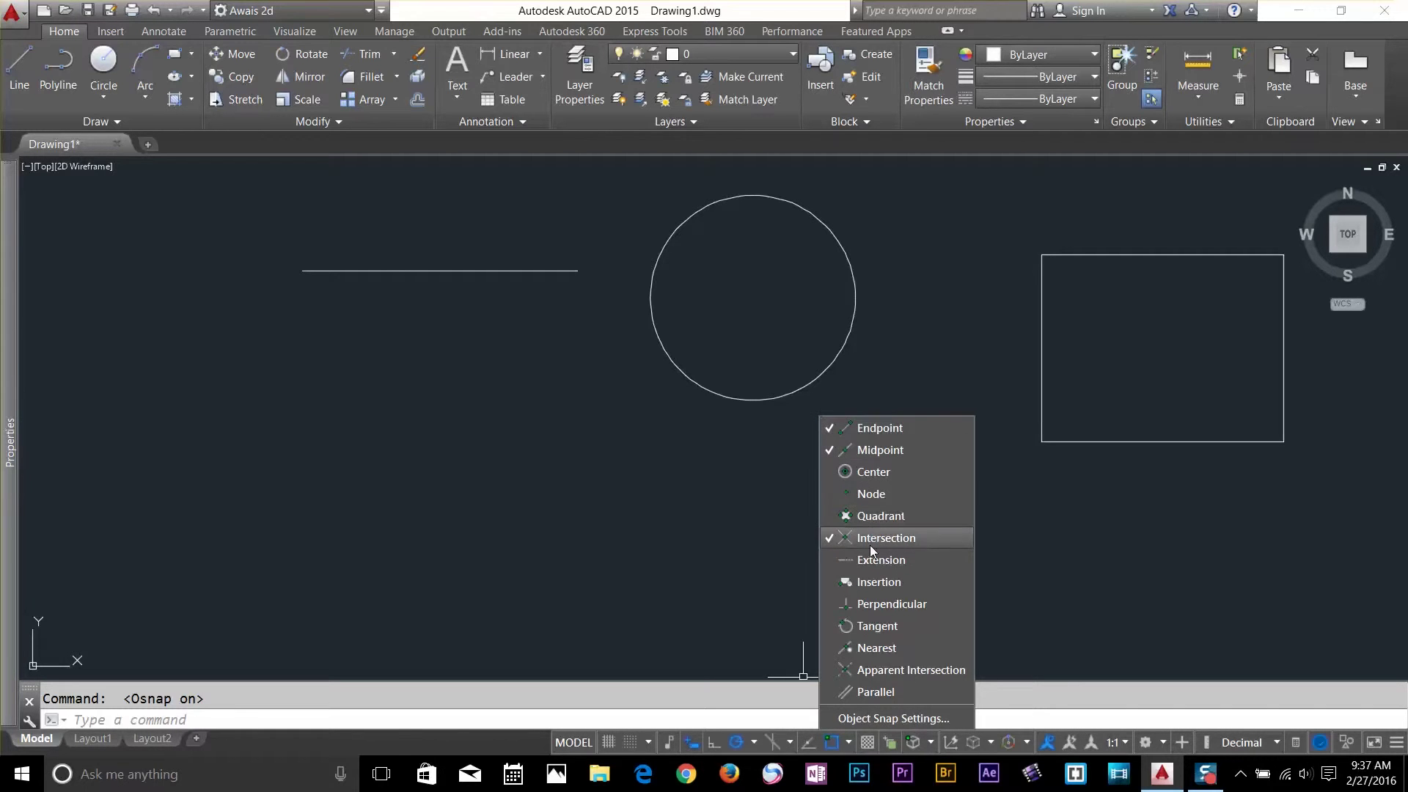
{"action": "left_click", "coordinate": [519, 444]}
{"action": "left_click", "coordinate": [519, 445]}
{"action": "left_click", "coordinate": [217, 342]}
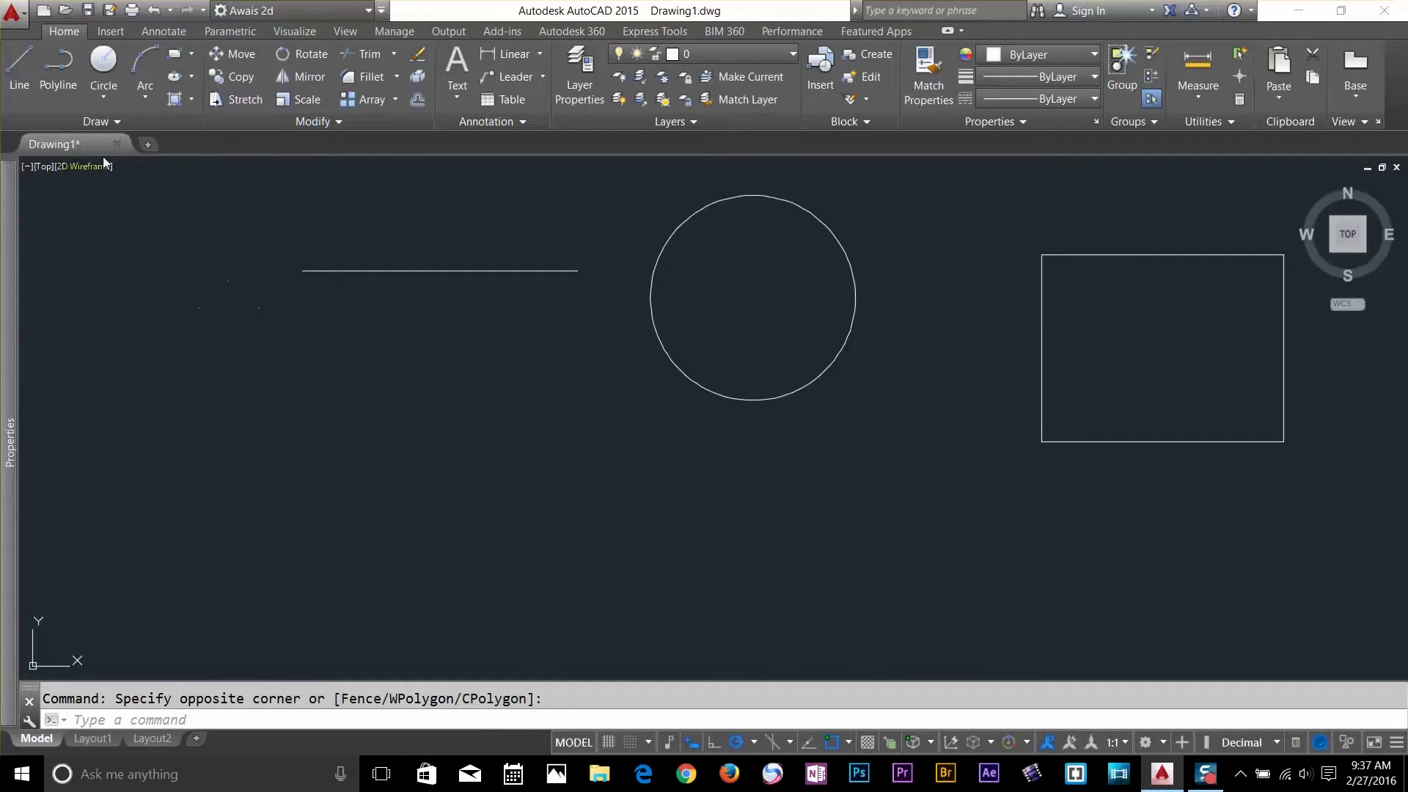
- Check Nearest in the Object Snap flyout, then restart the LINE command
{"action": "left_click", "coordinate": [14, 66]}
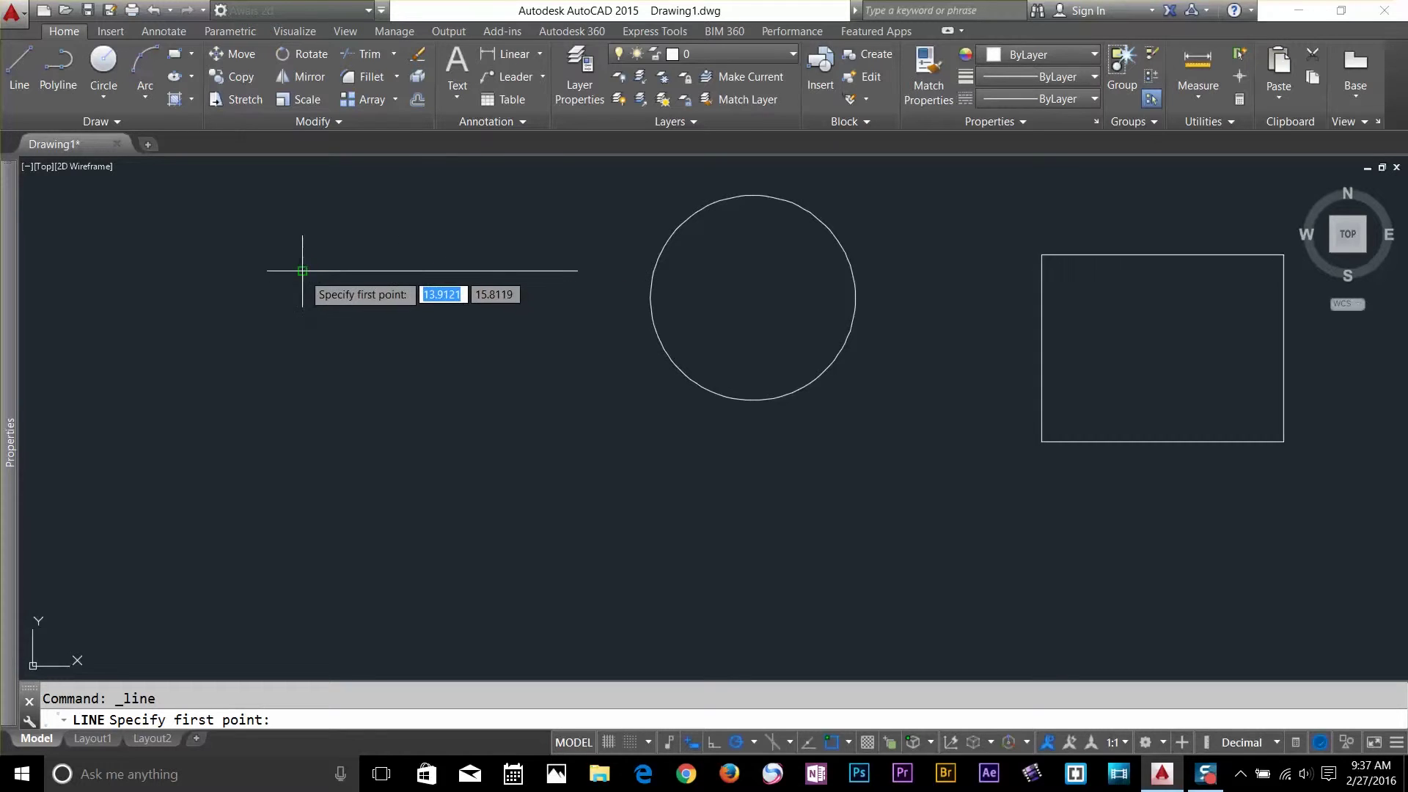
{"action": "left_click", "coordinate": [849, 744]}
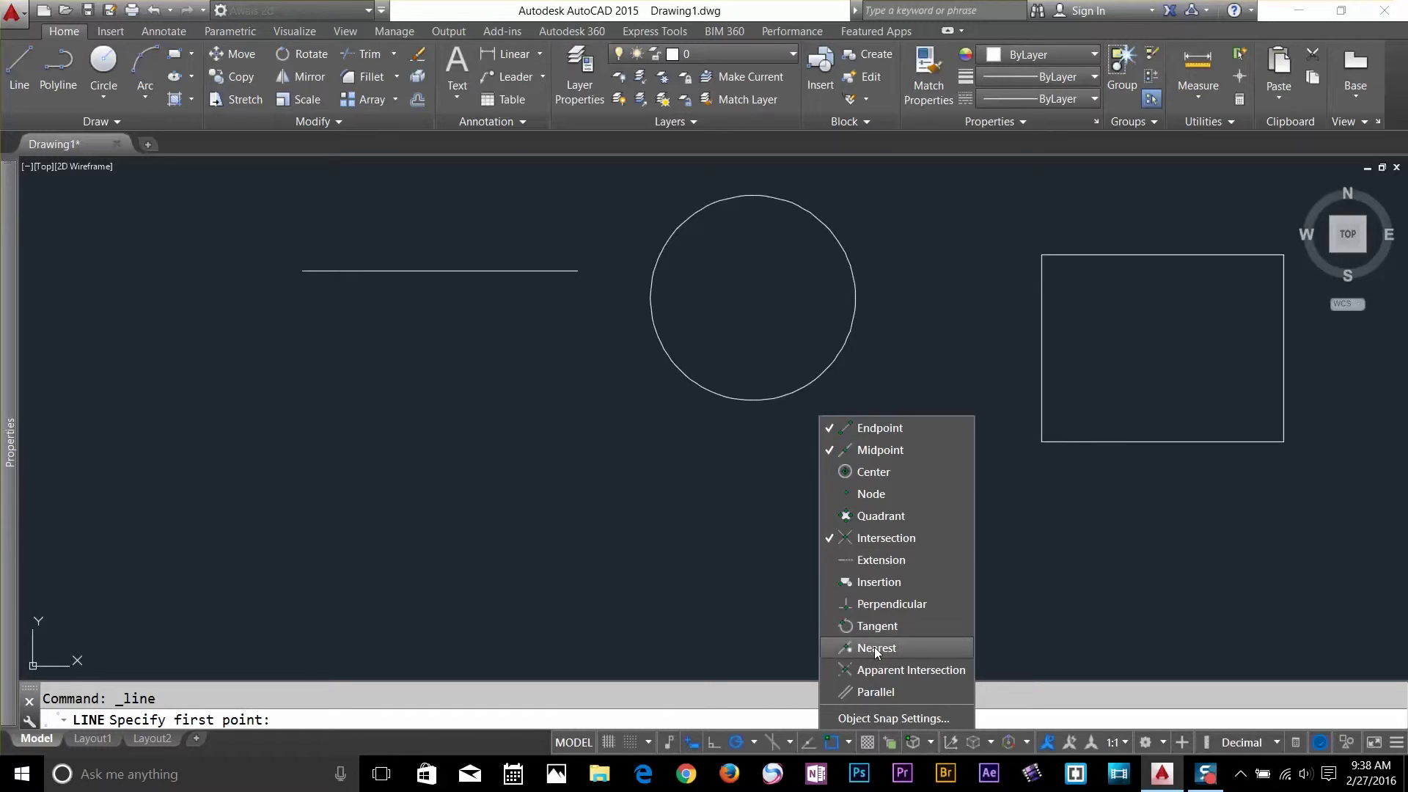
{"action": "left_click", "coordinate": [616, 450]}
{"action": "left_click", "coordinate": [540, 393]}
{"action": "key", "text": "Escape"}
{"action": "key", "text": "Return"}
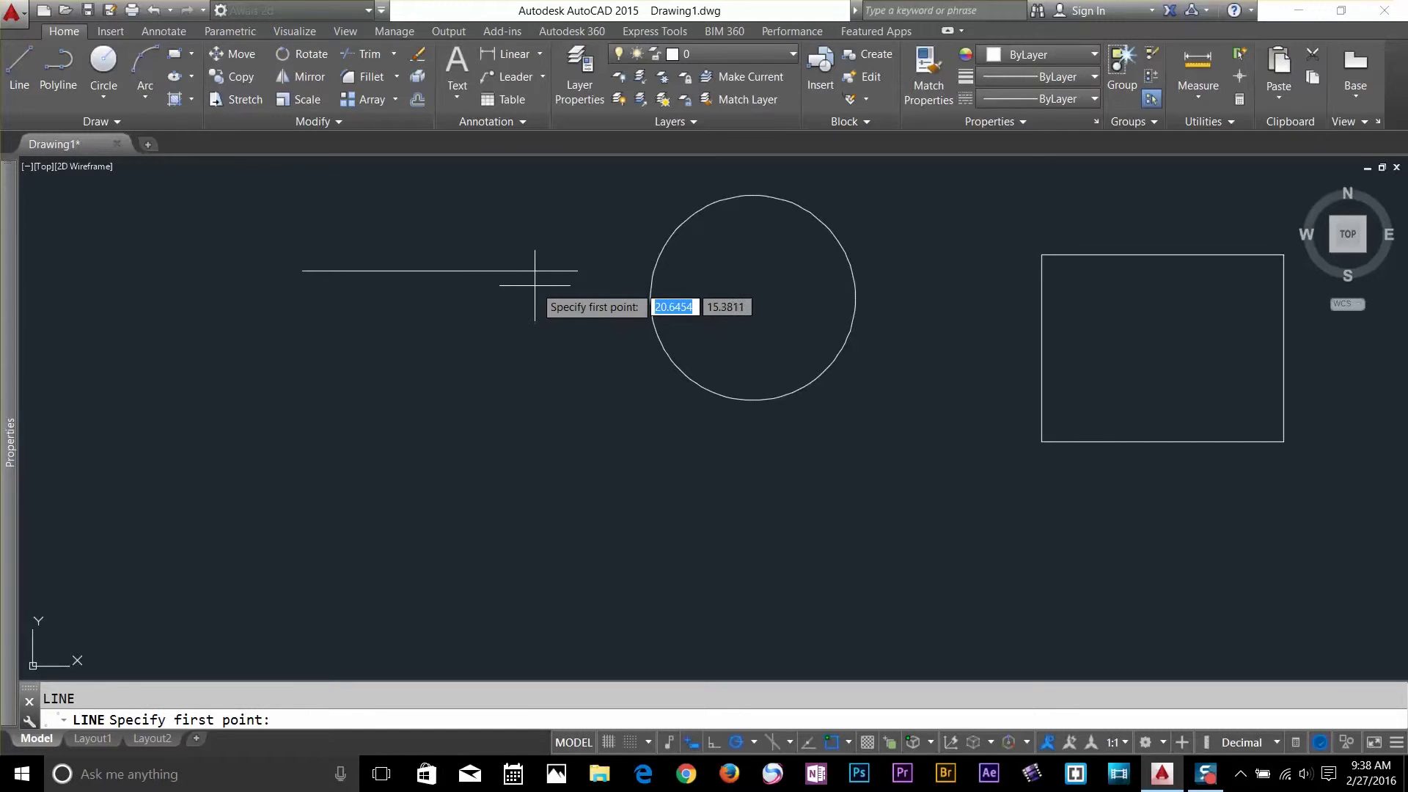
- Uncheck the Endpoint, Midpoint, Intersection and Nearest snaps, then start a new line
{"action": "left_click", "coordinate": [580, 271]}
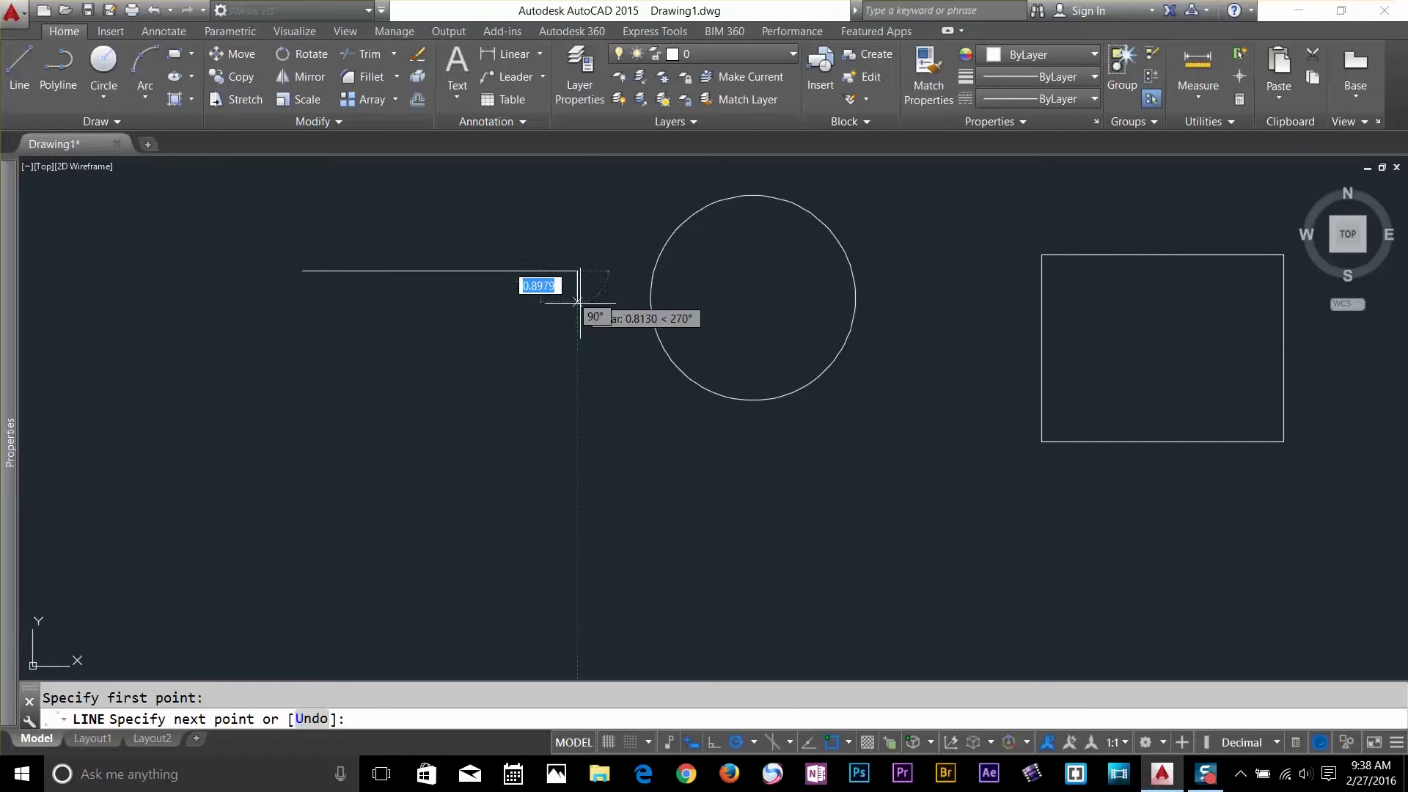
{"action": "key", "text": "Return"}
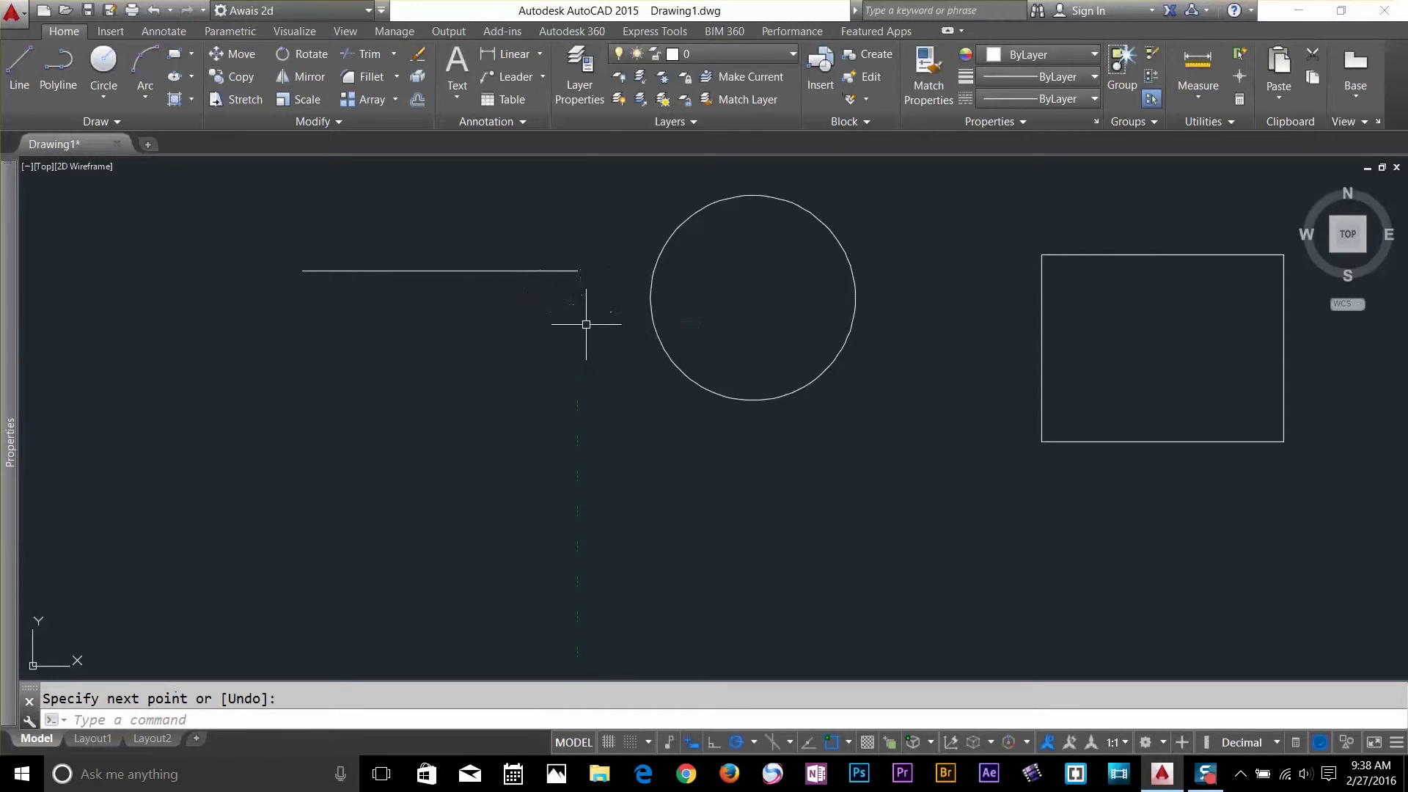
{"action": "left_click", "coordinate": [850, 742]}
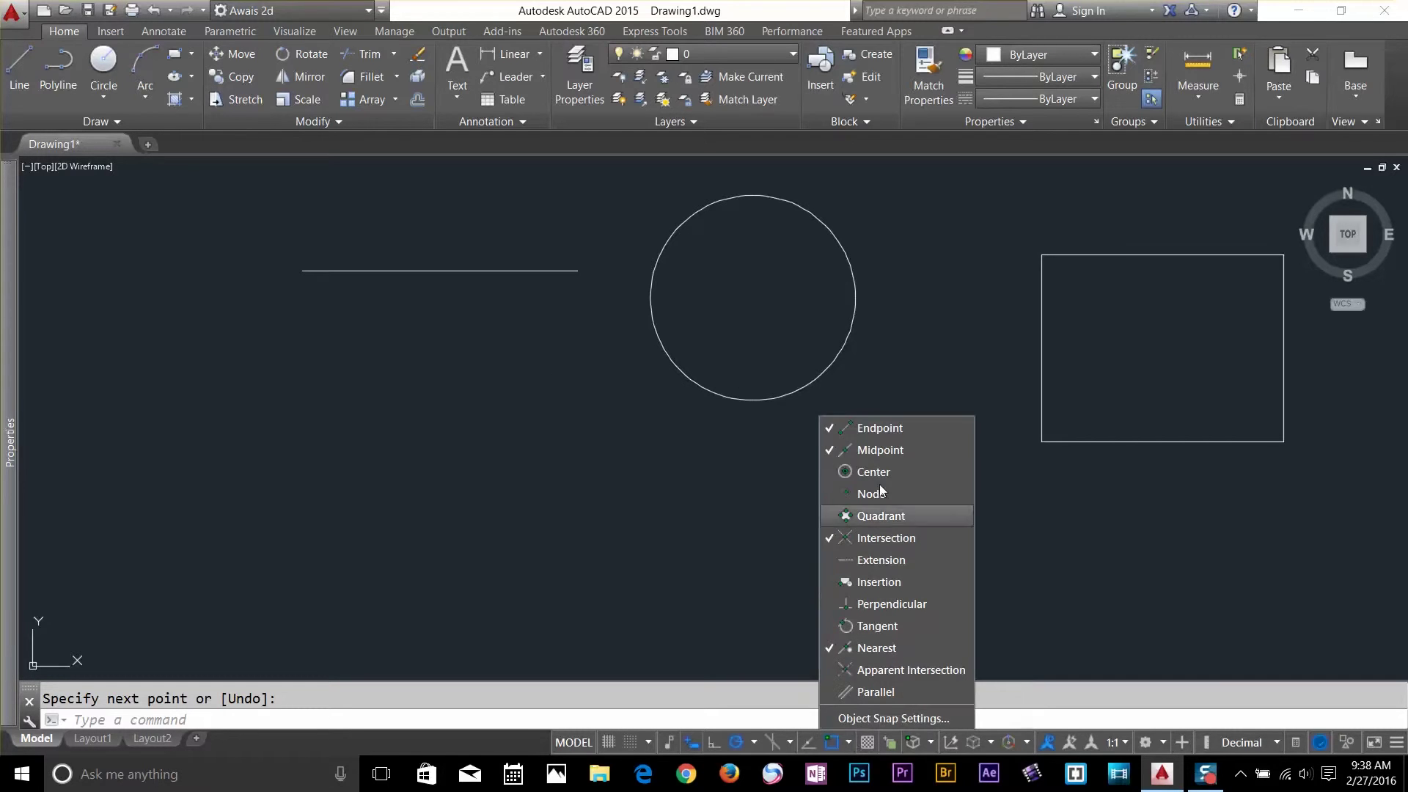
{"action": "left_click", "coordinate": [892, 426]}
{"action": "left_click", "coordinate": [884, 447]}
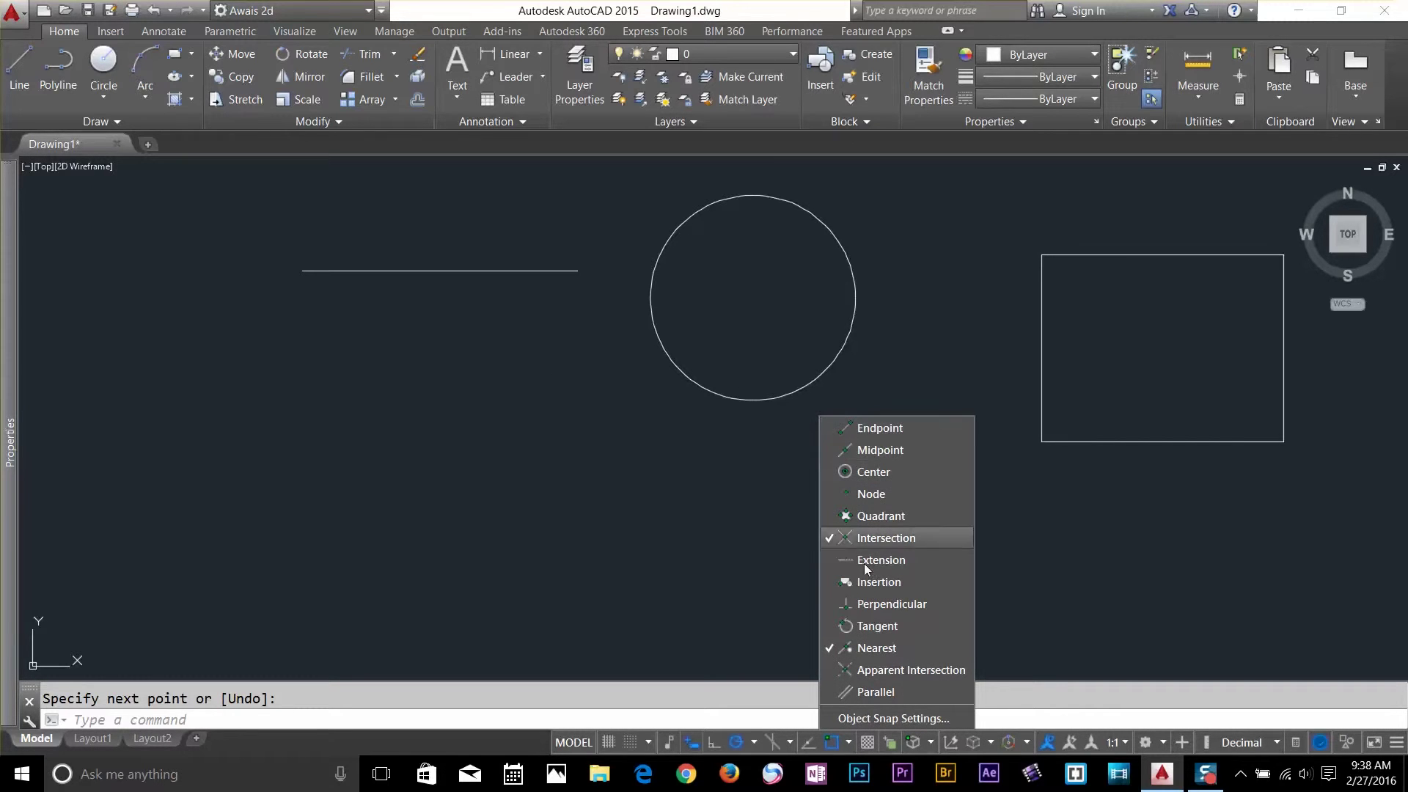
{"action": "left_click", "coordinate": [886, 540]}
{"action": "left_click", "coordinate": [872, 648]}
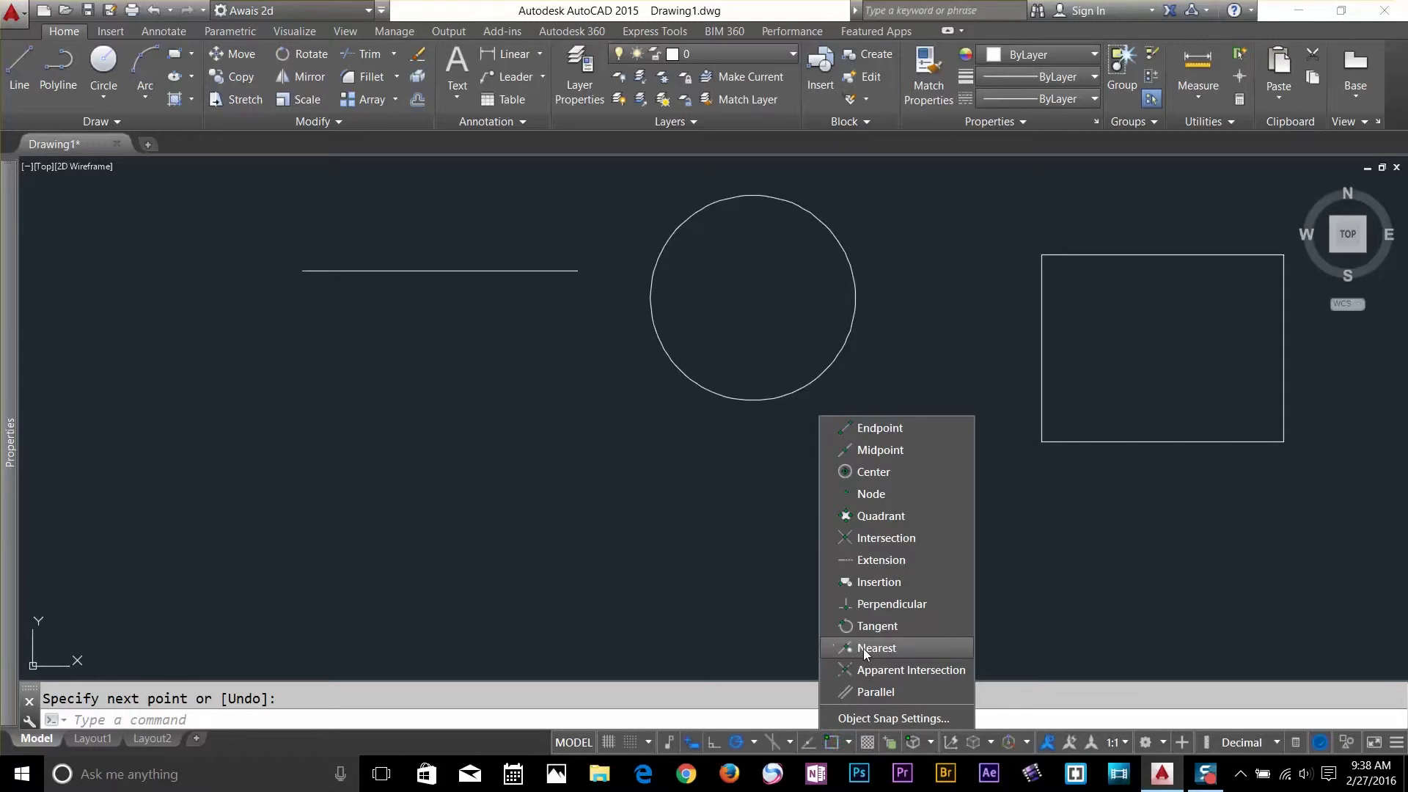
{"action": "left_click", "coordinate": [581, 371]}
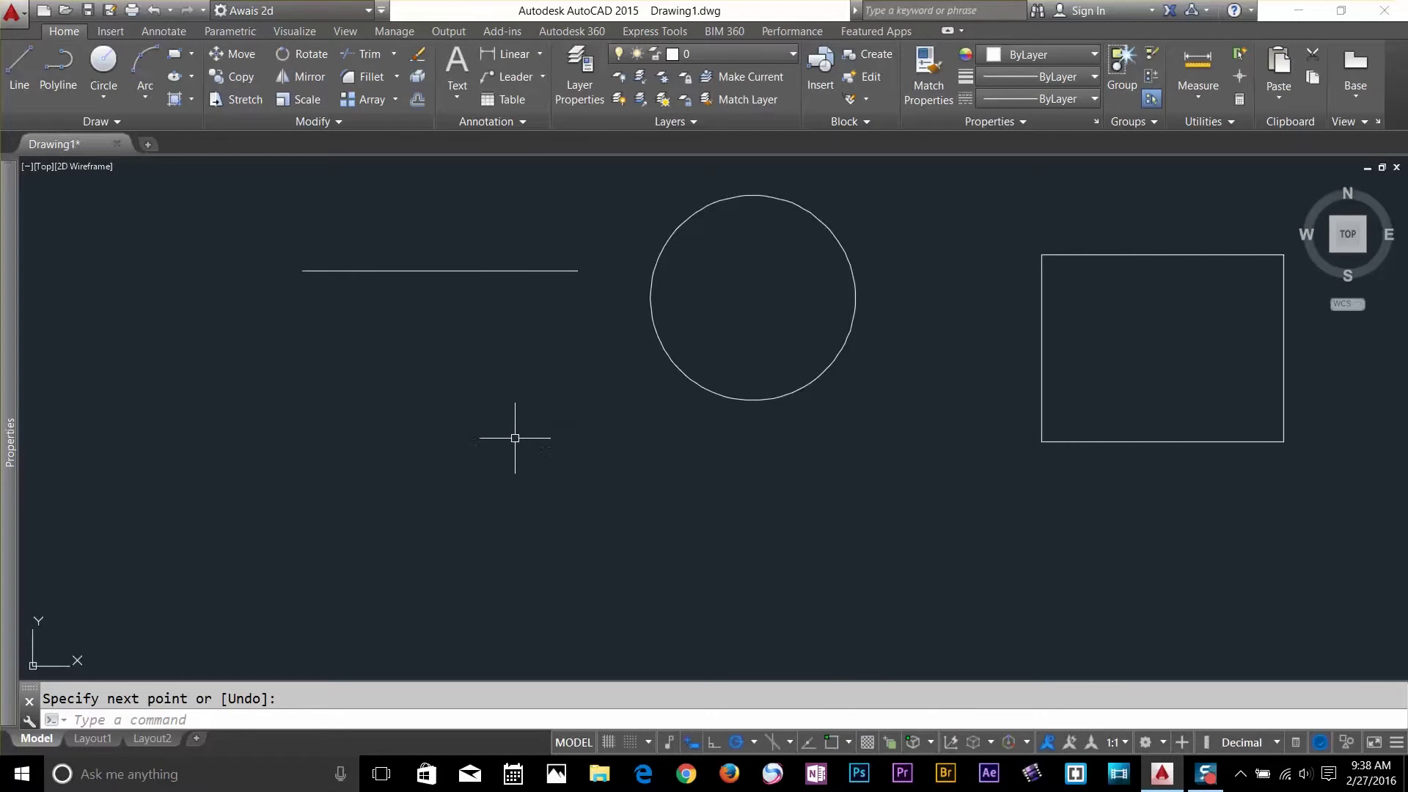
{"action": "left_click", "coordinate": [19, 67]}
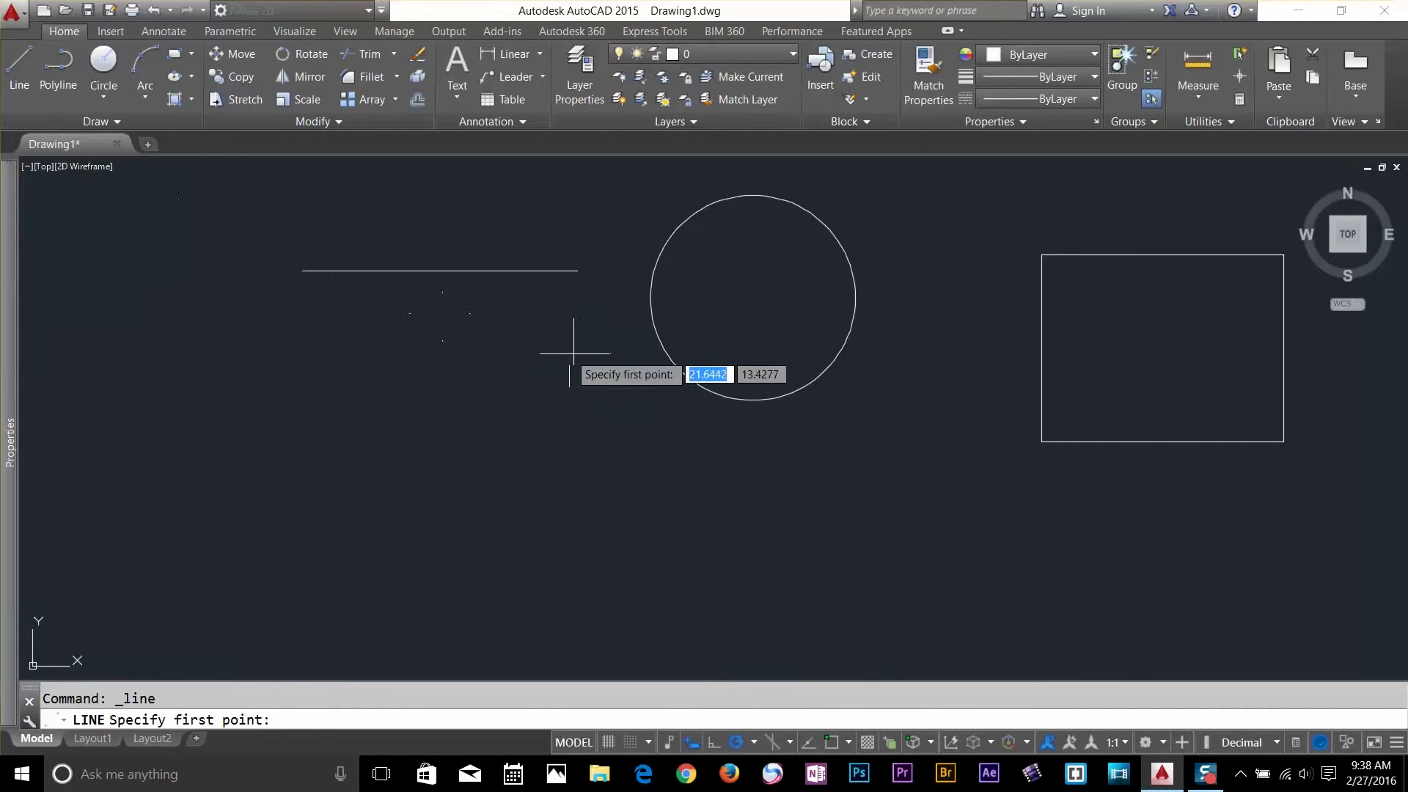
{"action": "middle_click", "coordinate": [536, 356]}
{"action": "right_click", "coordinate": [536, 356], "text": "shift"}
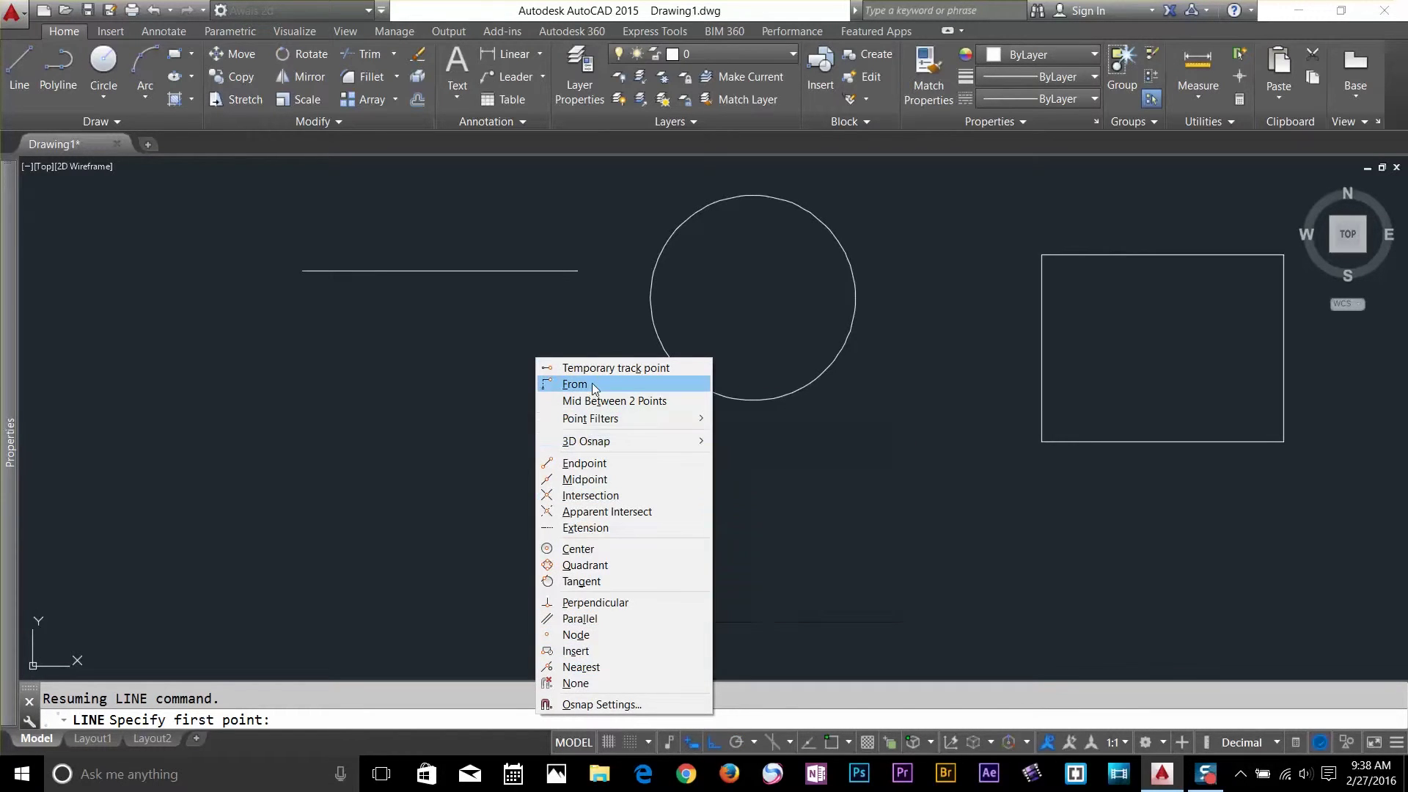
{"action": "mouse_move", "coordinate": [595, 445]}
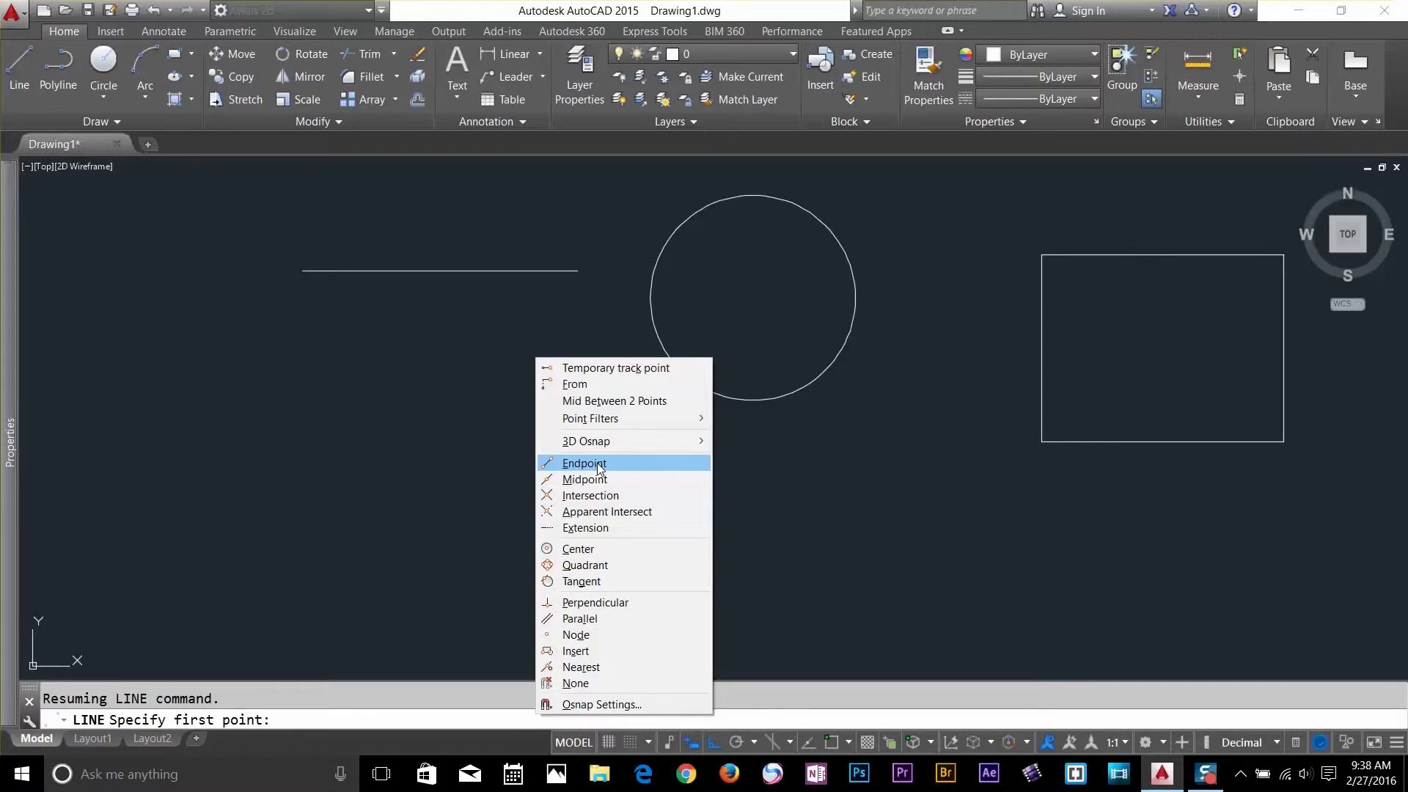
{"action": "left_click", "coordinate": [598, 463]}
{"action": "left_click", "coordinate": [578, 271]}
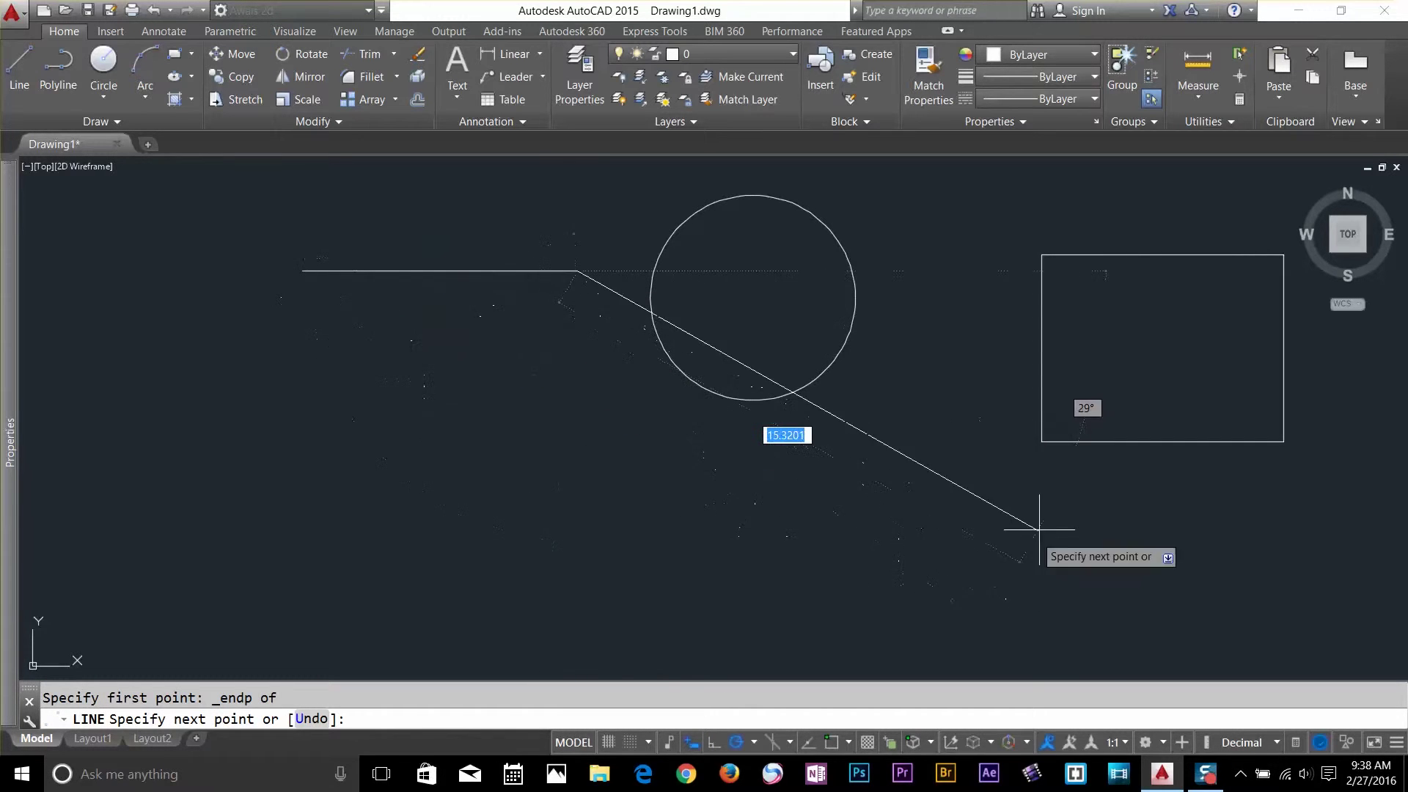
{"action": "right_click", "coordinate": [1043, 445], "text": "shift"}
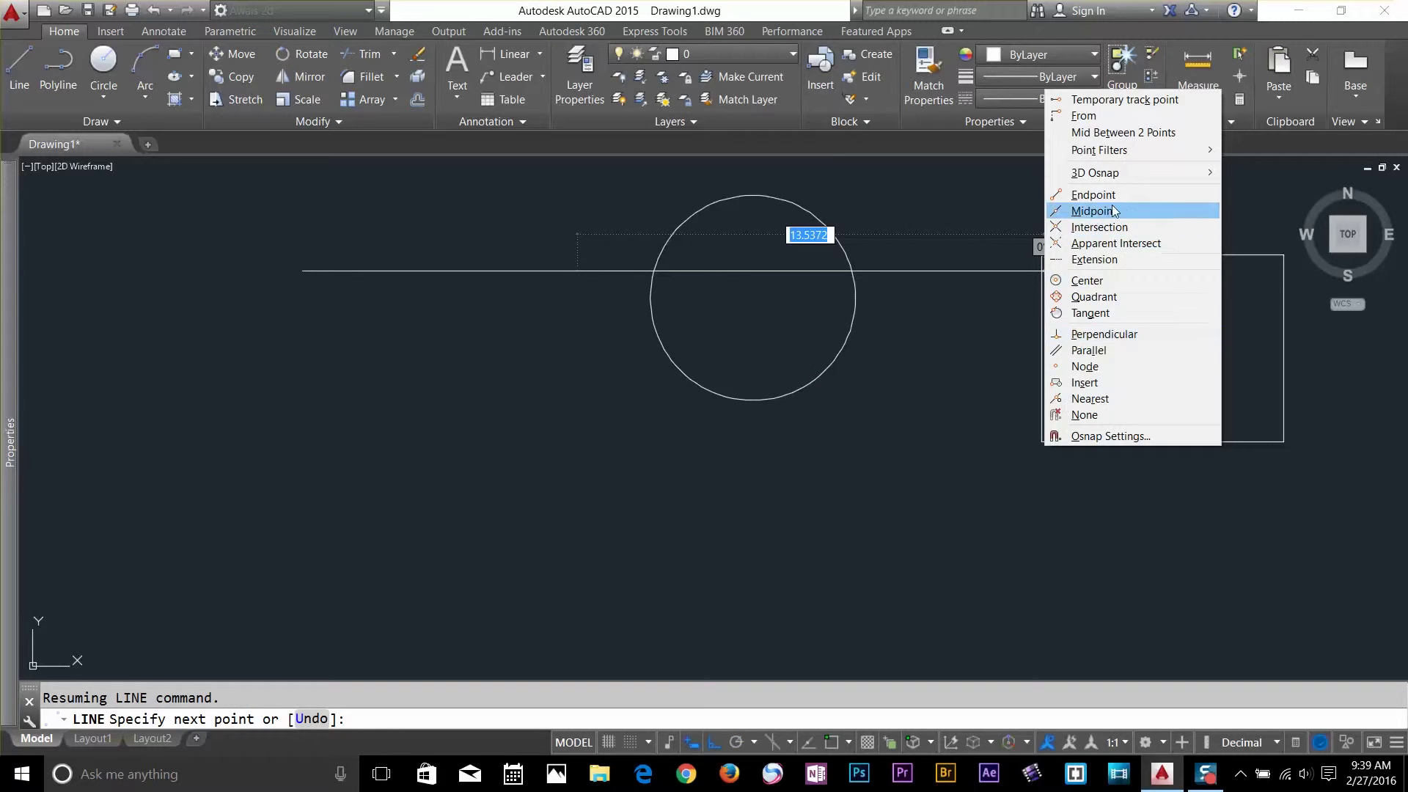
{"action": "left_click", "coordinate": [1093, 195]}
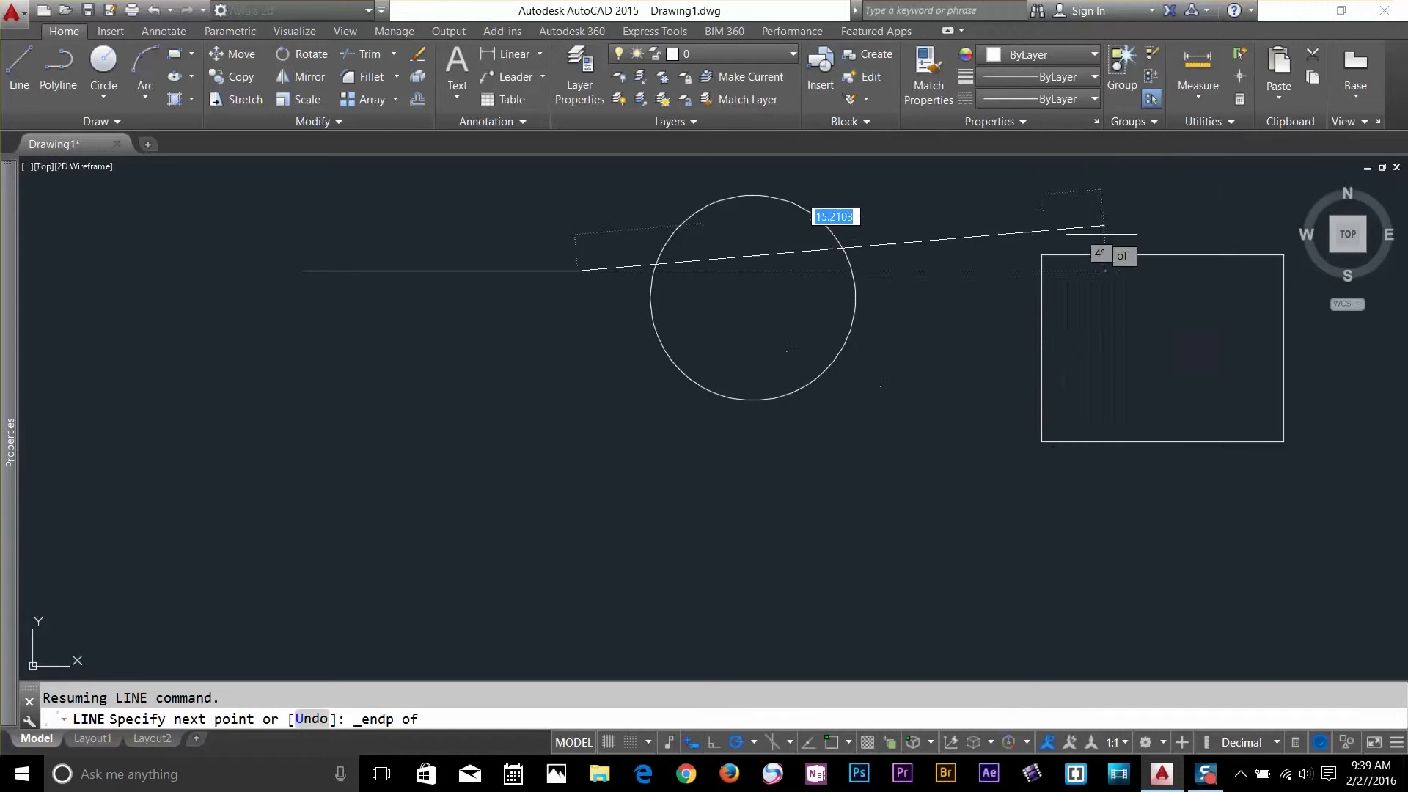
{"action": "left_click", "coordinate": [1042, 441]}
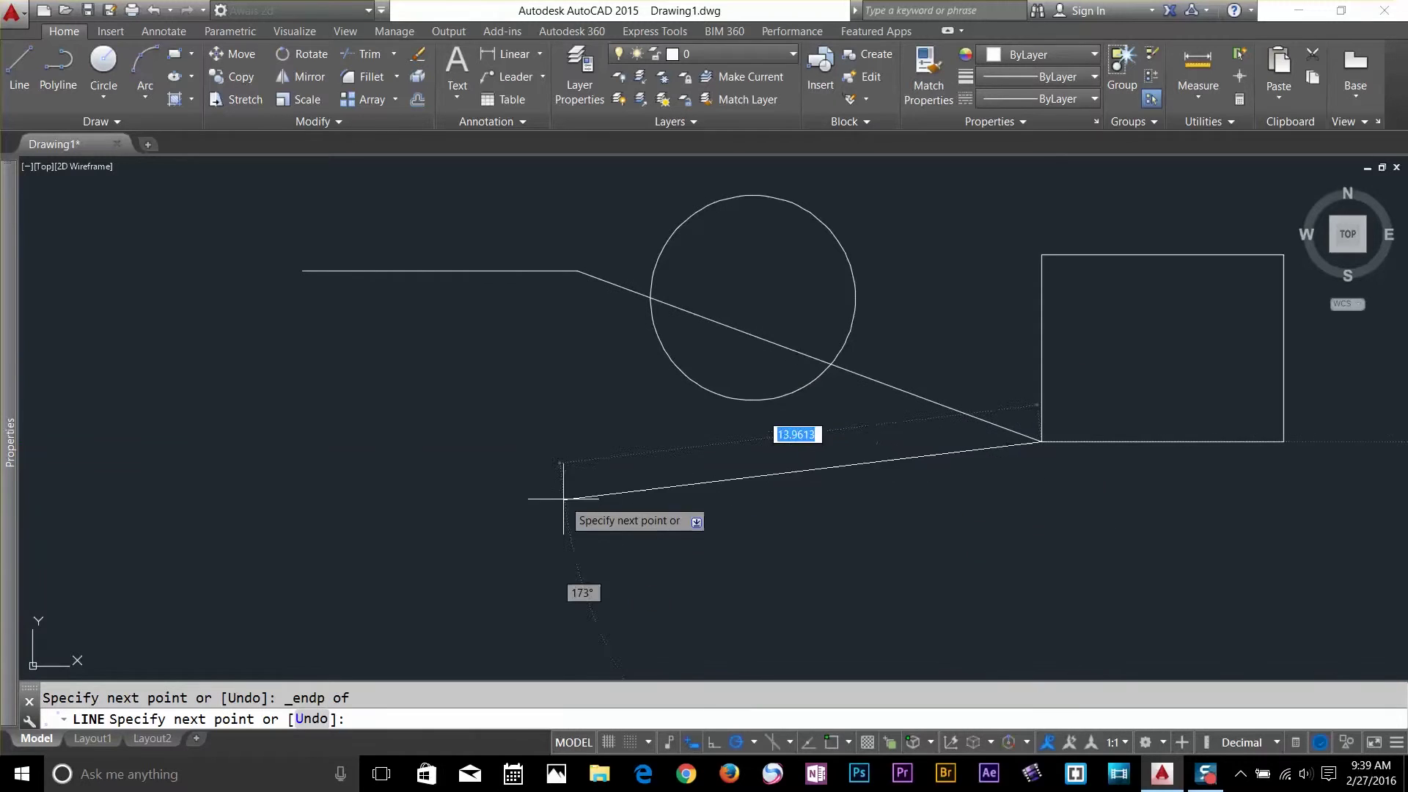
{"action": "key", "text": "Return"}
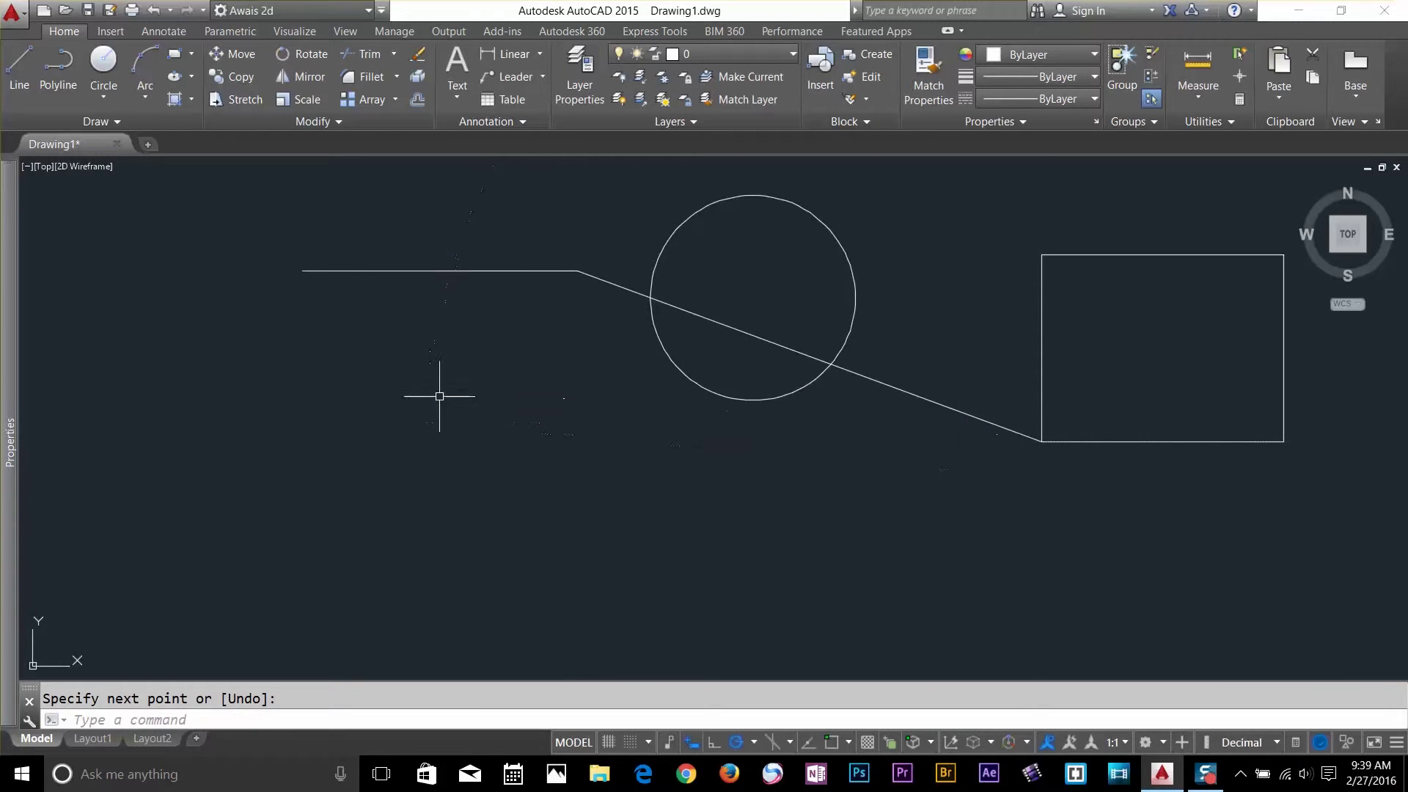
{"action": "left_click", "coordinate": [981, 362]}
{"action": "left_click", "coordinate": [929, 446]}
{"action": "key", "text": "Delete"}
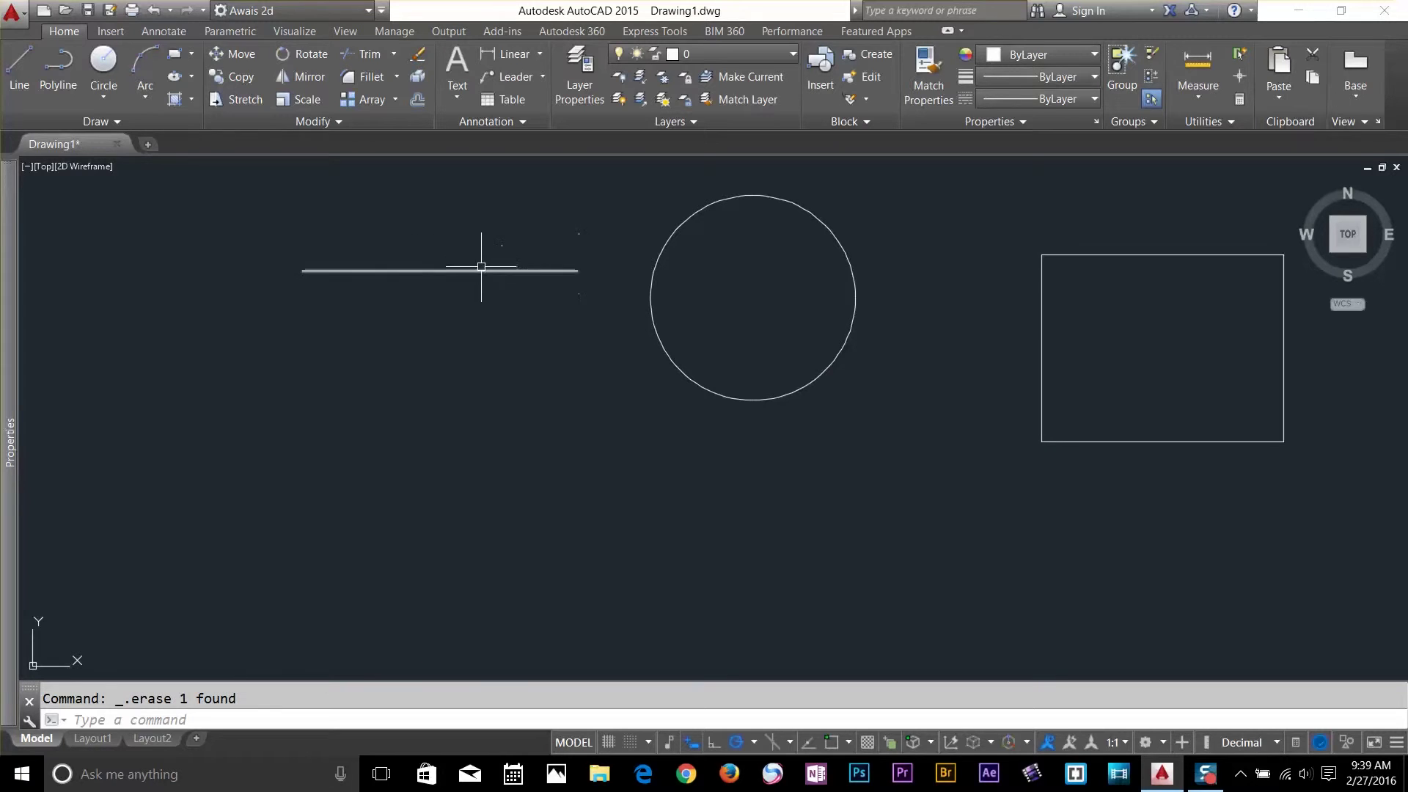
- Try a one-off Midpoint snap from the right-click menu, then cancel the line
{"action": "left_click", "coordinate": [19, 74]}
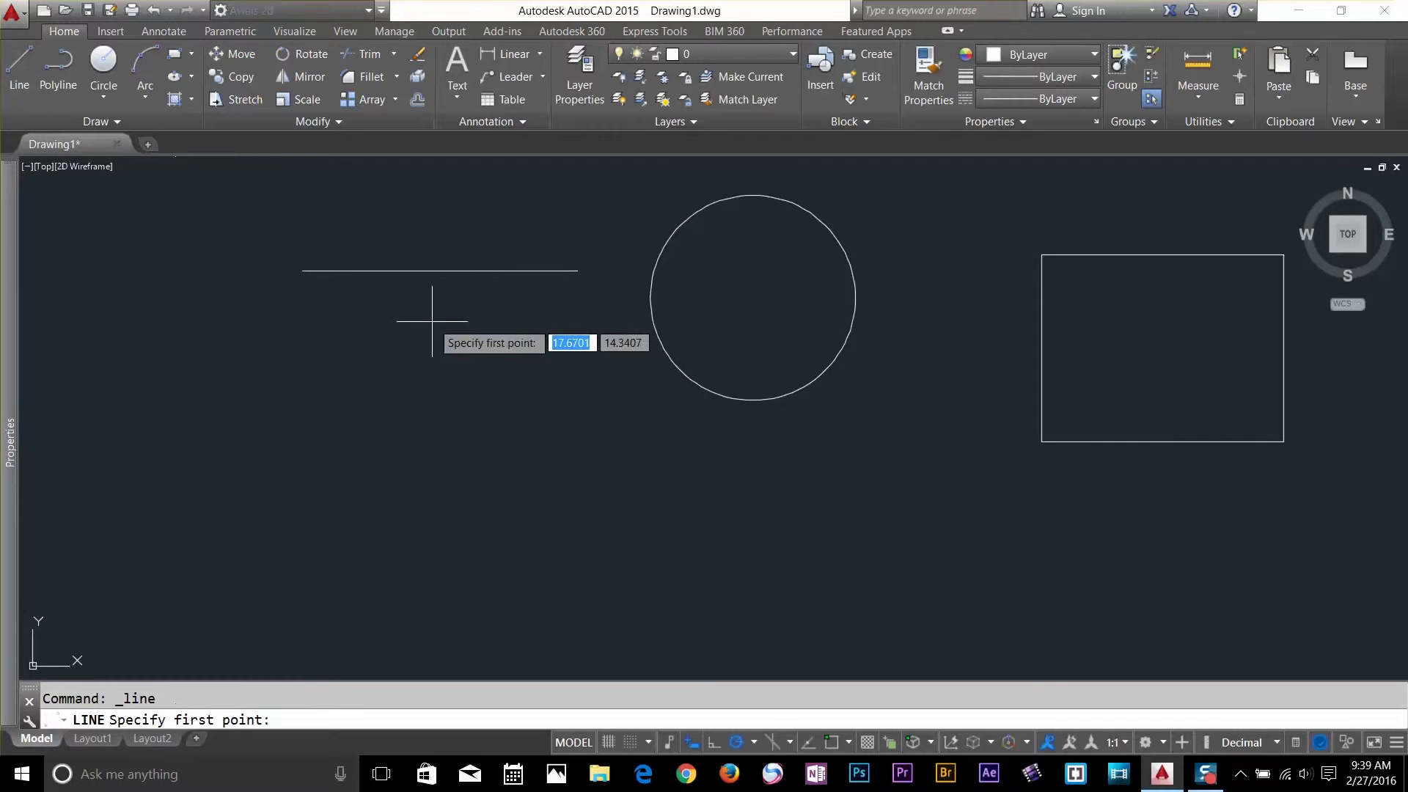
{"action": "middle_click", "coordinate": [557, 270]}
{"action": "right_click", "coordinate": [557, 270], "text": "shift"}
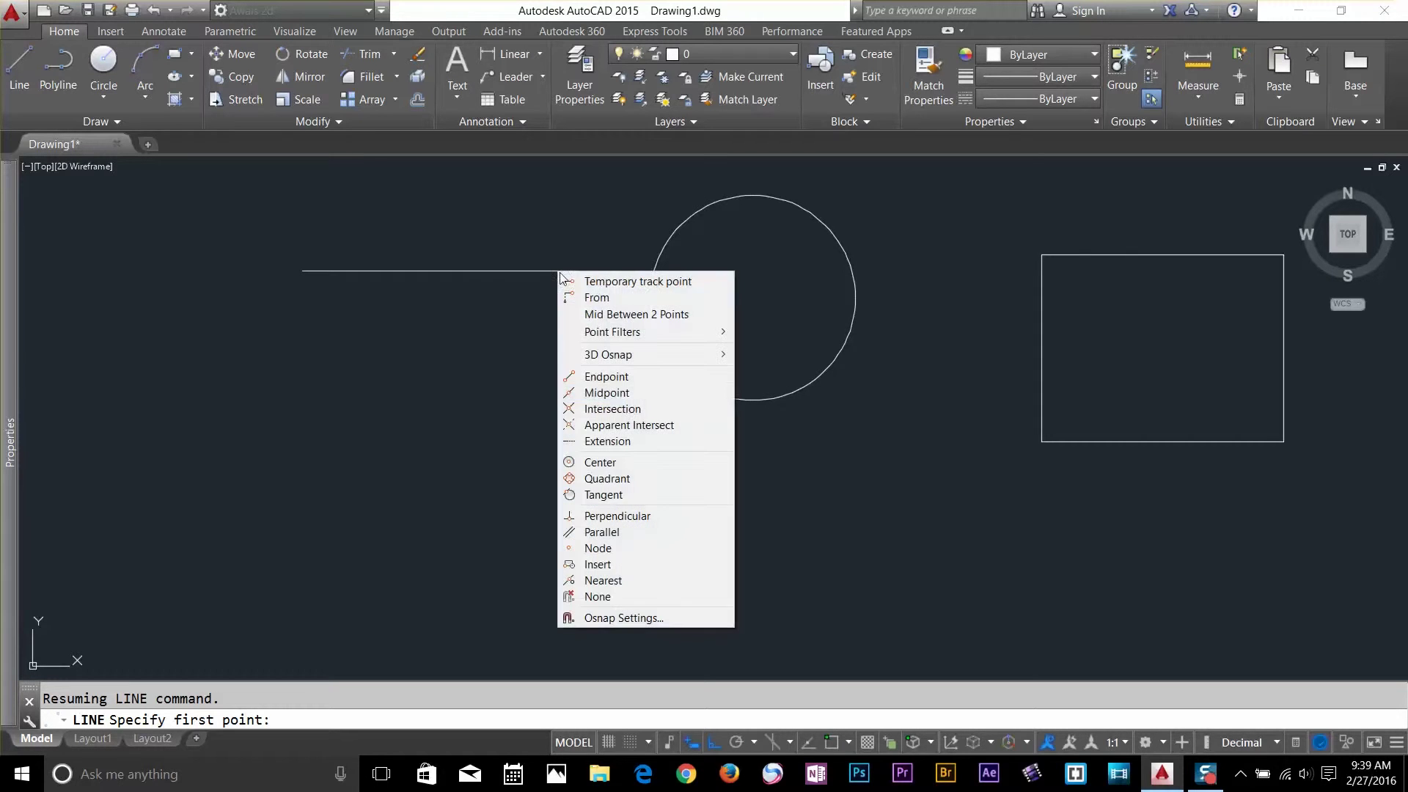
{"action": "left_click", "coordinate": [632, 394]}
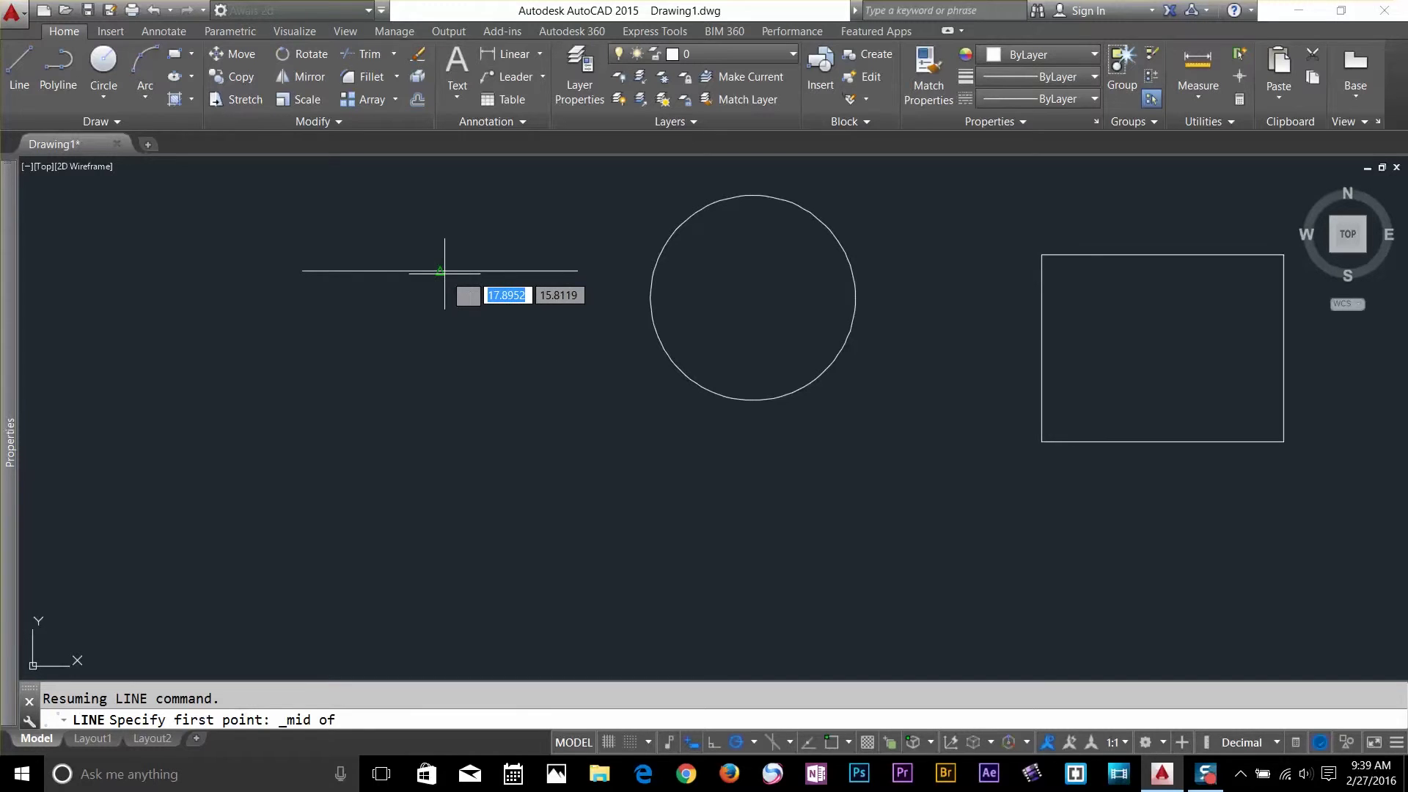
{"action": "key", "text": "Escape"}
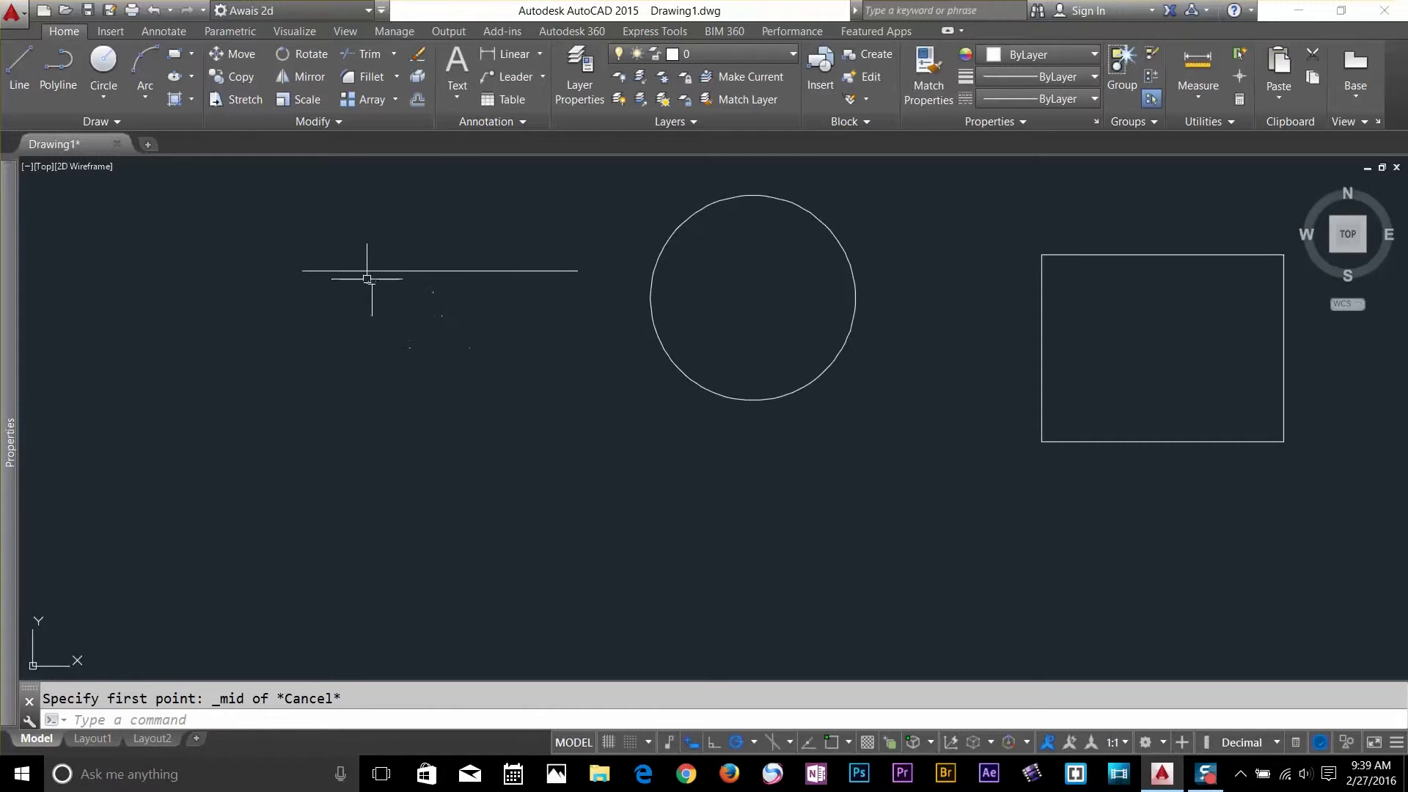
- Draw a slanted line from below the horizontal line to above it
{"action": "left_click", "coordinate": [19, 70]}
{"action": "right_click", "coordinate": [491, 309], "text": "shift"}
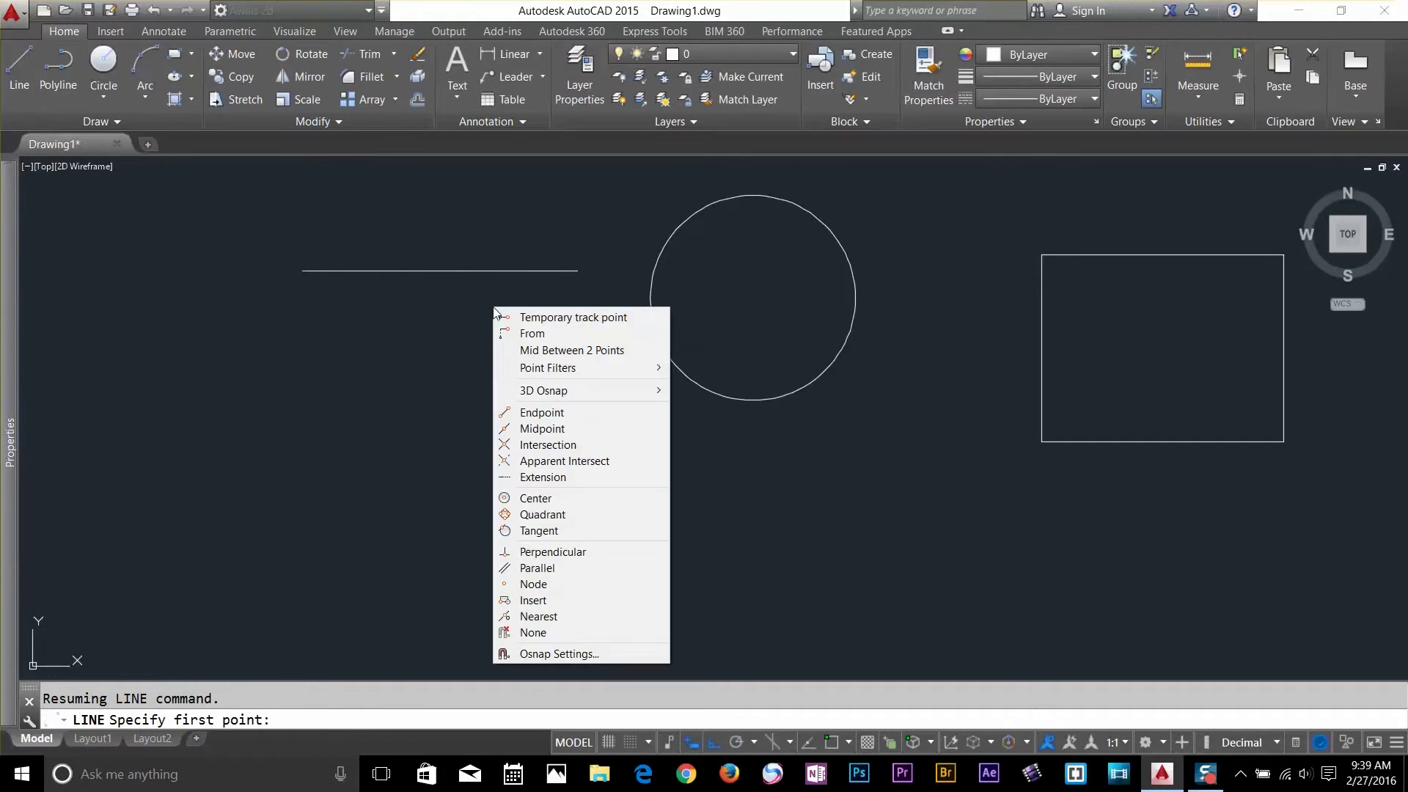
{"action": "key", "text": "Escape"}
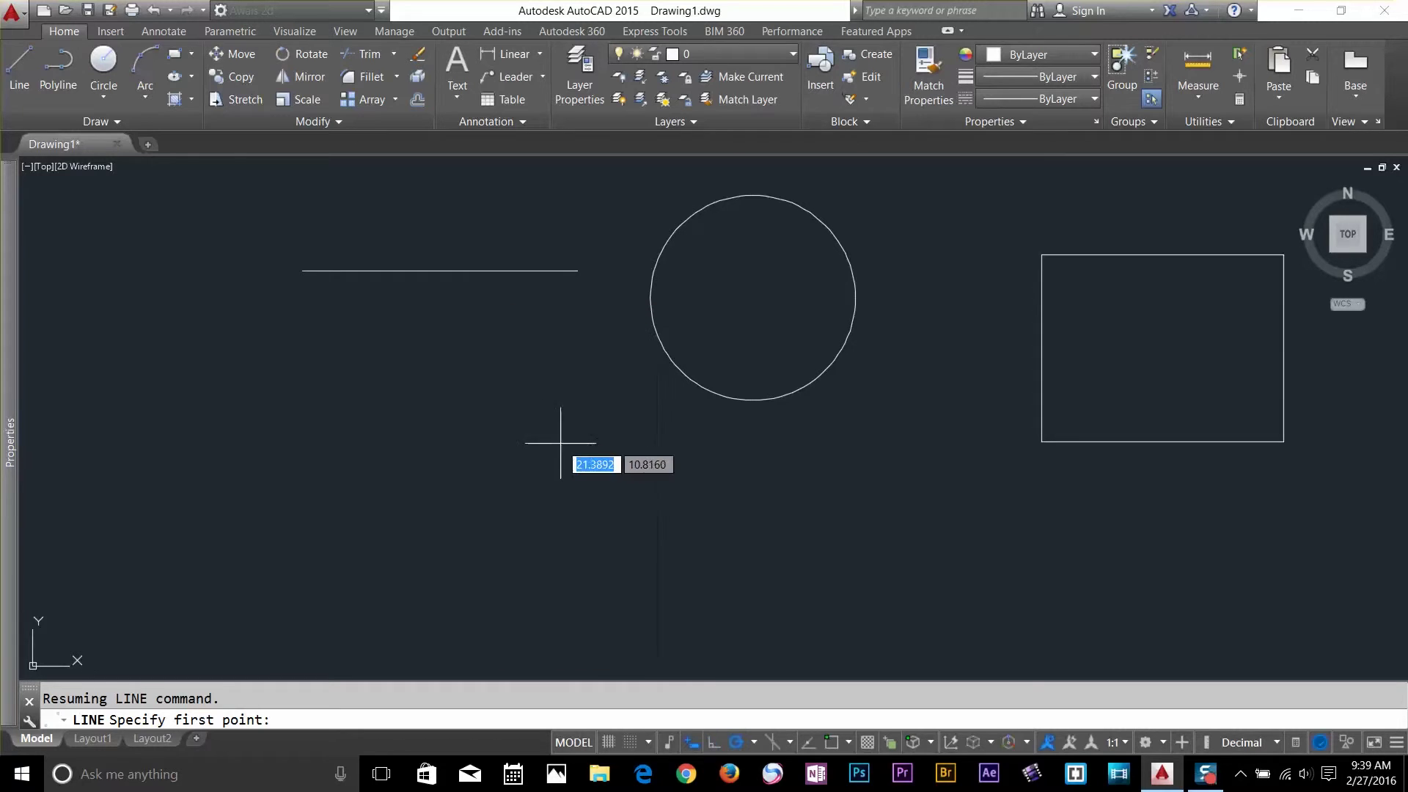
{"action": "key", "text": "Escape"}
{"action": "key", "text": "Return"}
{"action": "left_click", "coordinate": [478, 341]}
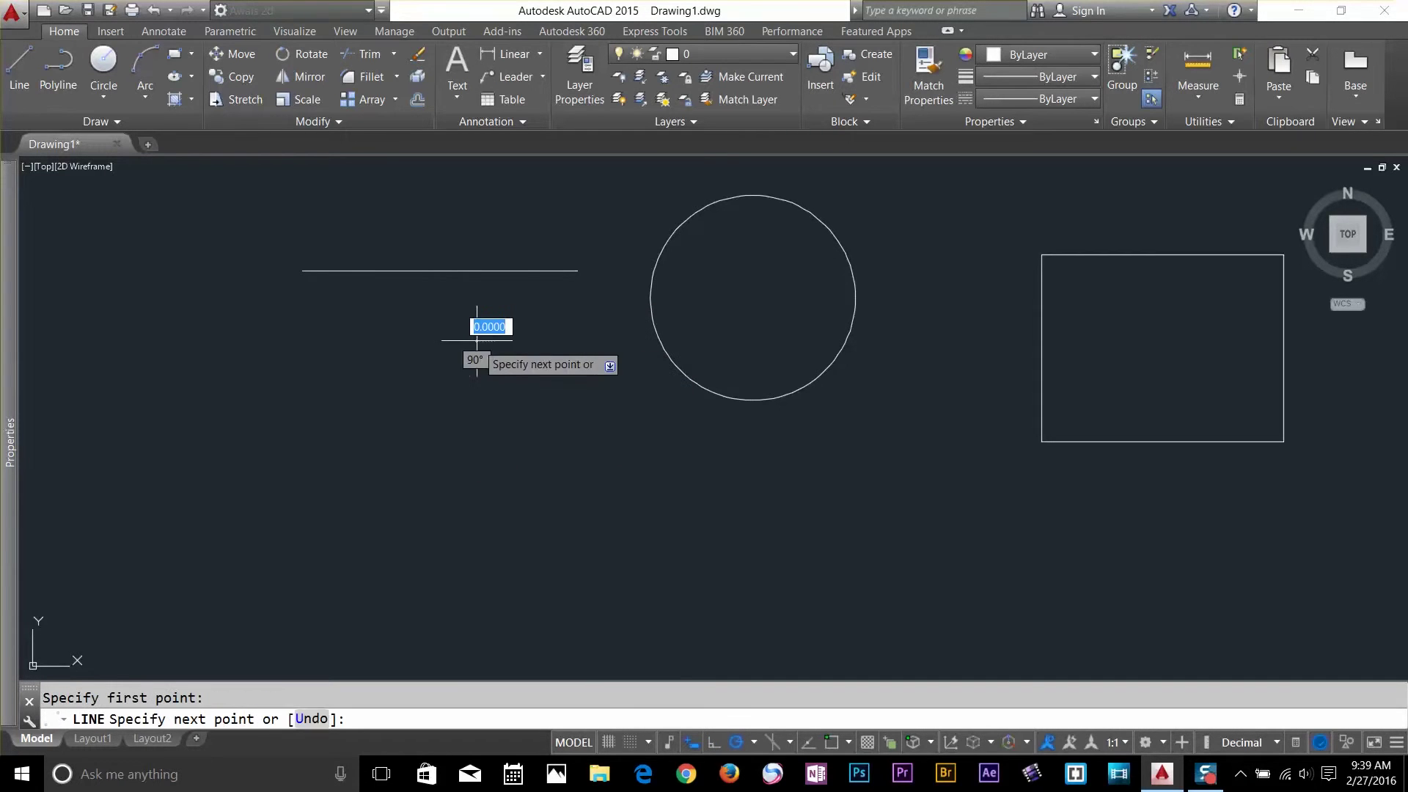
{"action": "left_click", "coordinate": [564, 216]}
{"action": "key", "text": "Return"}
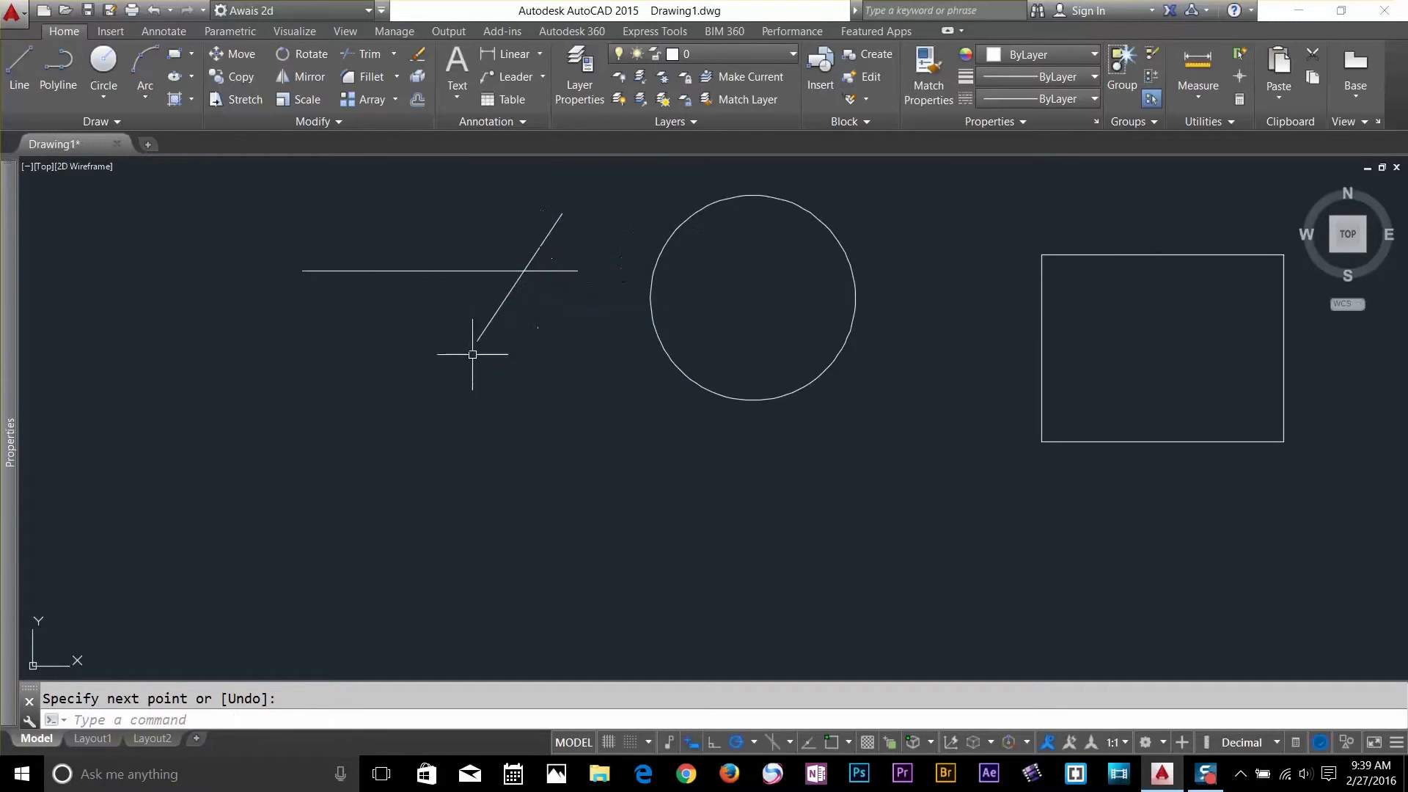
- Draw a trial line from the lines' Intersection snap, then erase it
{"action": "left_click", "coordinate": [19, 65]}
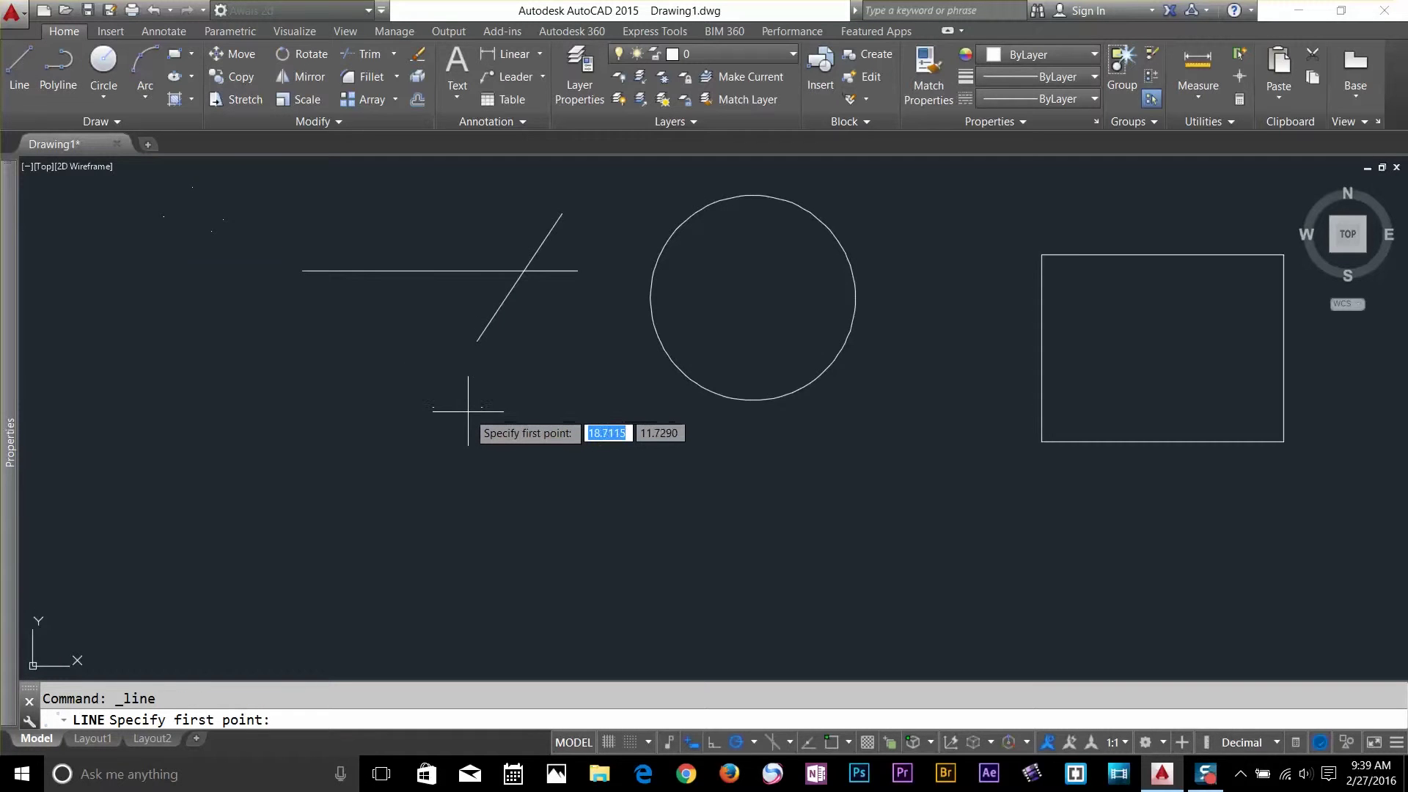
{"action": "middle_click", "coordinate": [474, 409]}
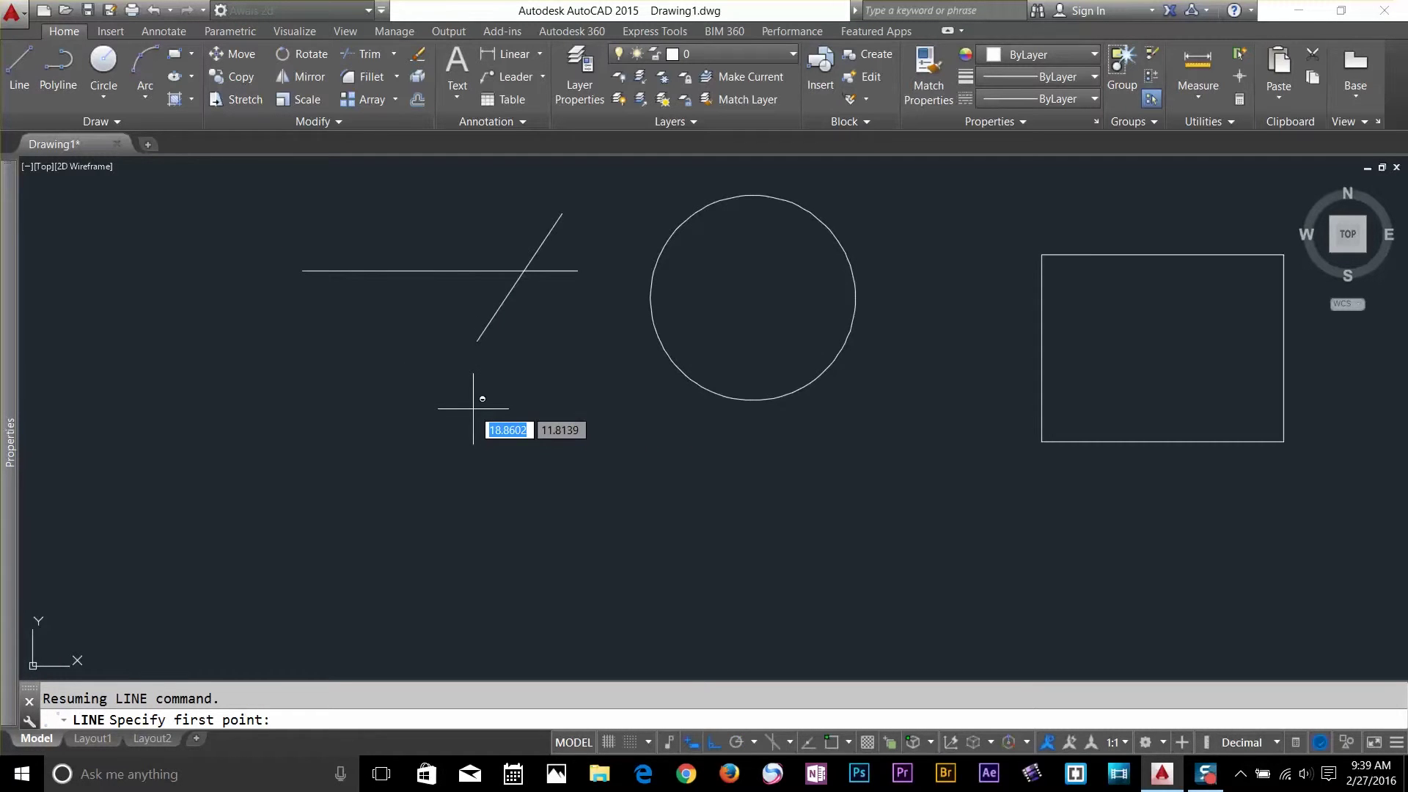
{"action": "right_click", "coordinate": [507, 345], "text": "shift"}
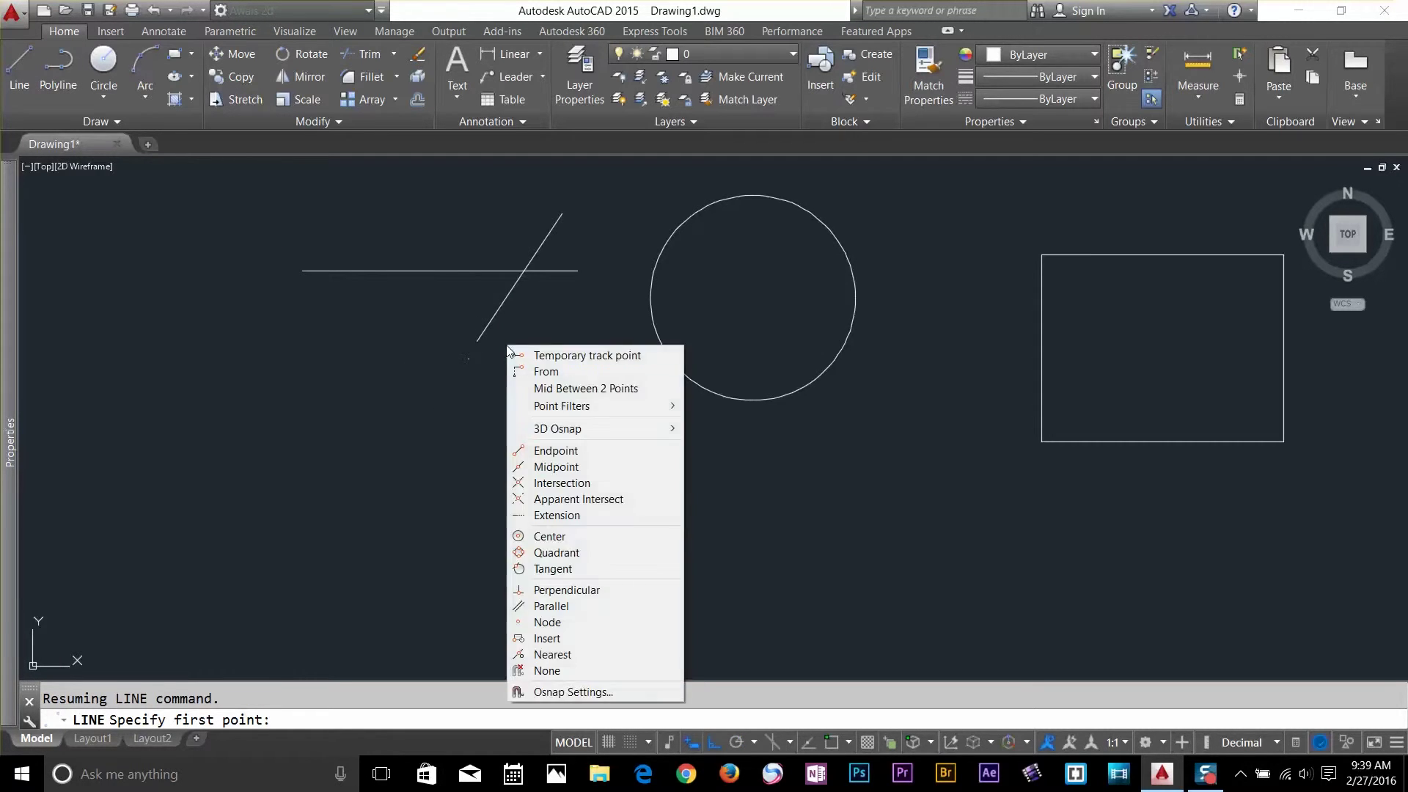
{"action": "left_click", "coordinate": [562, 483]}
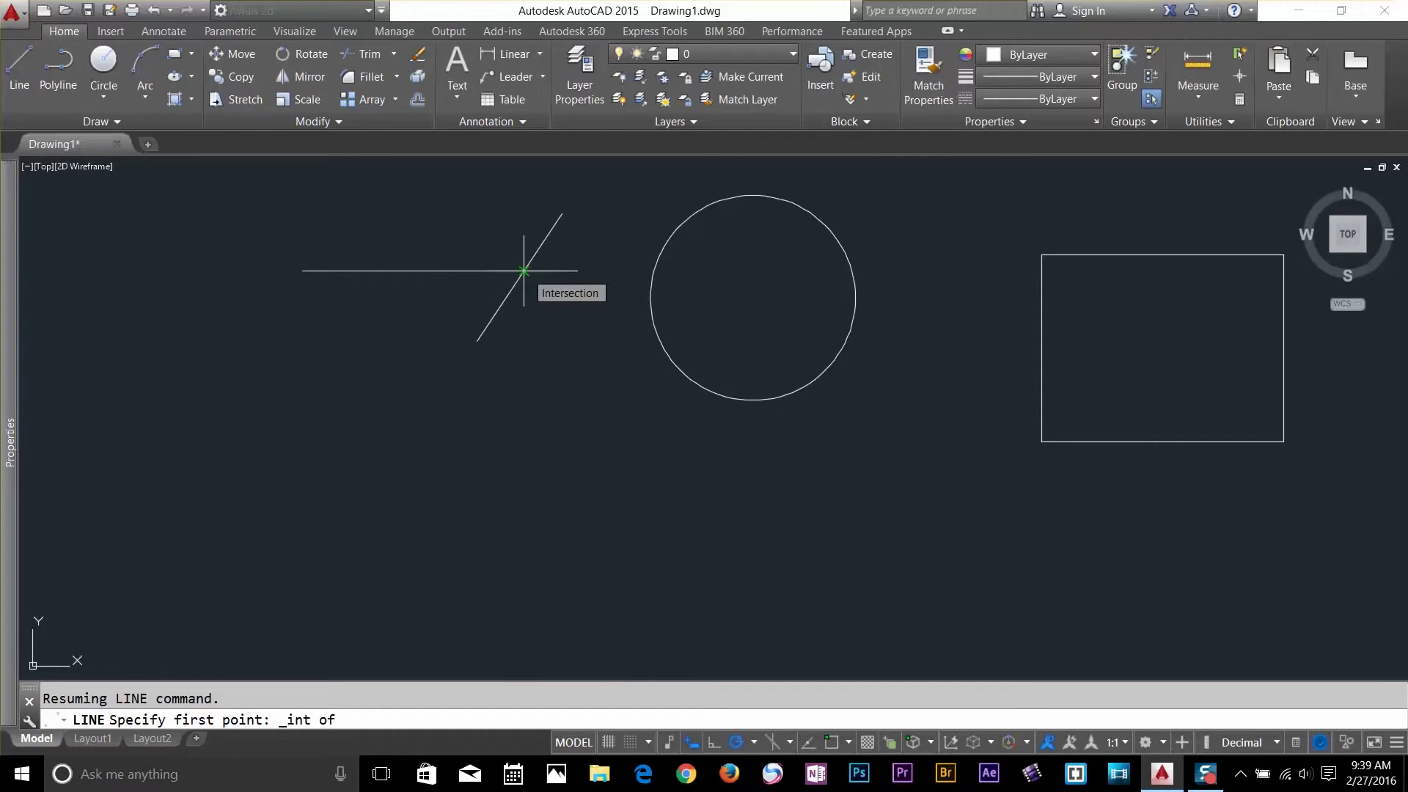
{"action": "left_click", "coordinate": [523, 270]}
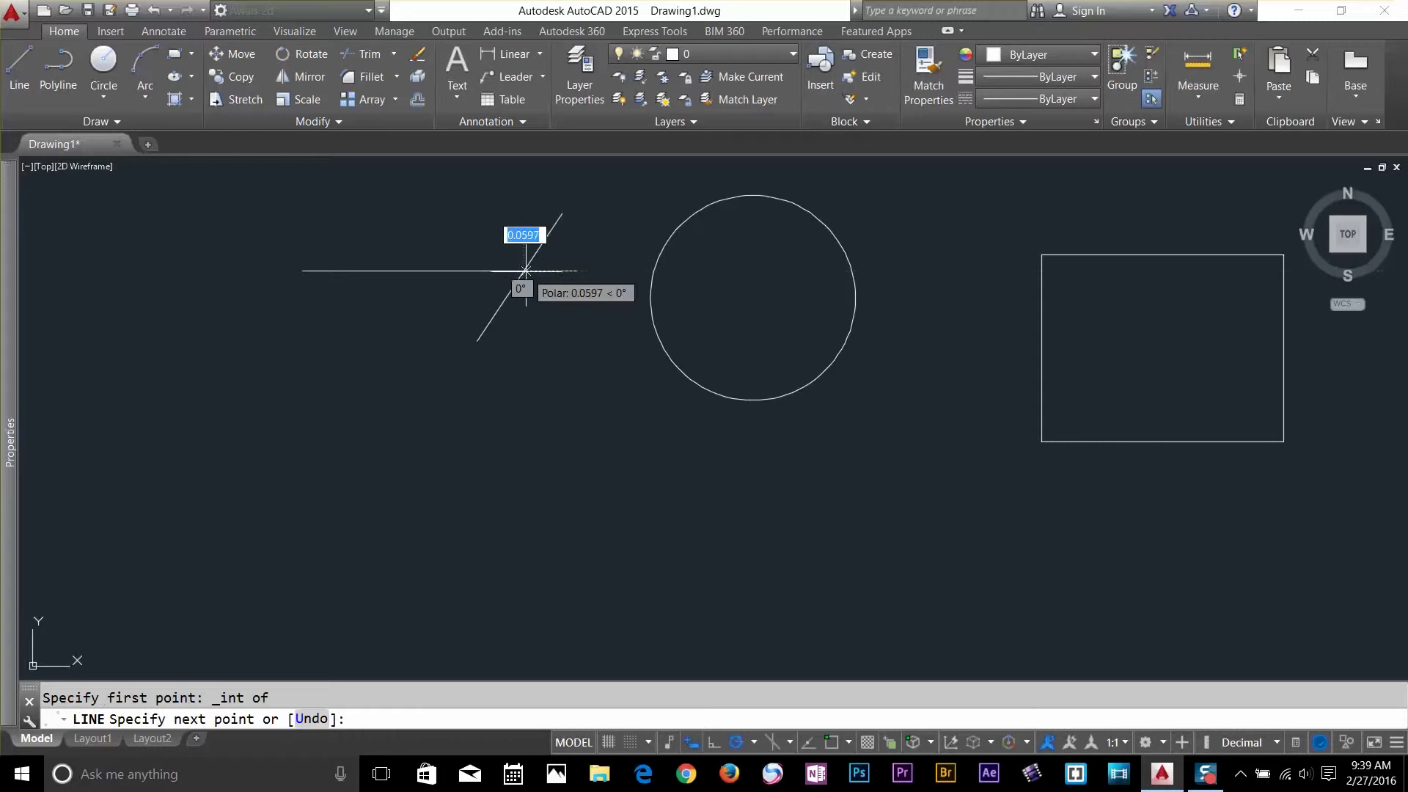
{"action": "left_click", "coordinate": [594, 487]}
{"action": "key", "text": "Return"}
{"action": "left_click", "coordinate": [582, 374]}
{"action": "left_click", "coordinate": [548, 415]}
{"action": "key", "text": "Delete"}
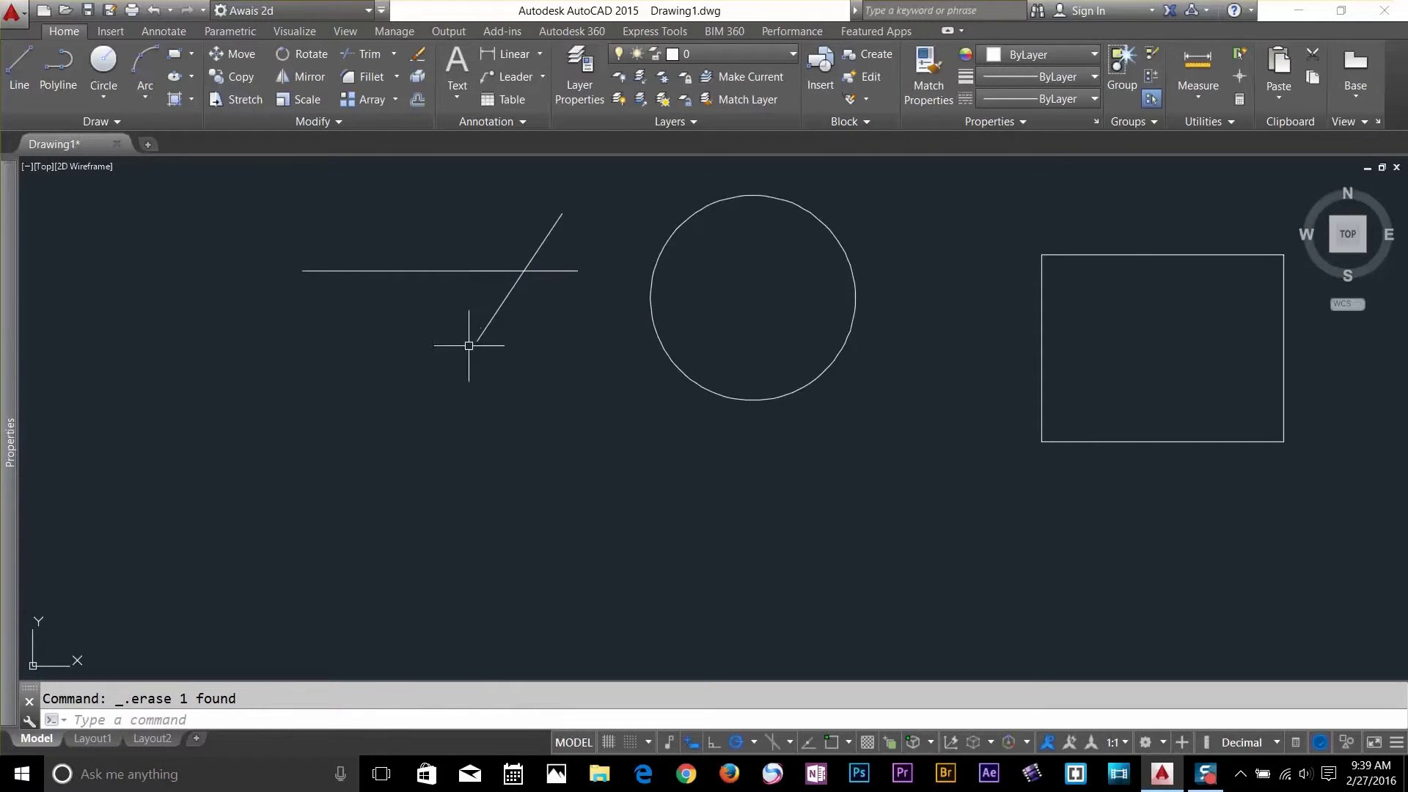
{"action": "left_click", "coordinate": [19, 66]}
{"action": "right_click", "coordinate": [498, 295], "text": "shift"}
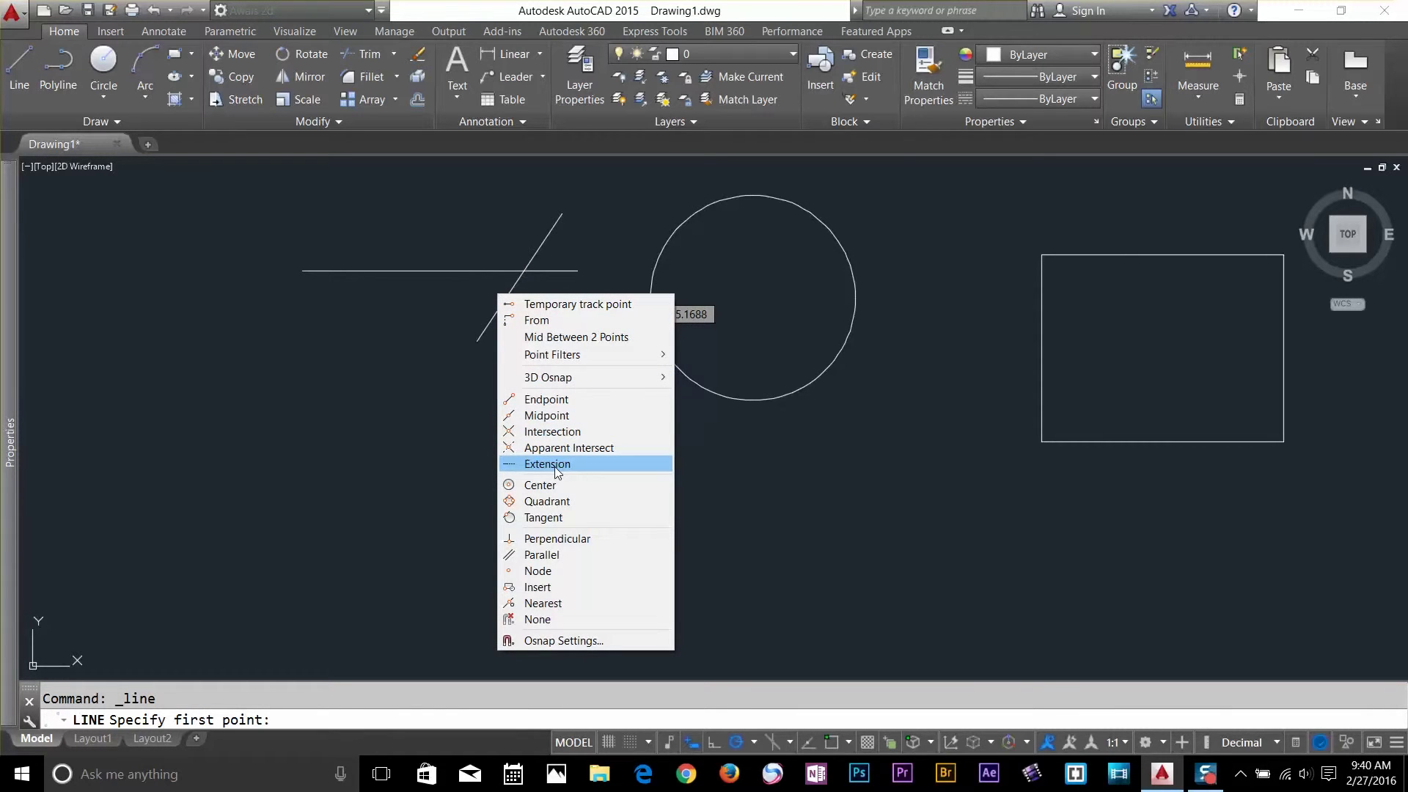
- Draw a vertical line below the shapes
{"action": "key", "text": "Escape"}
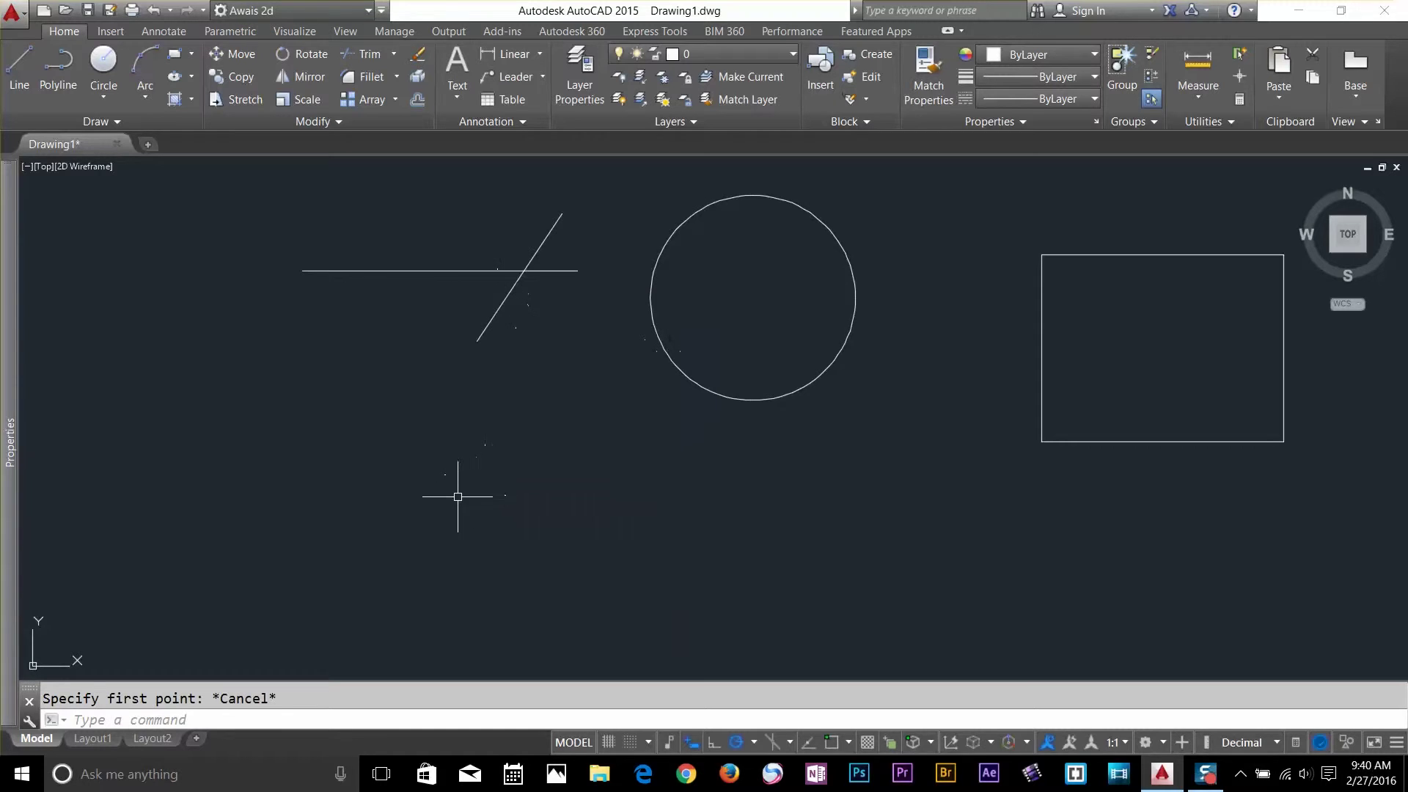
{"action": "key", "text": "Return"}
{"action": "left_click", "coordinate": [464, 447]}
{"action": "left_click", "coordinate": [463, 587]}
{"action": "key", "text": "Return"}
{"action": "key", "text": "Return"}
- Draw a horizontal line at the lower right, ending just short of the vertical line
{"action": "left_click", "coordinate": [654, 630]}
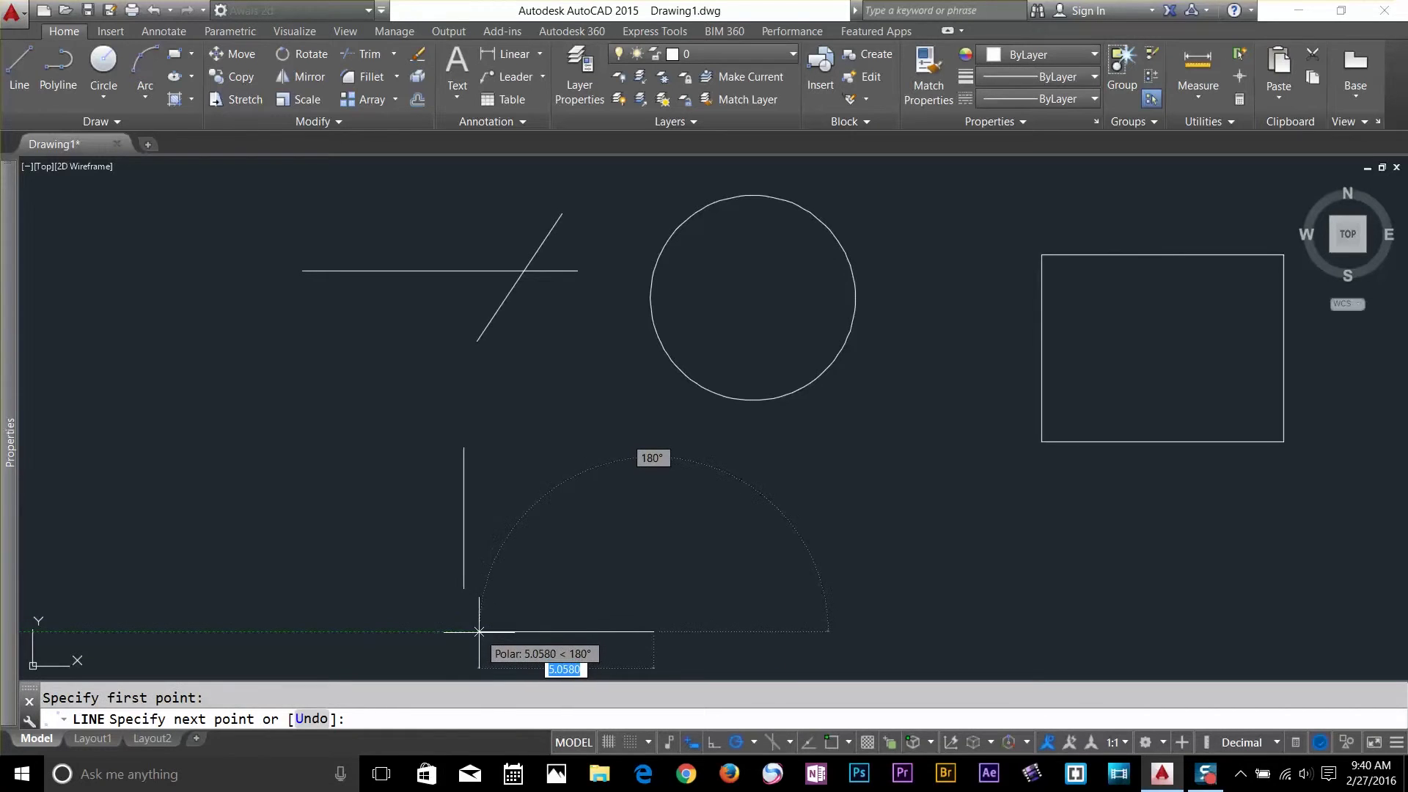
{"action": "left_click", "coordinate": [479, 630]}
{"action": "key", "text": "Return"}
{"action": "scroll", "coordinate": [675, 462], "scroll_direction": "up", "scroll_amount": 4}
{"action": "middle_click_drag", "start_coordinate": [628, 493], "coordinate": [697, 383]}
{"action": "key", "text": "Escape"}
{"action": "type", "text": "f"}
{"action": "key", "text": "Return"}
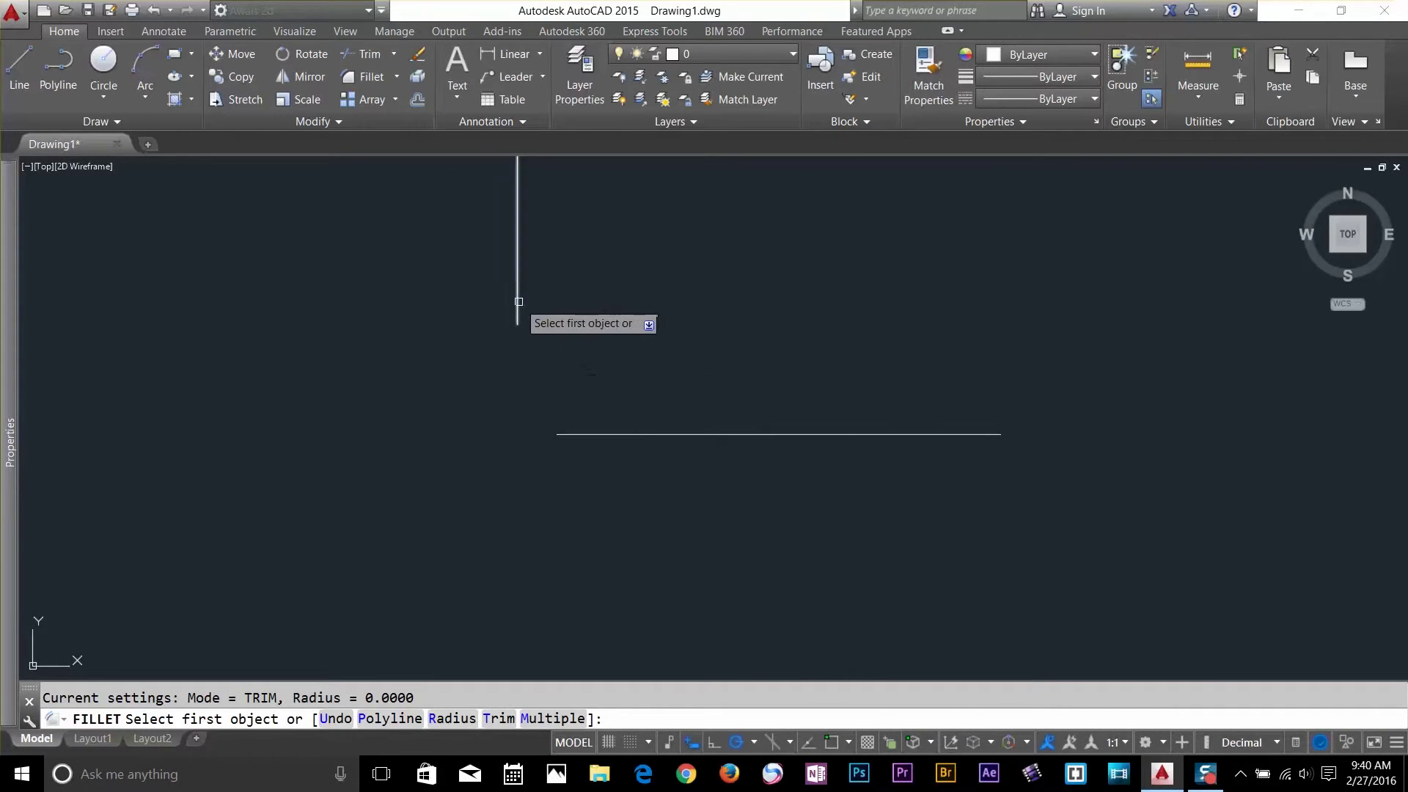
- Fillet the vertical and horizontal lines at radius 0 into a sharp corner
{"action": "left_click", "coordinate": [518, 315]}
{"action": "left_click", "coordinate": [588, 436]}
{"action": "key", "text": "Escape"}
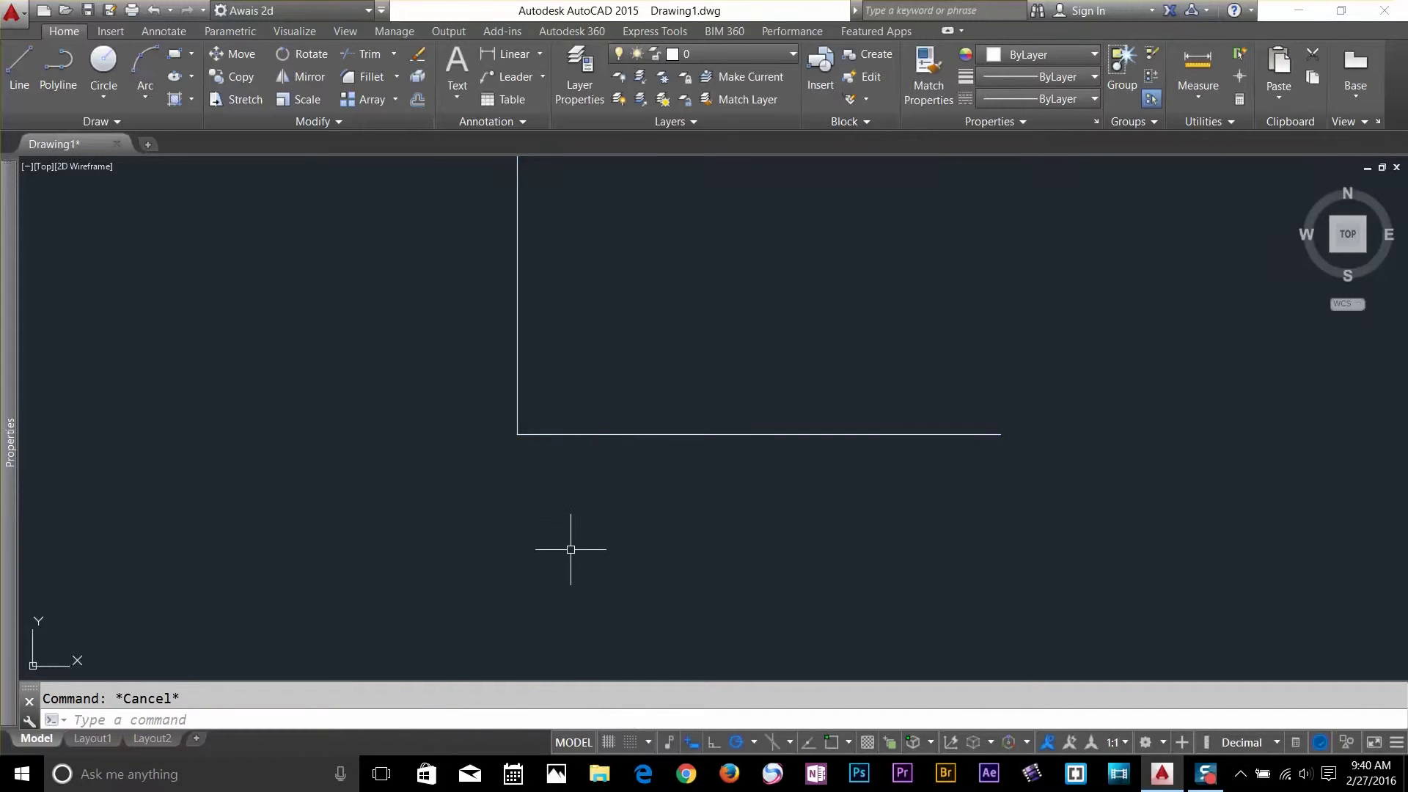
- Place a point at the corner using a one-off Endpoint snap
{"action": "type", "text": "po"}
{"action": "key", "text": "Return"}
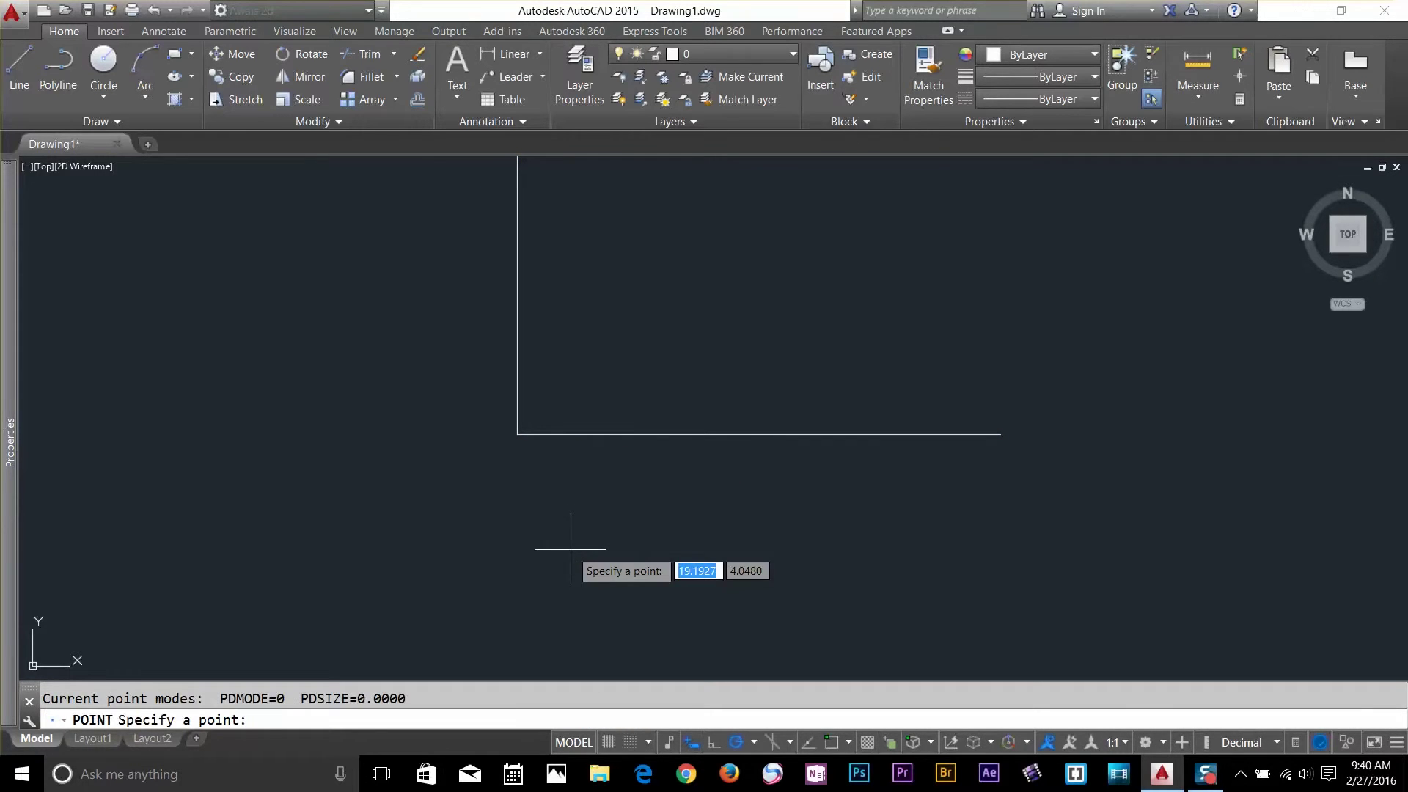
{"action": "right_click", "coordinate": [518, 435], "text": "shift"}
{"action": "left_click", "coordinate": [569, 184]}
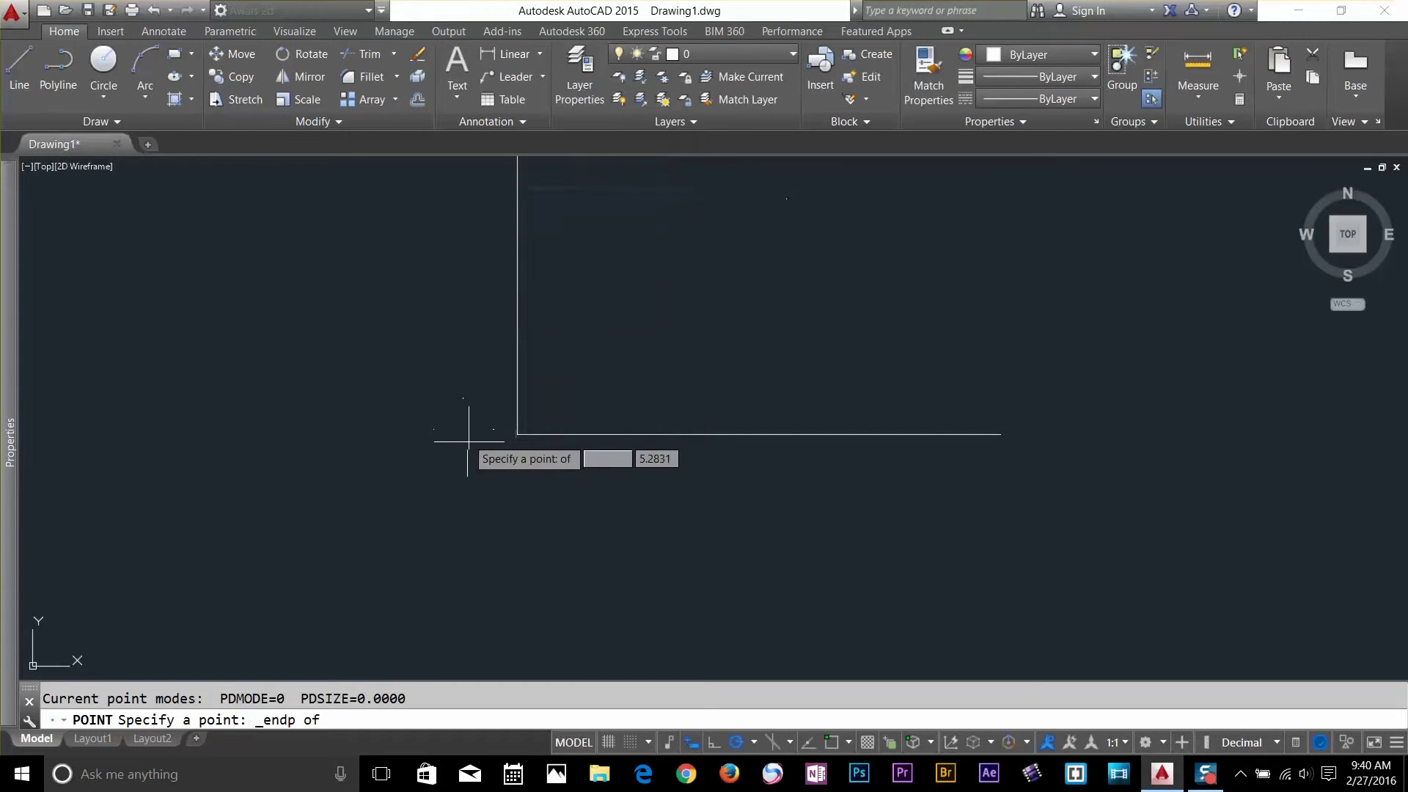
{"action": "left_click", "coordinate": [514, 436]}
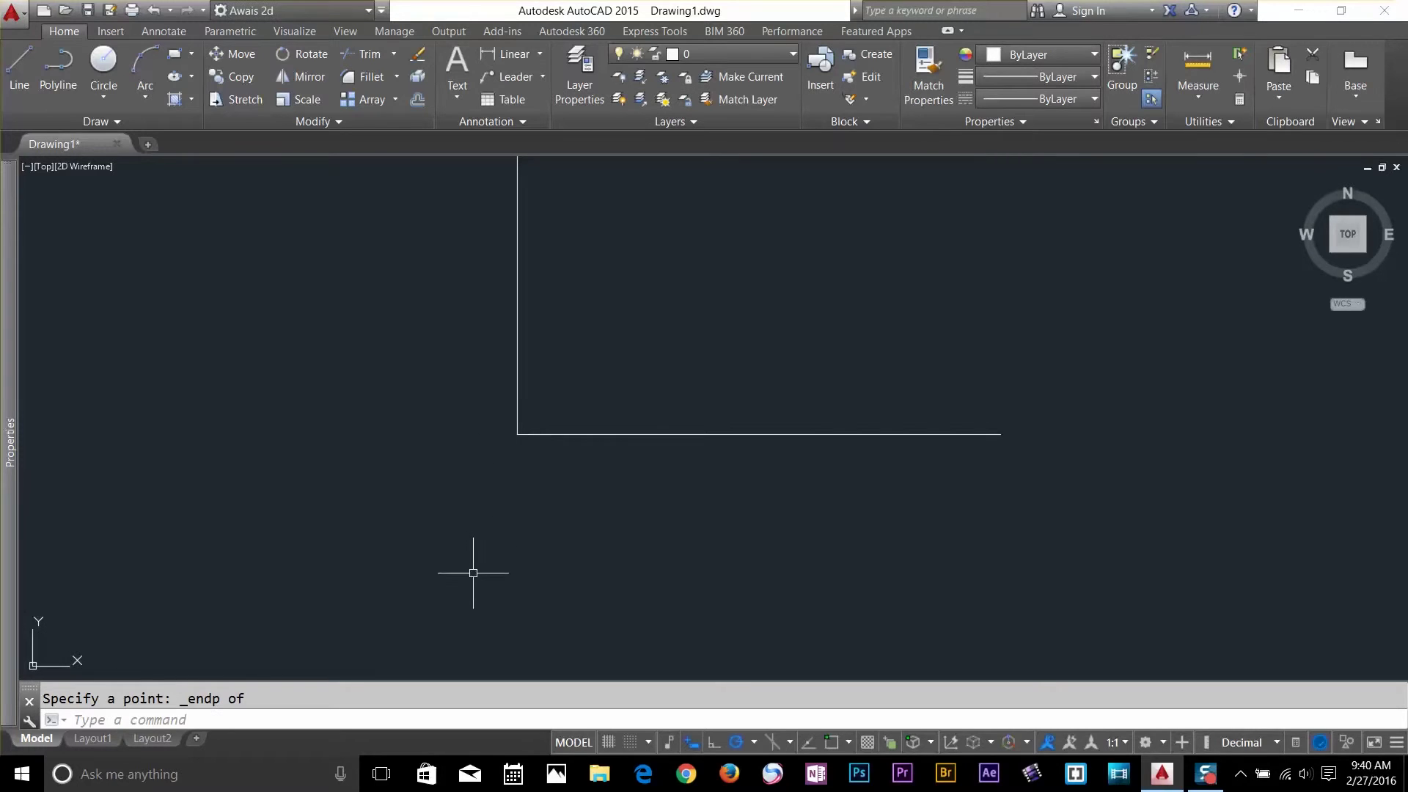
- Draw a horizontal helper line and trim both corner lines back against the helpers
{"action": "type", "text": "l"}
{"action": "key", "text": "Return"}
{"action": "left_click", "coordinate": [464, 395]}
{"action": "left_click", "coordinate": [719, 395]}
{"action": "key", "text": "Escape"}
{"action": "type", "text": "t"}
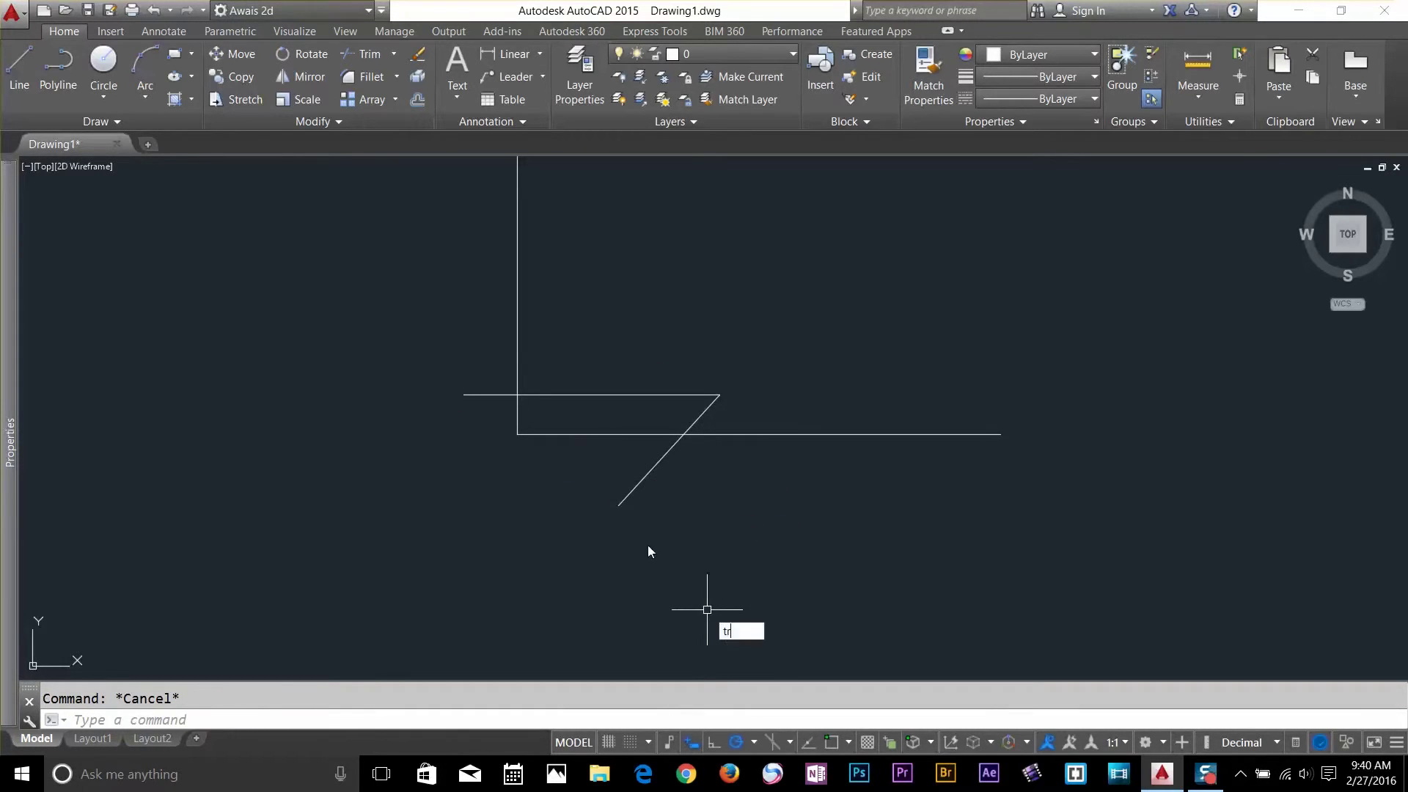
{"action": "type", "text": "r"}
{"action": "key", "text": "Return"}
{"action": "key", "text": "Return"}
{"action": "left_click", "coordinate": [584, 434]}
{"action": "left_click", "coordinate": [518, 415]}
{"action": "key", "text": "Escape"}
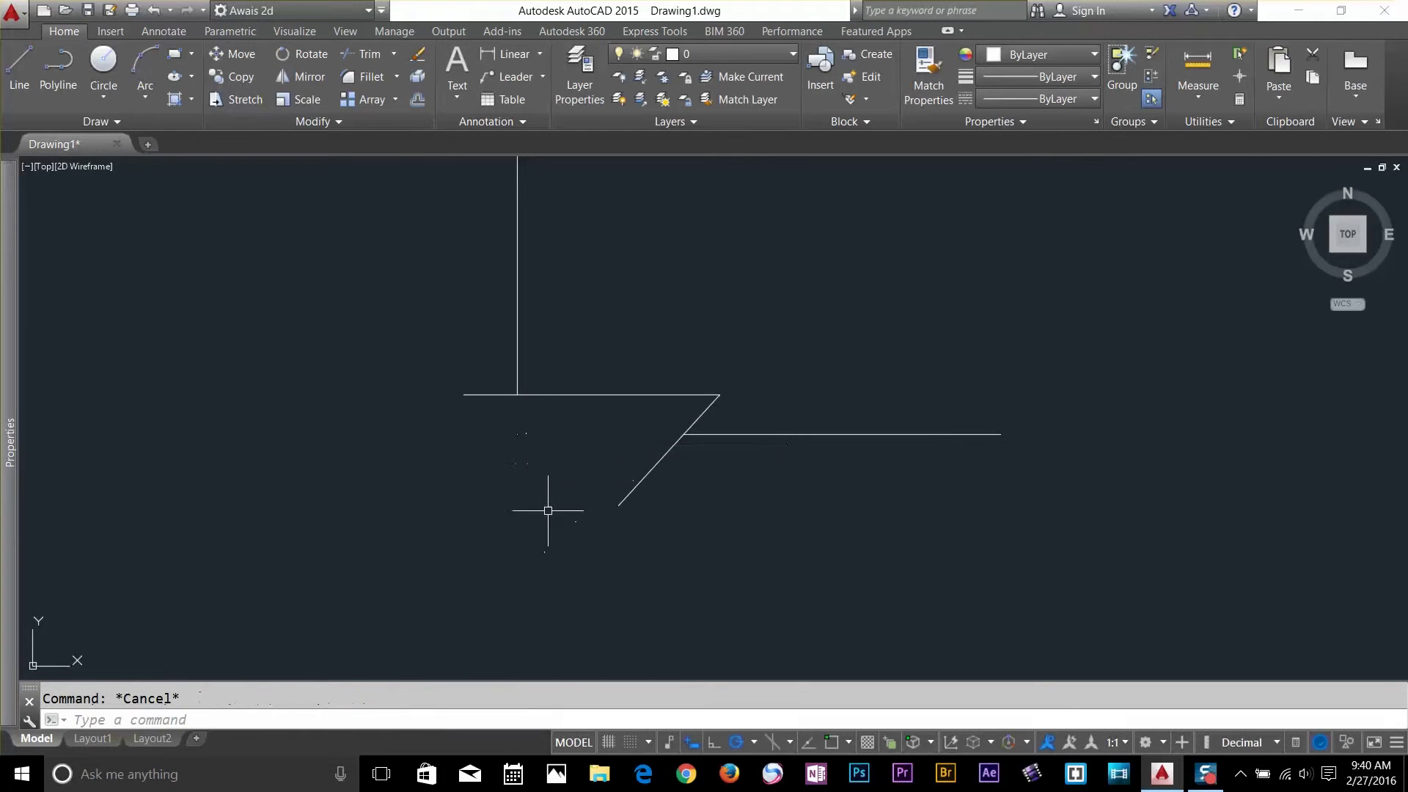
- Erase the diagonal and horizontal helper lines, then select the point at the old corner
{"action": "left_click", "coordinate": [632, 490]}
{"action": "left_click", "coordinate": [623, 485]}
{"action": "left_click", "coordinate": [620, 355]}
{"action": "key", "text": "Delete"}
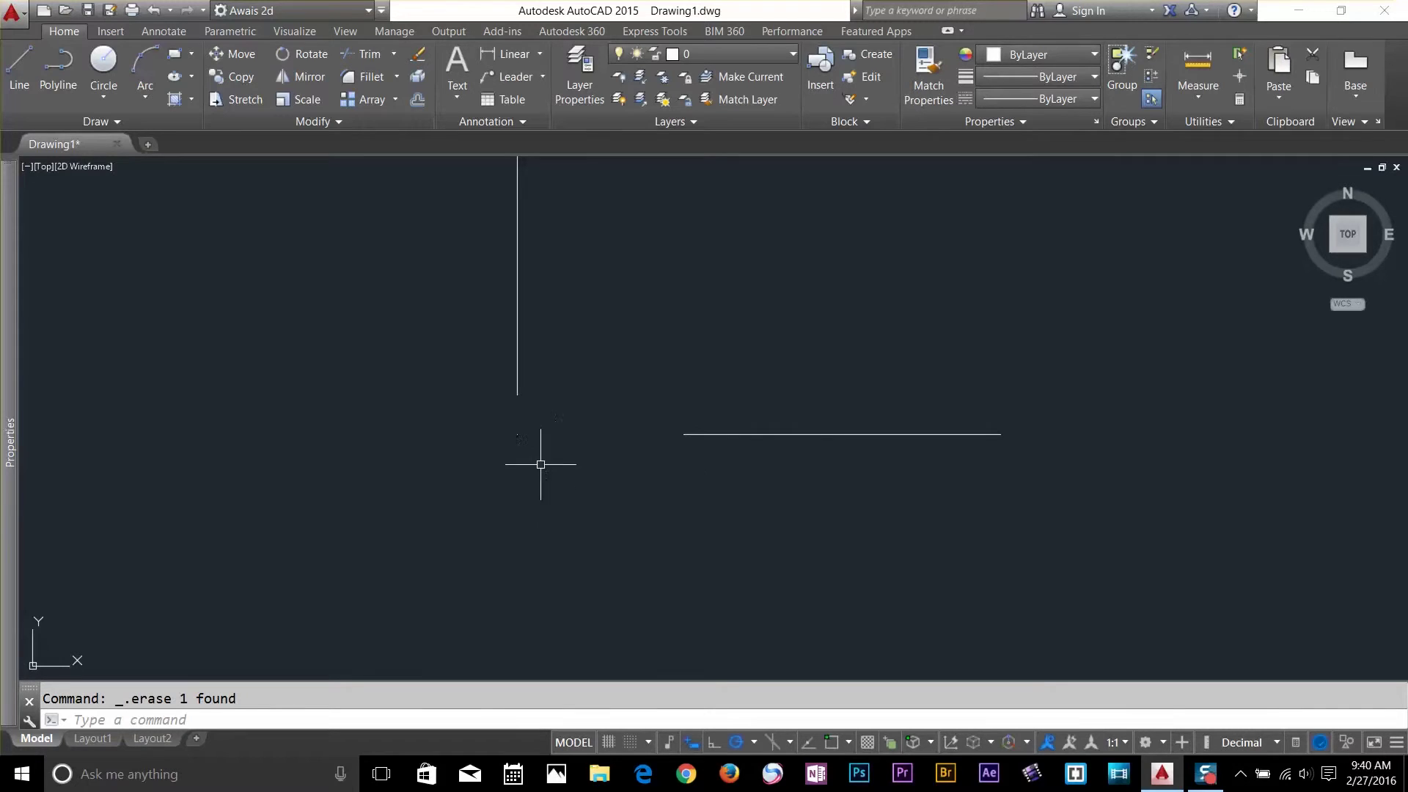
{"action": "left_click", "coordinate": [549, 435]}
{"action": "left_click", "coordinate": [494, 465]}
{"action": "left_click", "coordinate": [585, 389]}
{"action": "key", "text": "Escape"}
{"action": "left_click", "coordinate": [545, 425]}
{"action": "left_click", "coordinate": [500, 453]}
- Create a new layer named sds with colour 185
{"action": "left_click", "coordinate": [774, 59]}
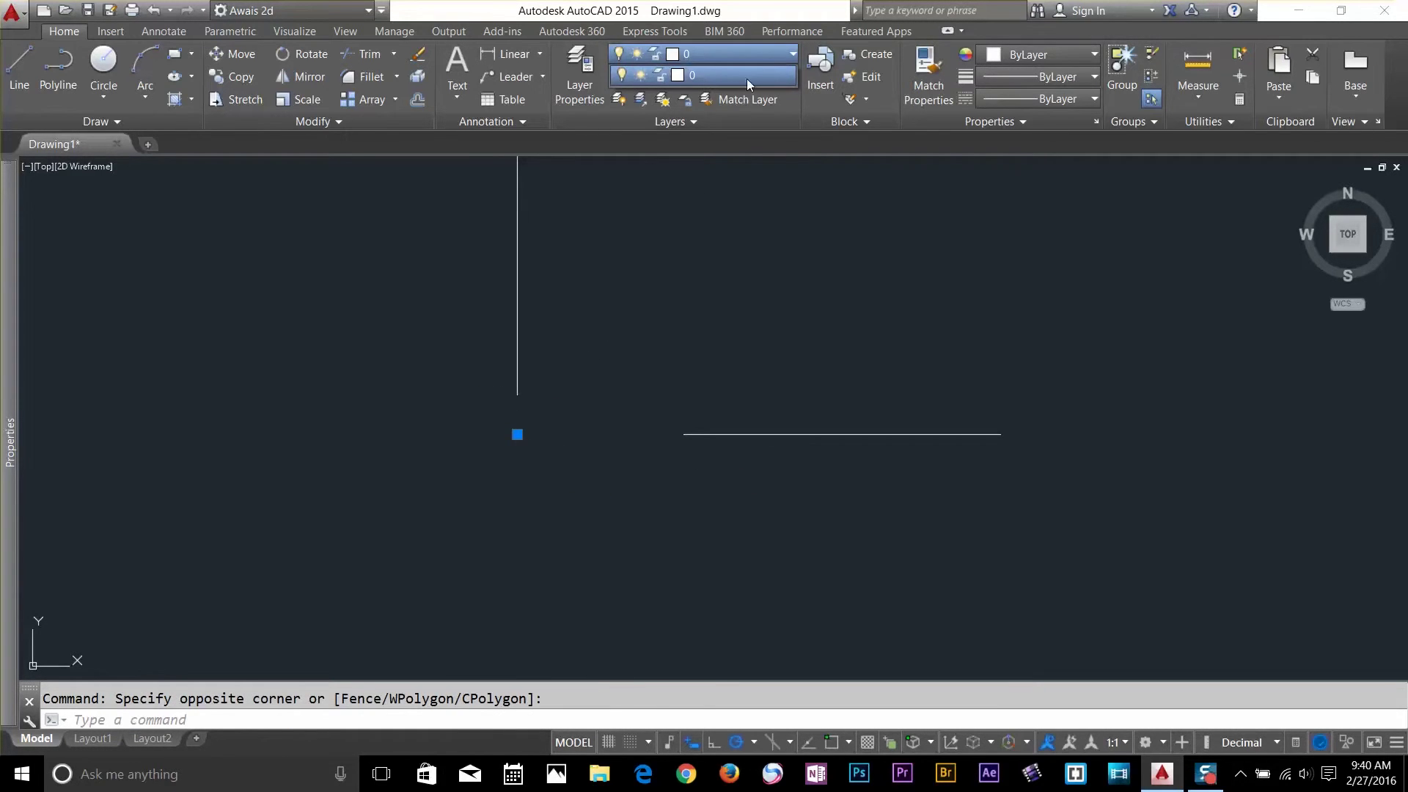
{"action": "left_click", "coordinate": [697, 74]}
{"action": "left_click", "coordinate": [580, 81]}
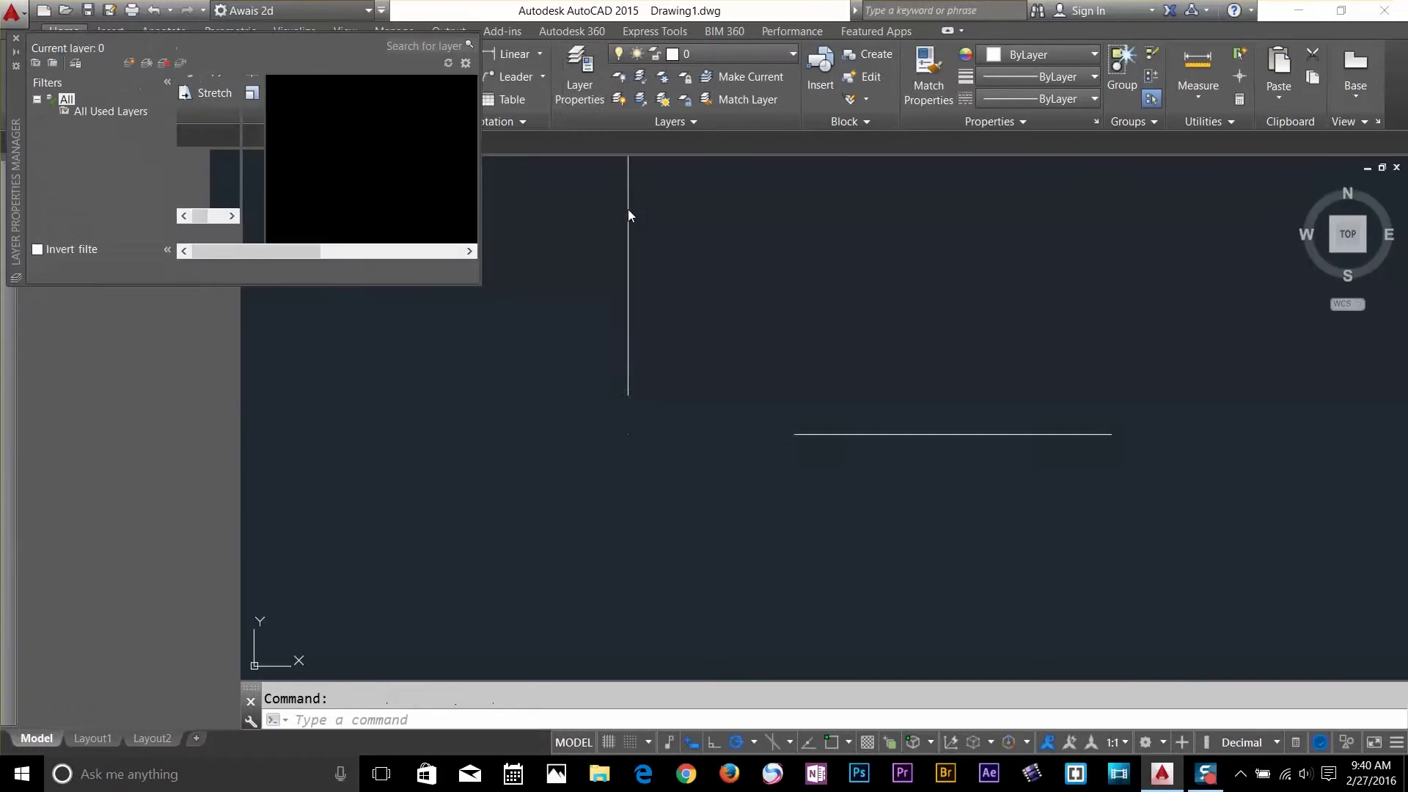
{"action": "left_click", "coordinate": [129, 64]}
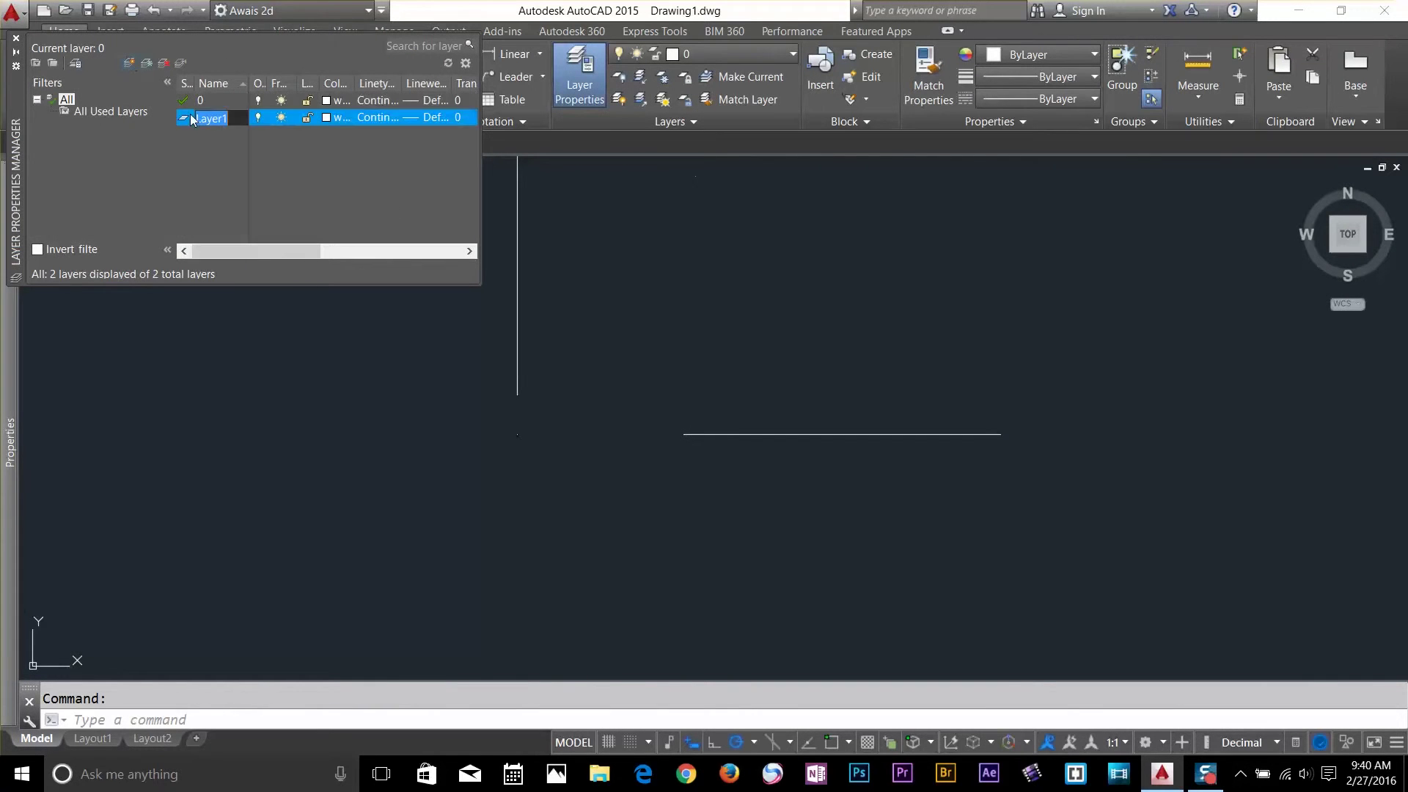
{"action": "type", "text": "sds"}
{"action": "left_click", "coordinate": [326, 118]}
{"action": "left_click", "coordinate": [777, 362]}
{"action": "left_click", "coordinate": [676, 528]}
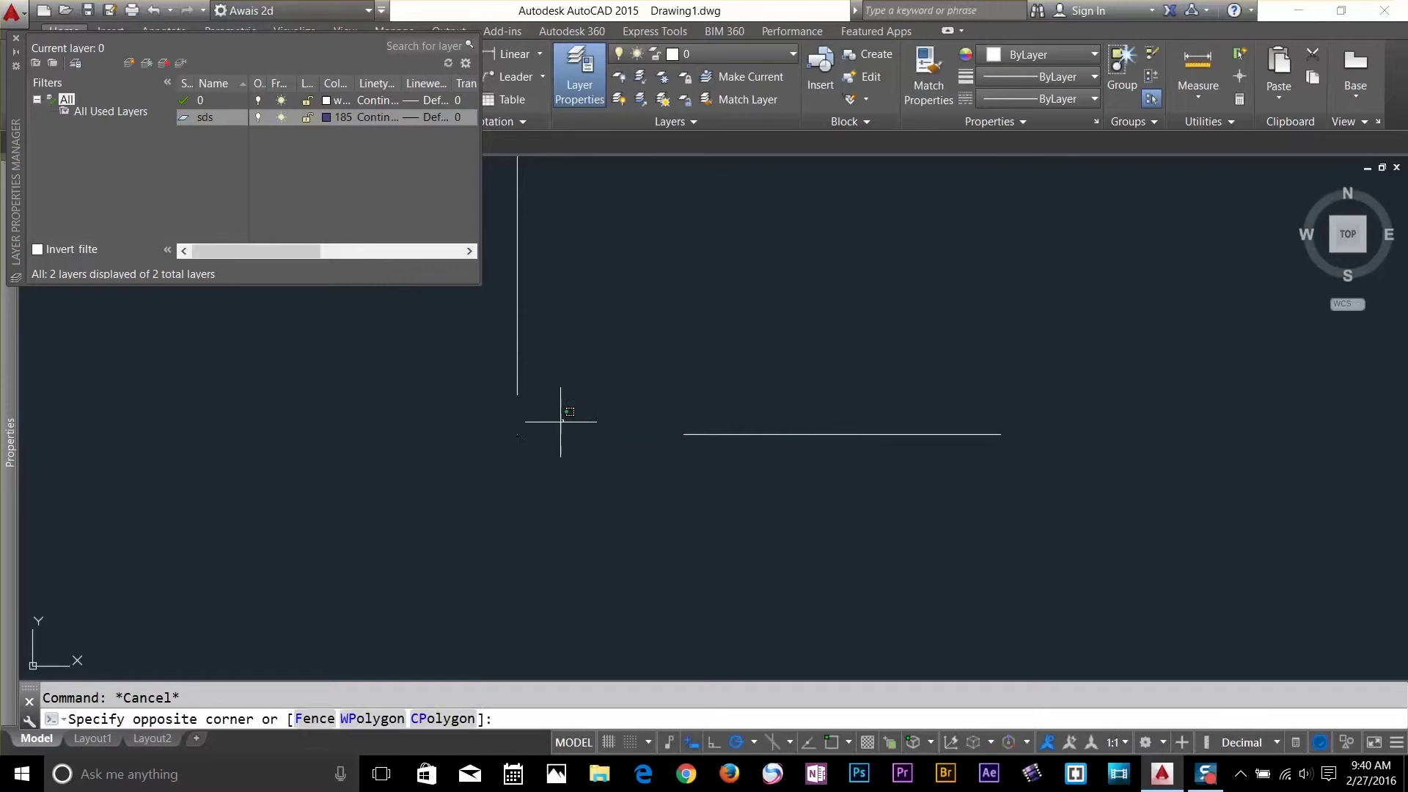
- Put the corner point on layer sds, turn sds off and close the layer manager
{"action": "left_click", "coordinate": [518, 434]}
{"action": "left_click", "coordinate": [759, 53]}
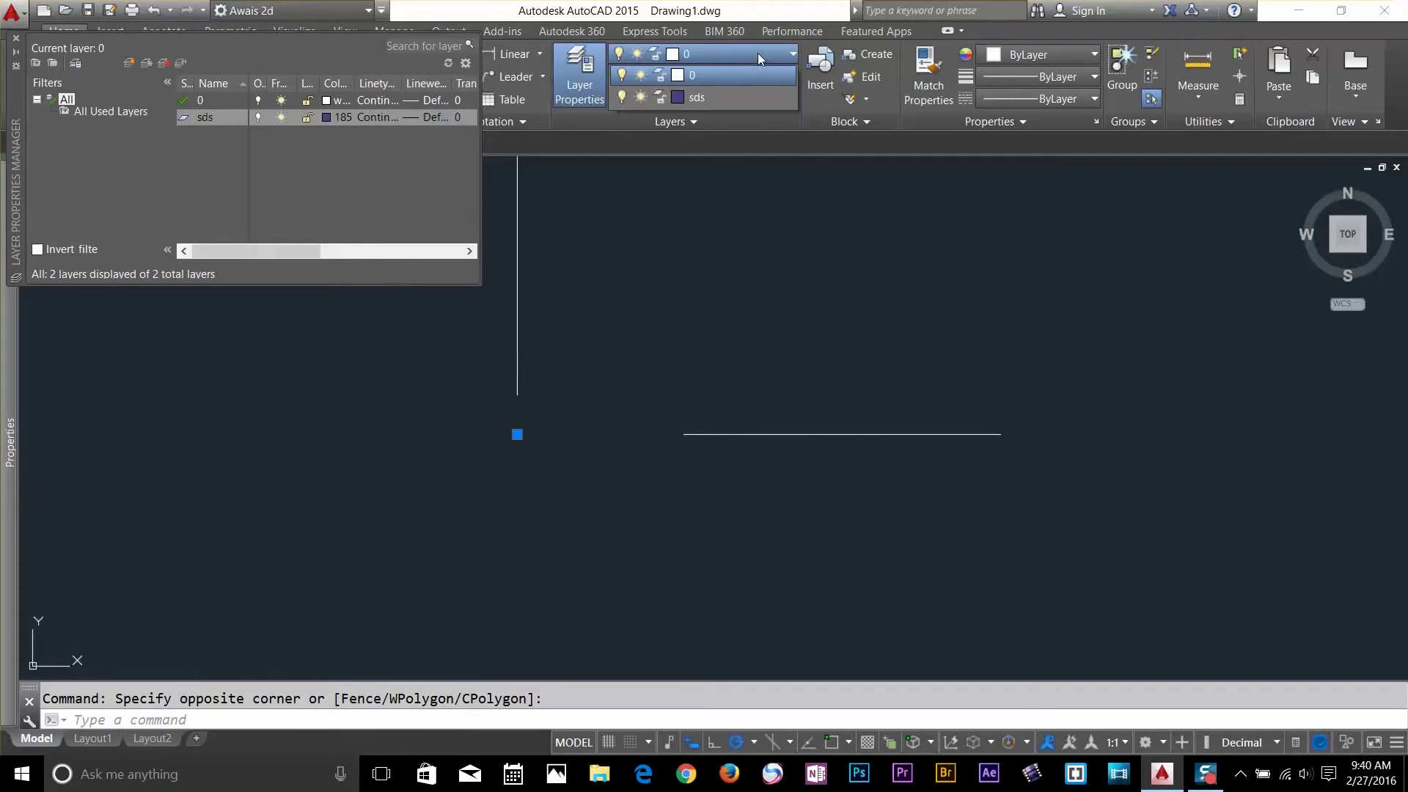
{"action": "left_click", "coordinate": [727, 97]}
{"action": "left_click", "coordinate": [715, 49]}
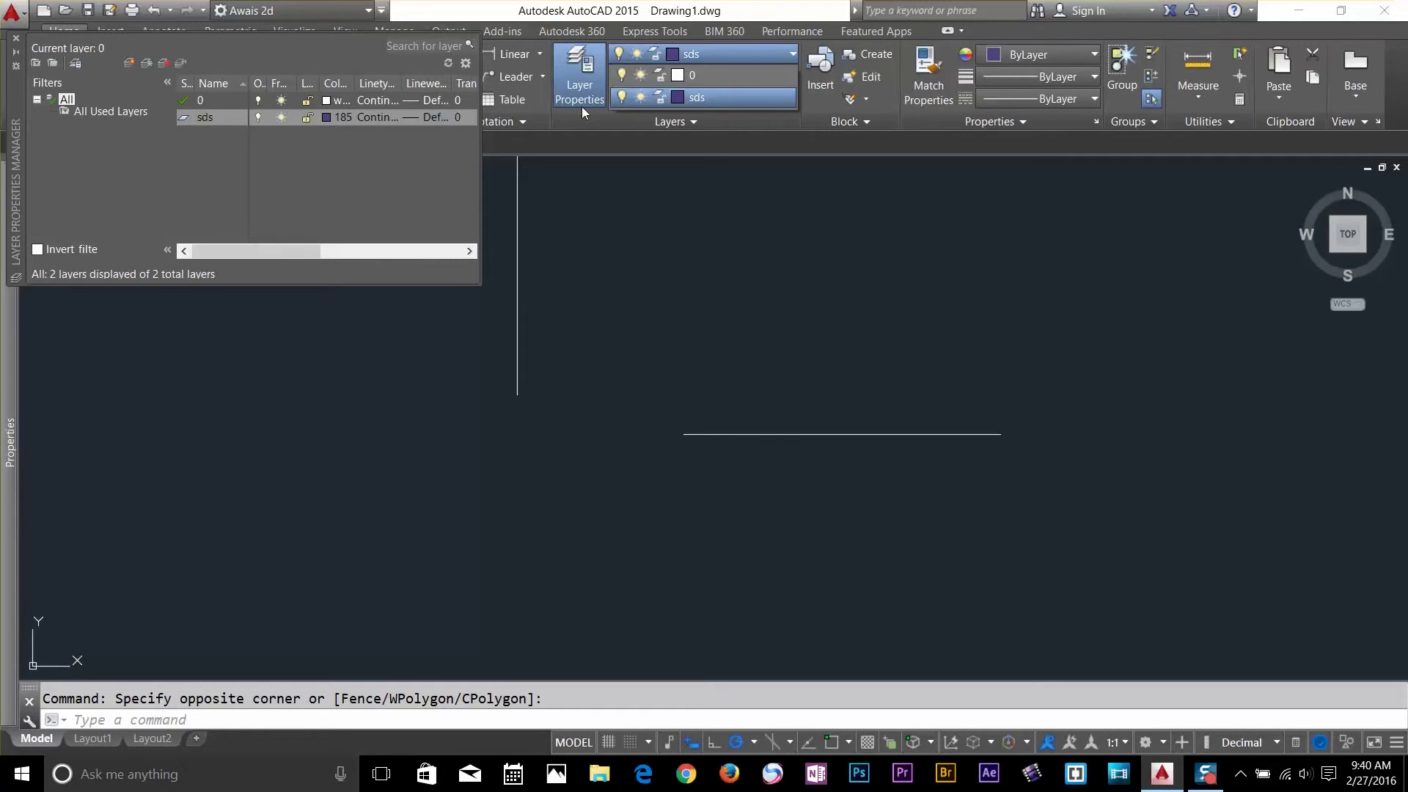
{"action": "left_click", "coordinate": [623, 97]}
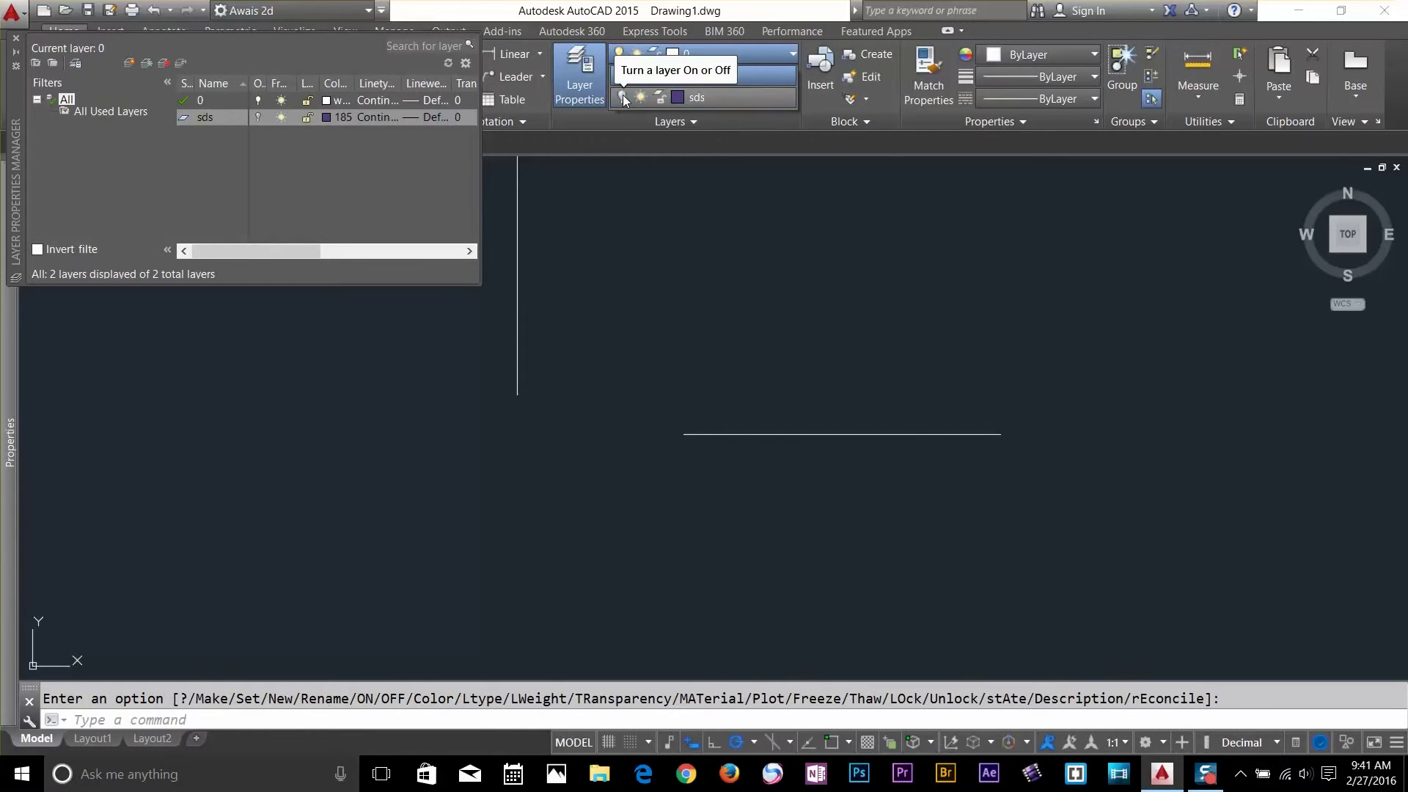
{"action": "left_click", "coordinate": [14, 39]}
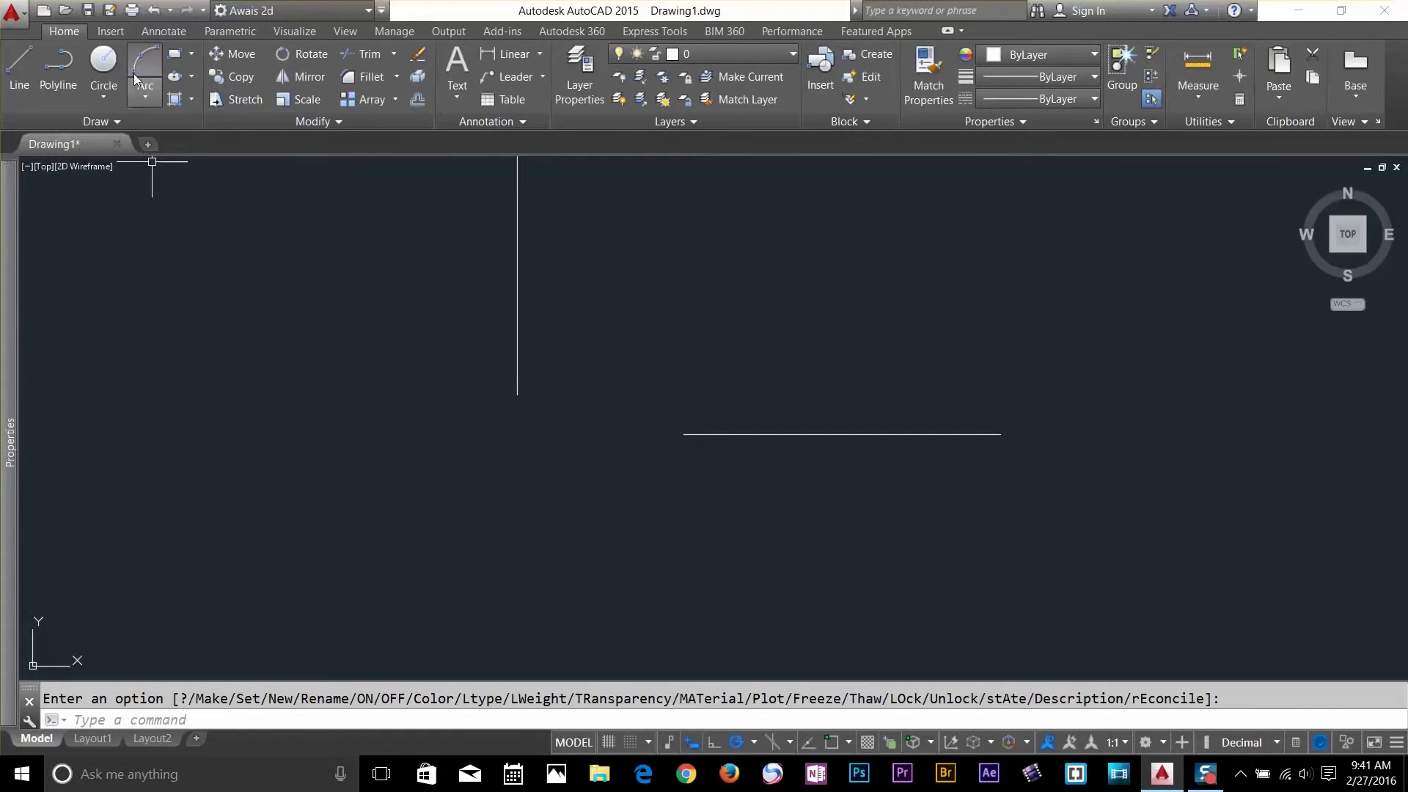
{"action": "left_click", "coordinate": [19, 66]}
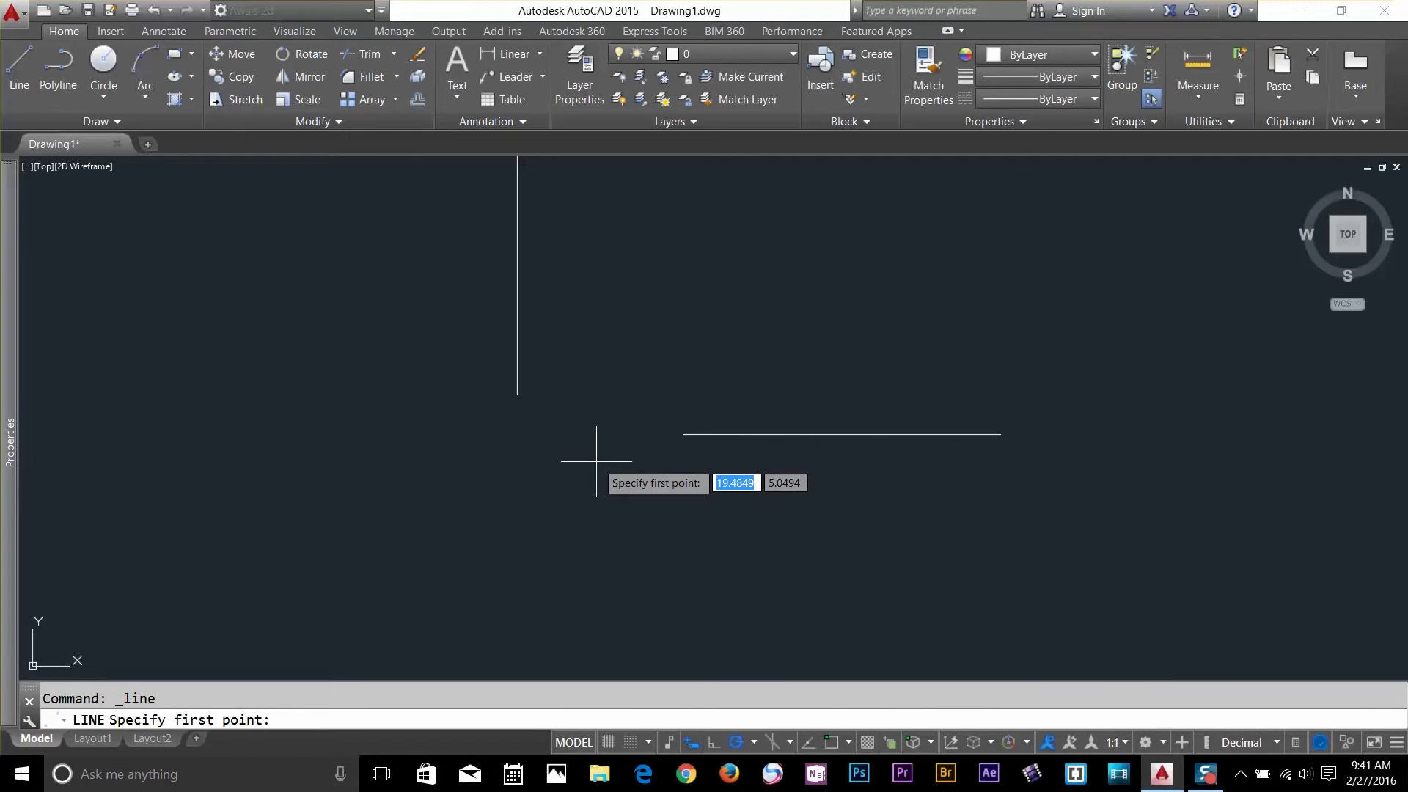
{"action": "right_click", "coordinate": [611, 434], "text": "shift"}
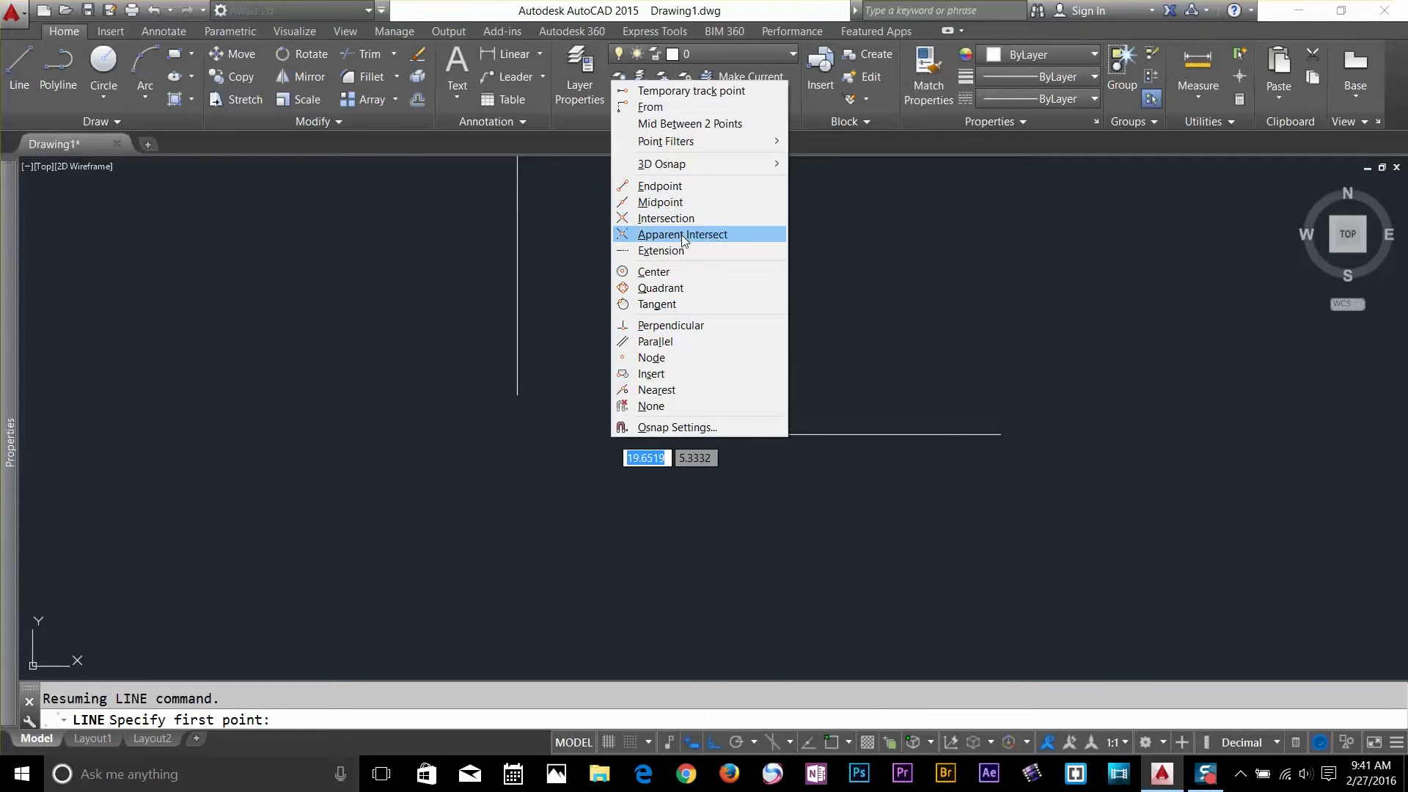
{"action": "left_click", "coordinate": [661, 250]}
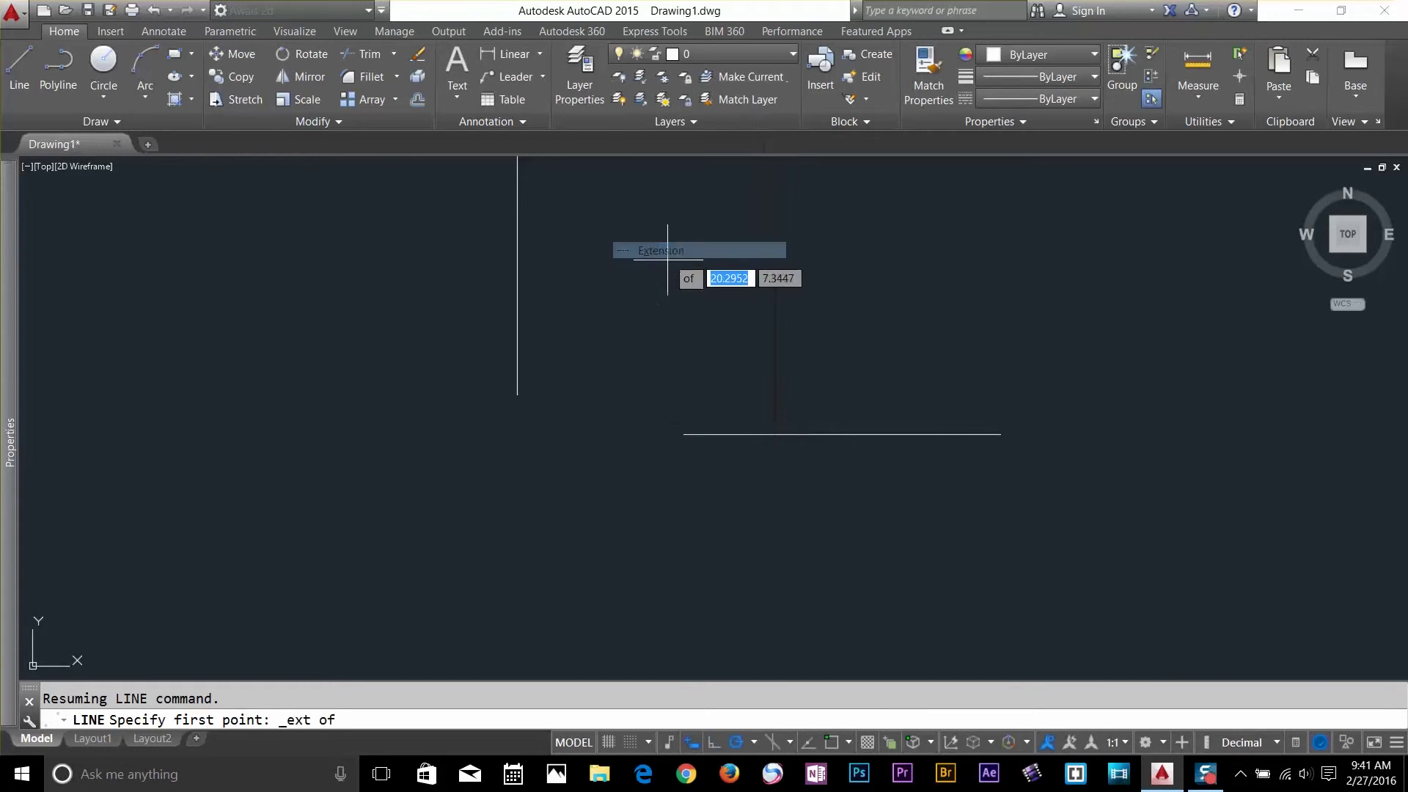
{"action": "left_click", "coordinate": [685, 434]}
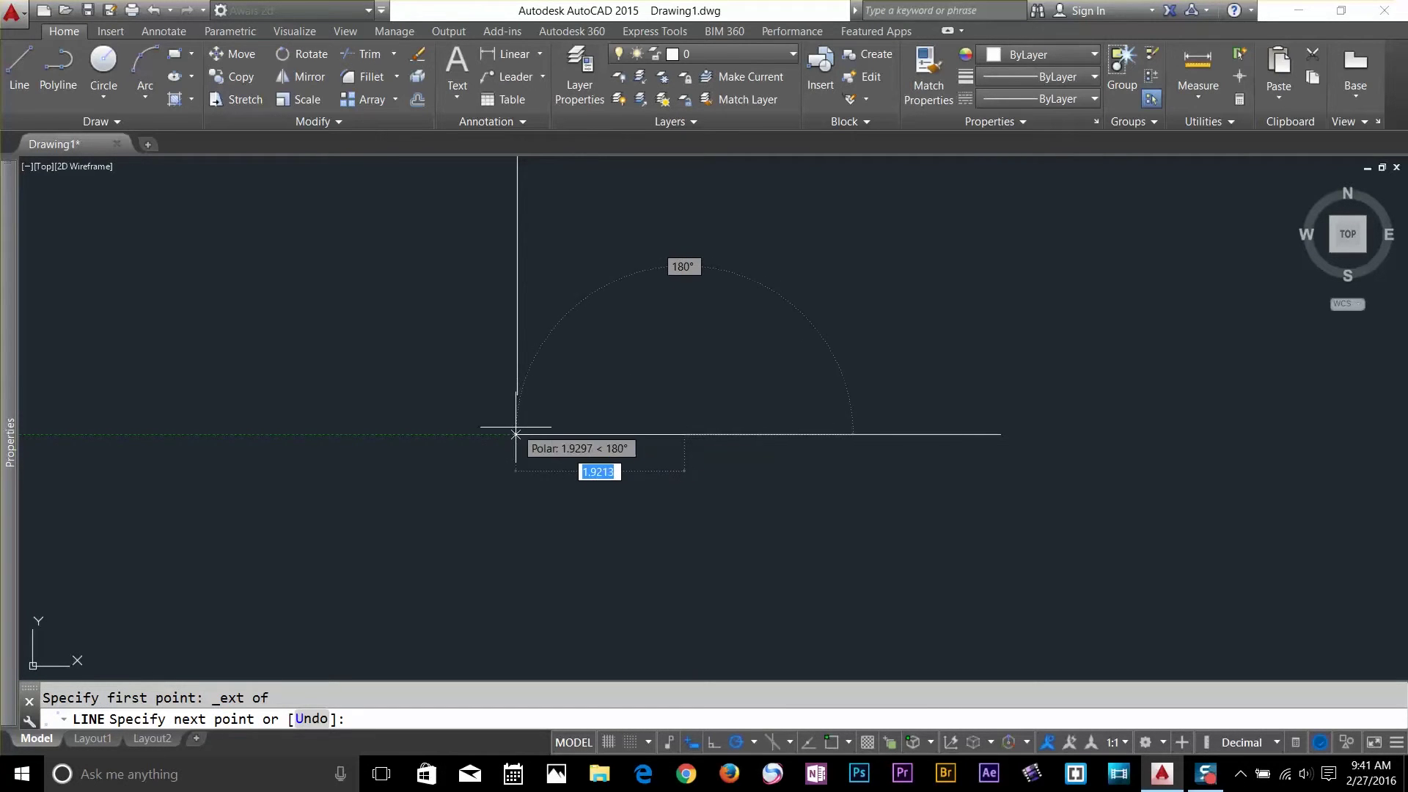
{"action": "right_click", "coordinate": [518, 393], "text": "shift"}
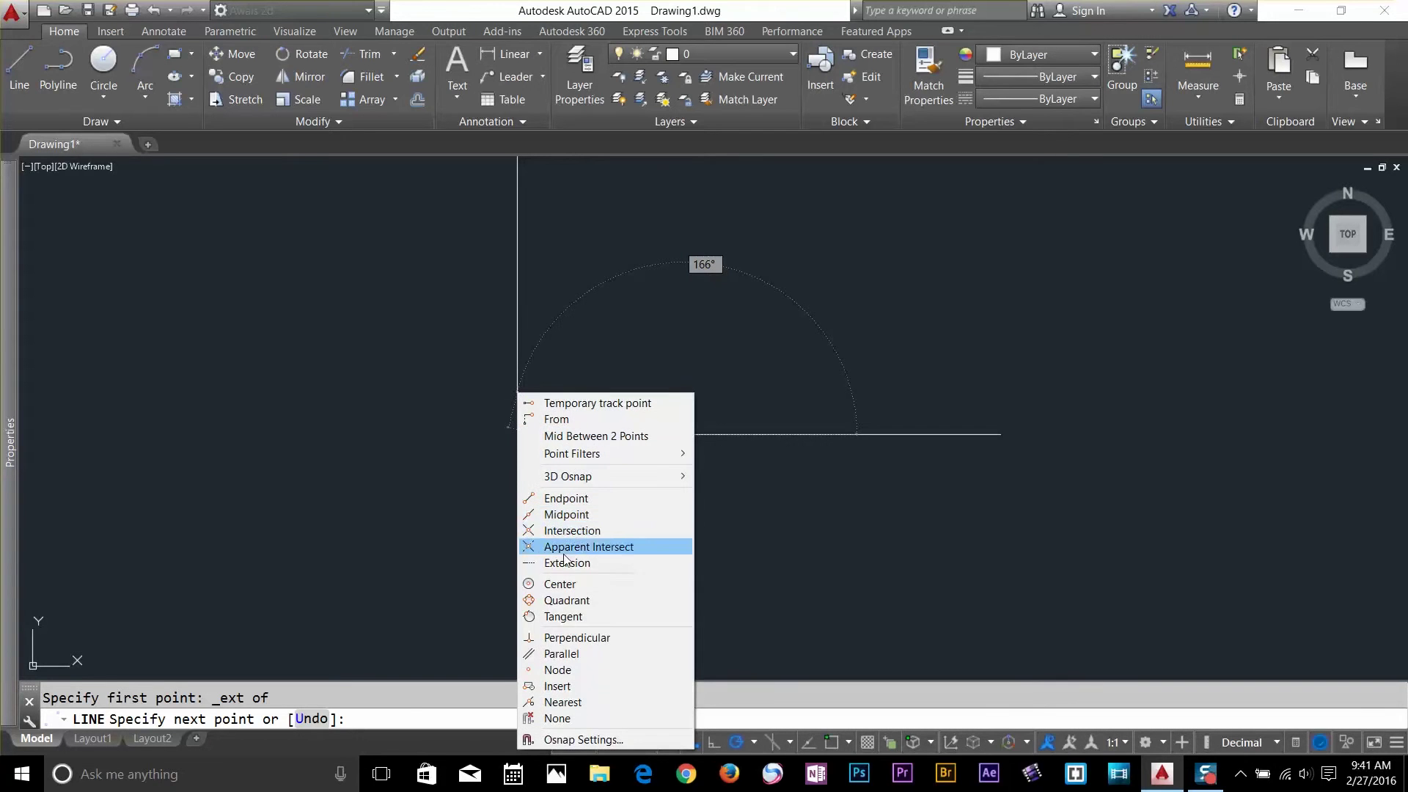
{"action": "left_click", "coordinate": [562, 562]}
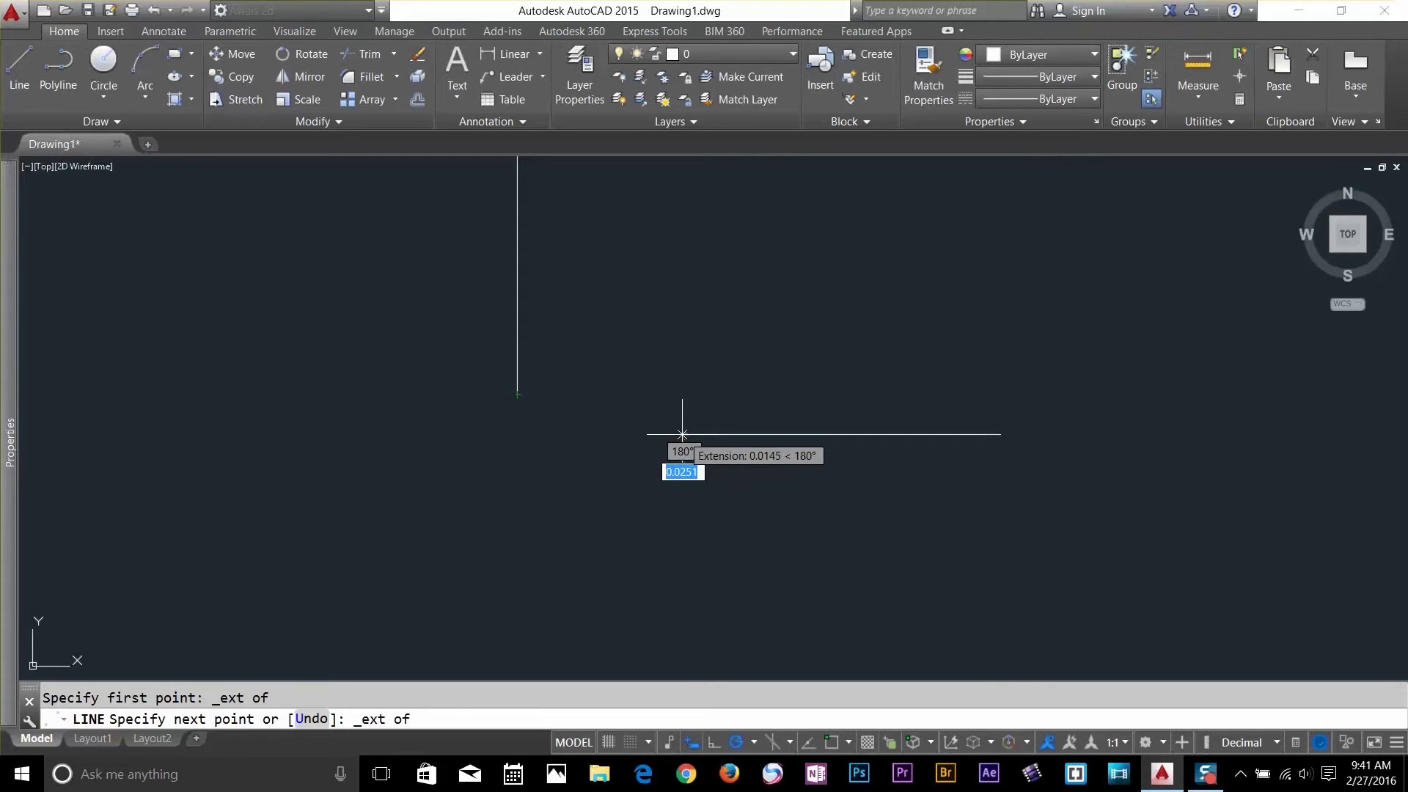
{"action": "left_click", "coordinate": [517, 434]}
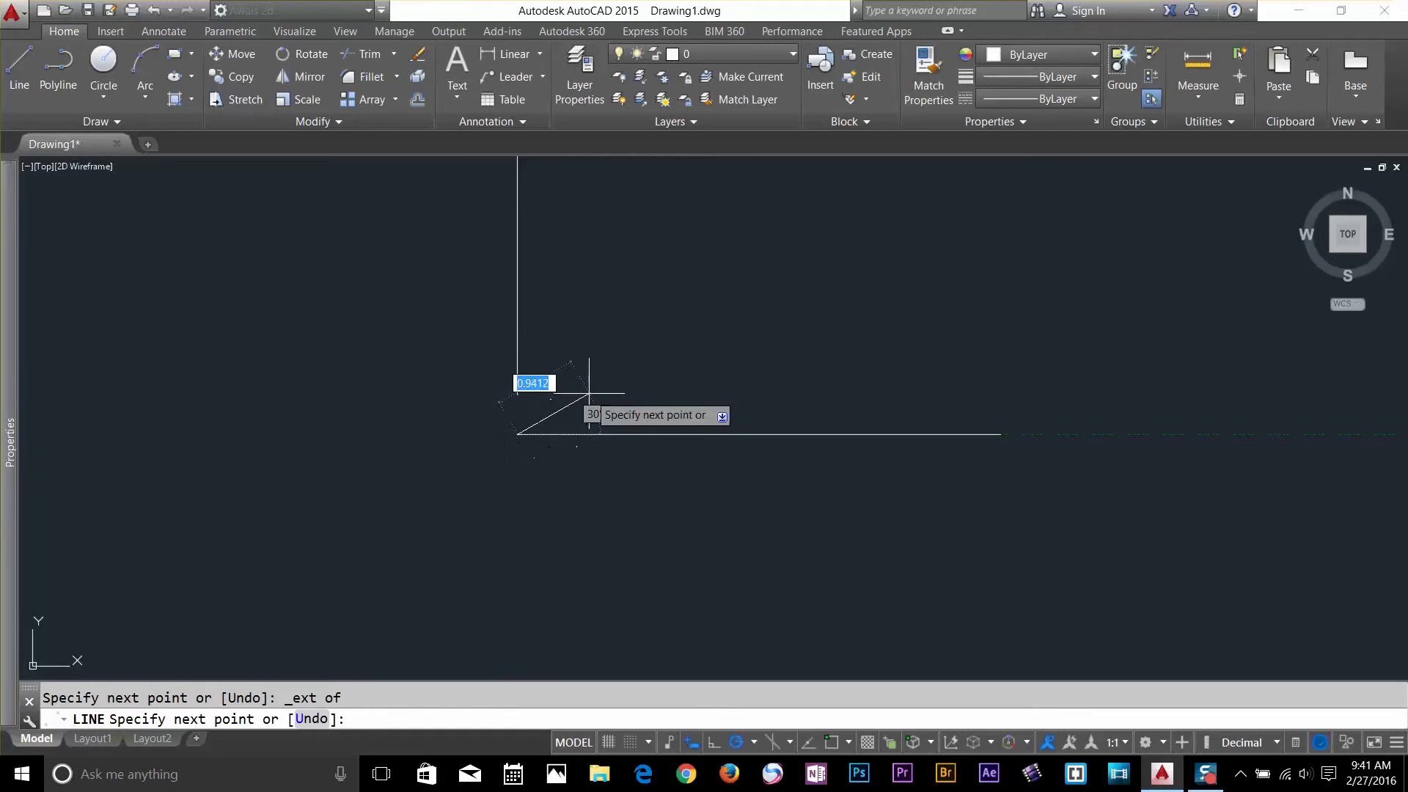
{"action": "key", "text": "Return"}
{"action": "scroll", "coordinate": [523, 434], "scroll_direction": "up", "scroll_amount": 3}
{"action": "scroll", "coordinate": [523, 435], "scroll_direction": "up", "scroll_amount": 2}
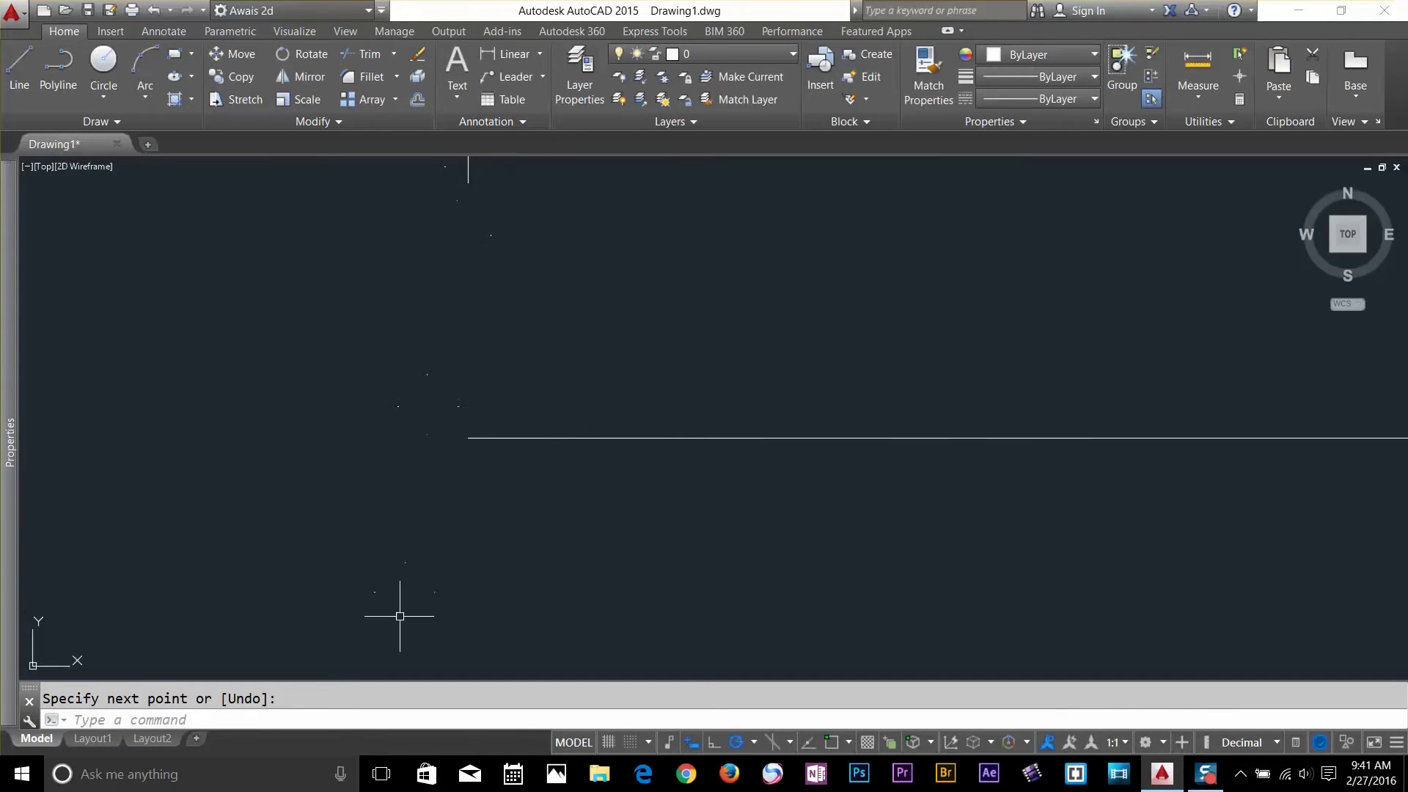
{"action": "scroll", "coordinate": [443, 371], "scroll_direction": "down", "scroll_amount": 3}
{"action": "left_click", "coordinate": [487, 371]}
{"action": "left_click", "coordinate": [449, 458]}
{"action": "key", "text": "Delete"}
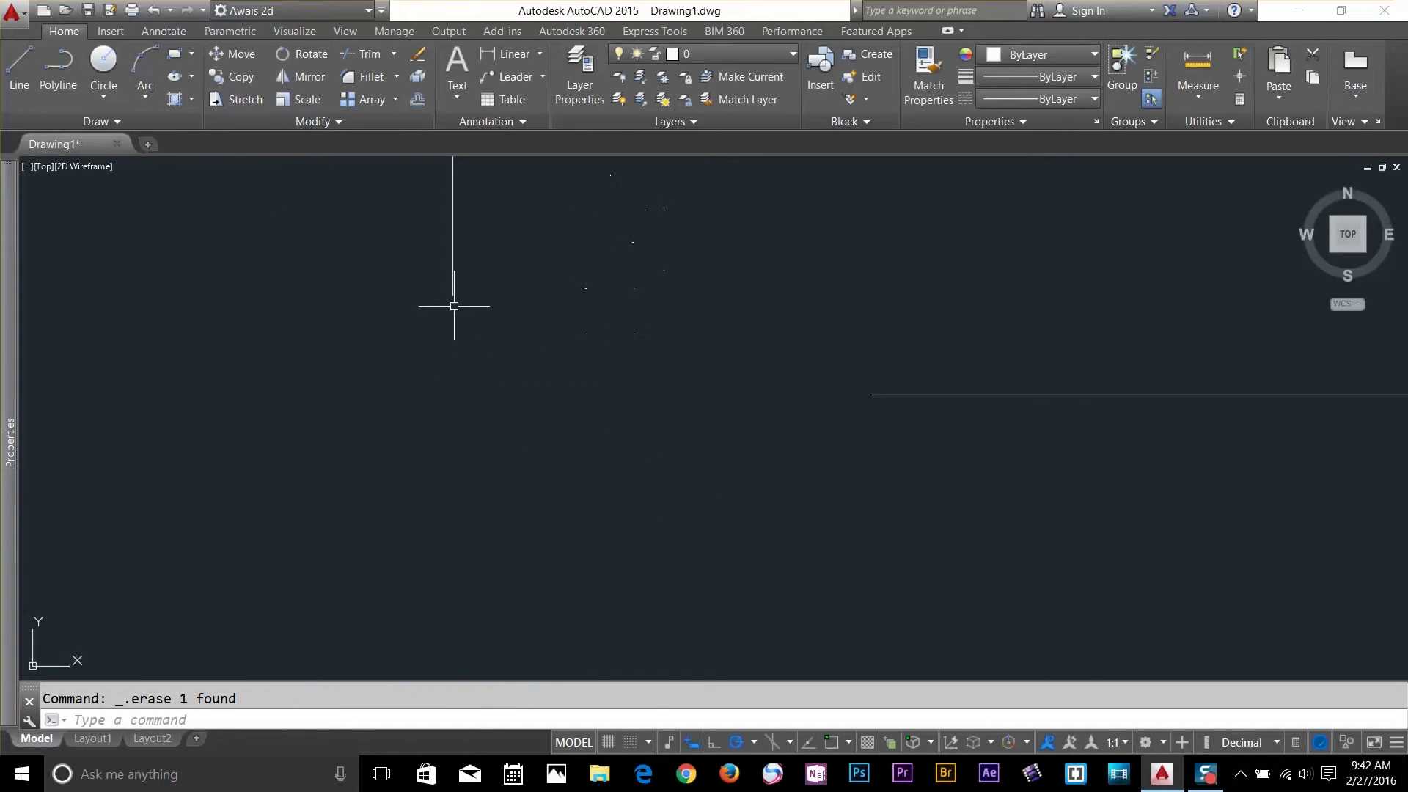
- Abandon the Center-snap line attempt, zoom out to the full drawing and restart LINE
{"action": "left_click", "coordinate": [19, 68]}
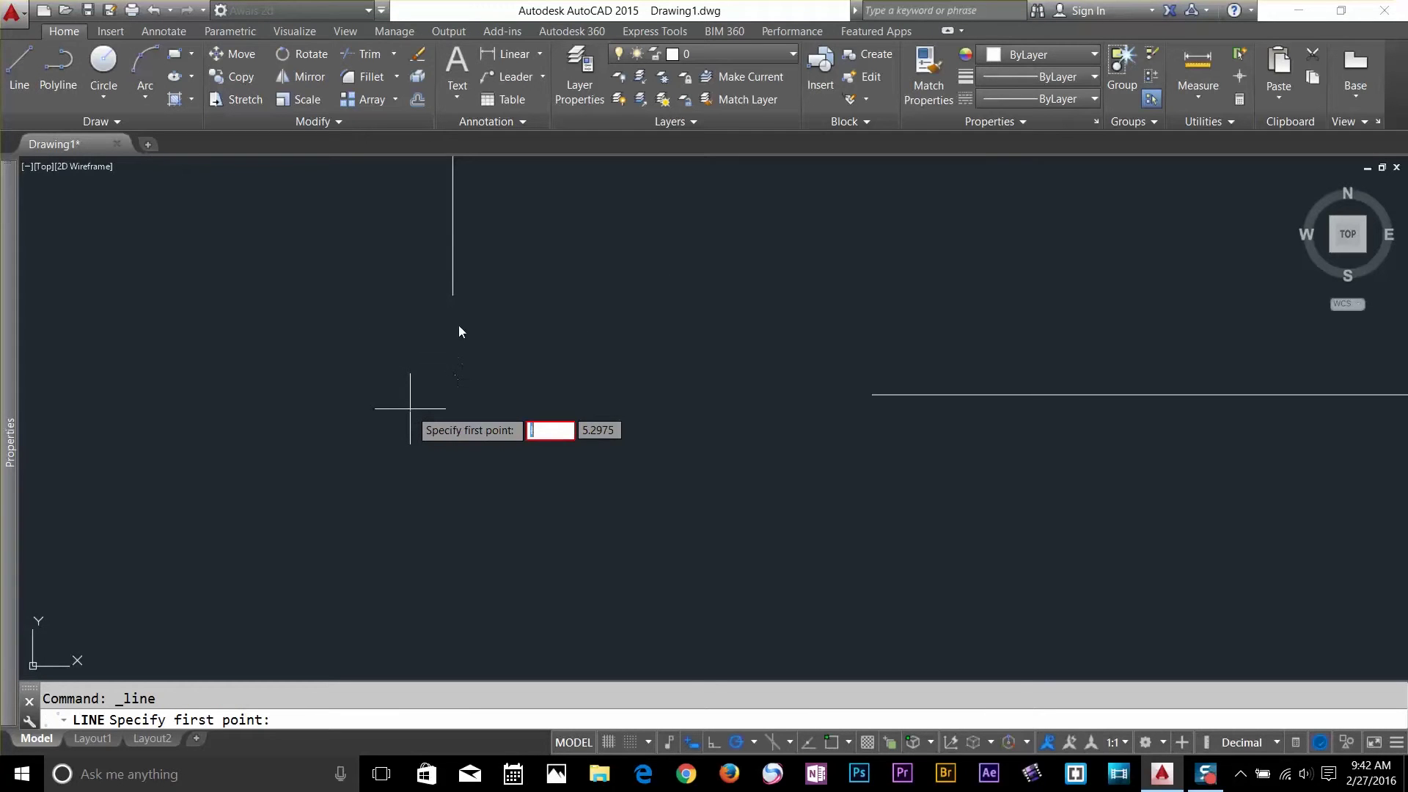
{"action": "key", "text": "Escape"}
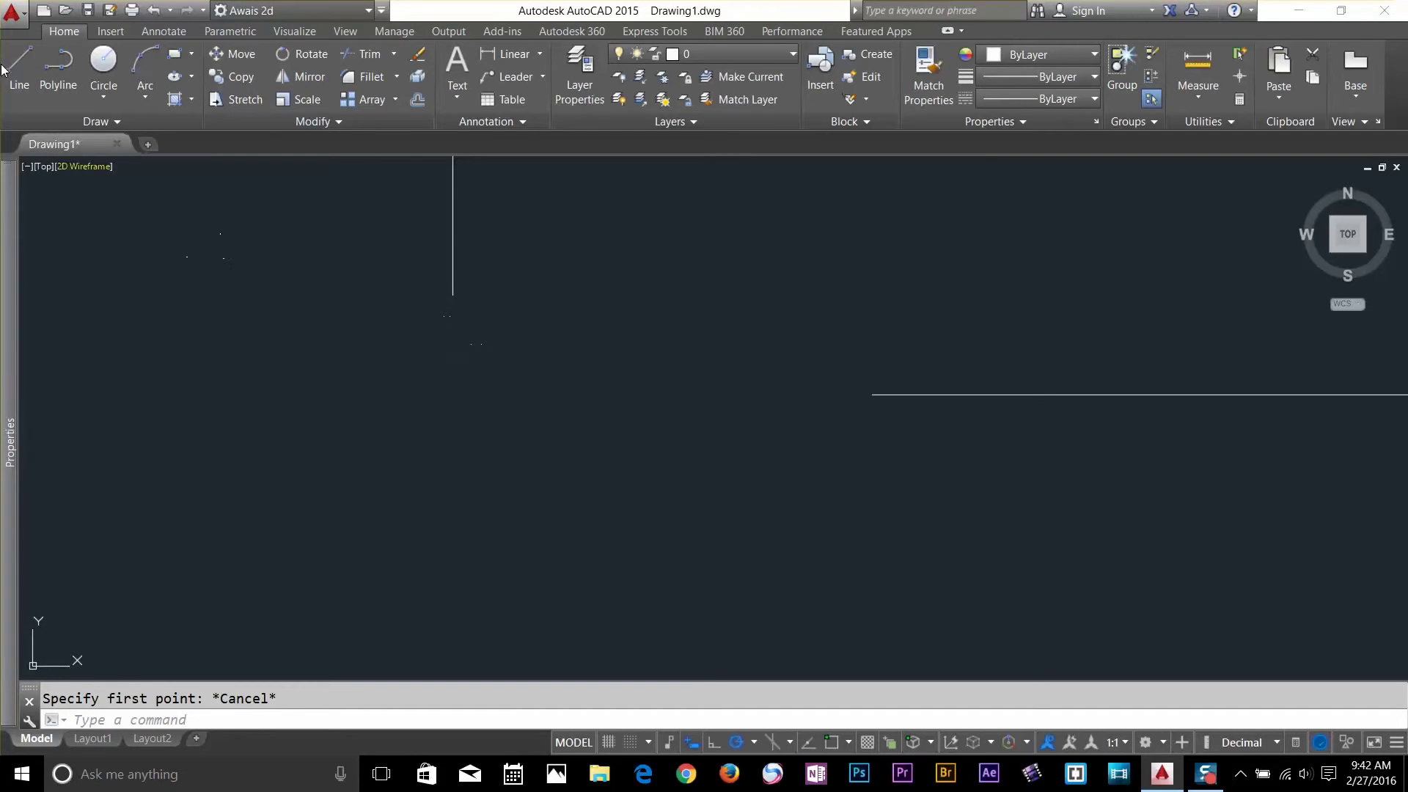
{"action": "left_click", "coordinate": [10, 66]}
{"action": "right_click", "coordinate": [450, 304], "text": "shift"}
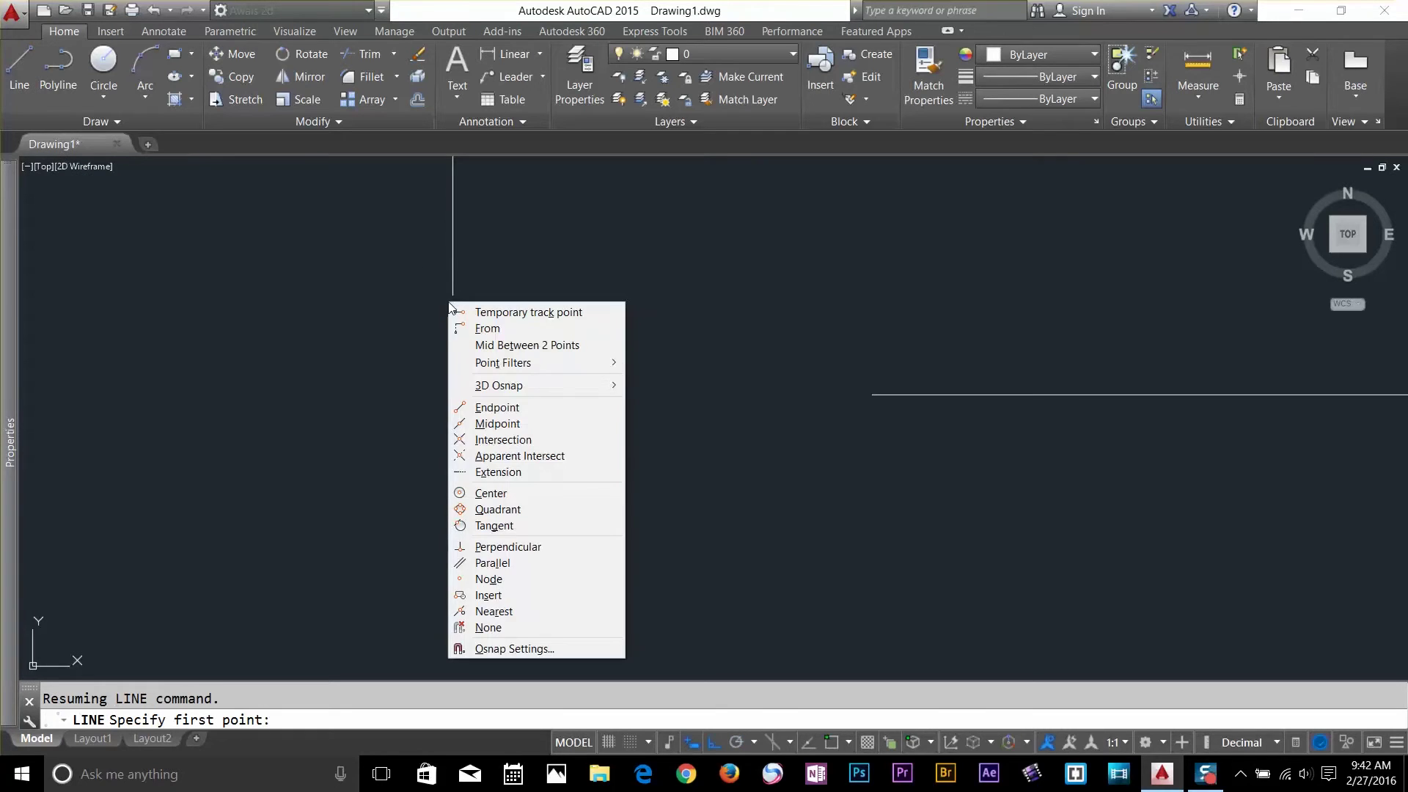
{"action": "left_click", "coordinate": [536, 492]}
{"action": "key", "text": "Escape"}
{"action": "scroll", "coordinate": [959, 349], "scroll_direction": "down", "scroll_amount": 6}
{"action": "left_click", "coordinate": [654, 258]}
{"action": "left_click", "coordinate": [594, 319]}
{"action": "key", "text": "Escape"}
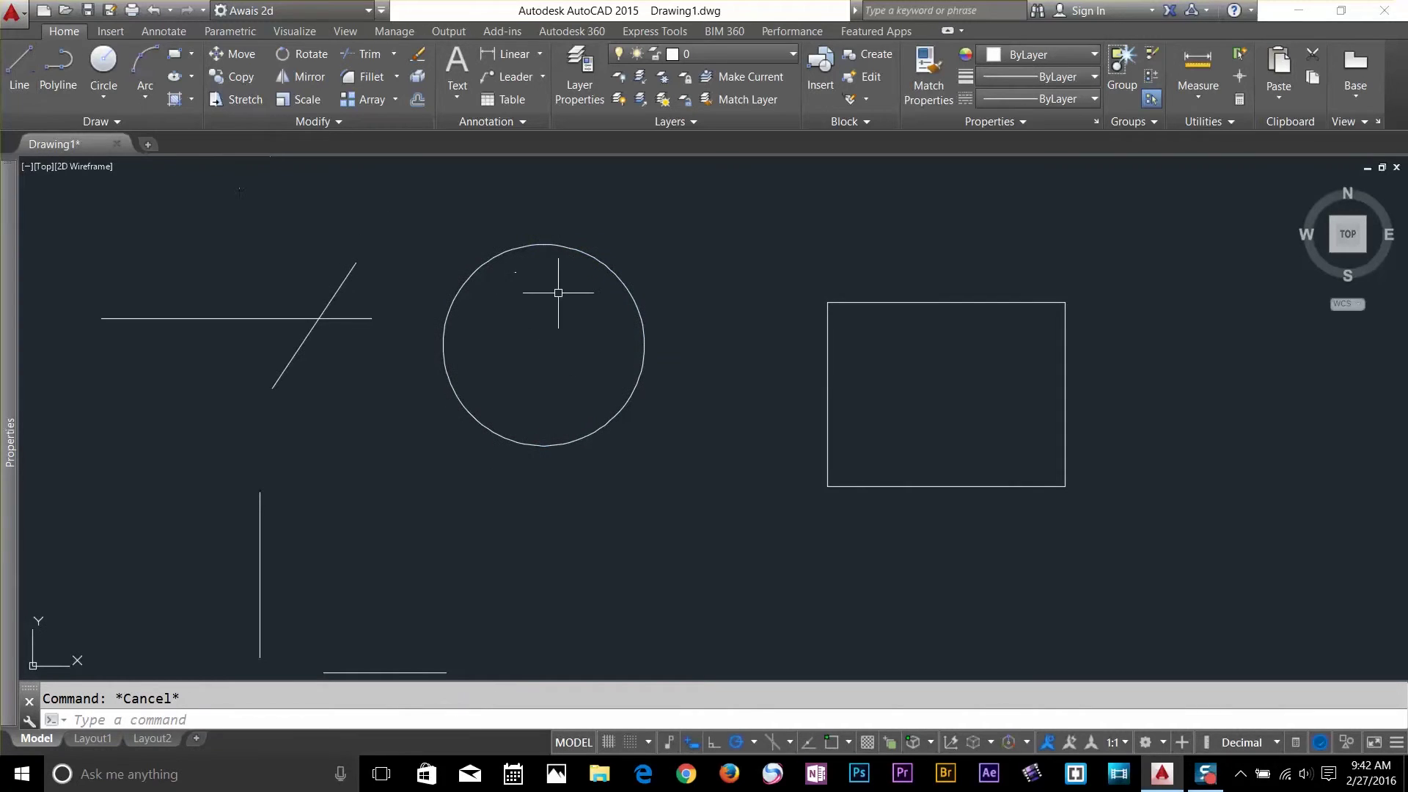
{"action": "left_click", "coordinate": [20, 72]}
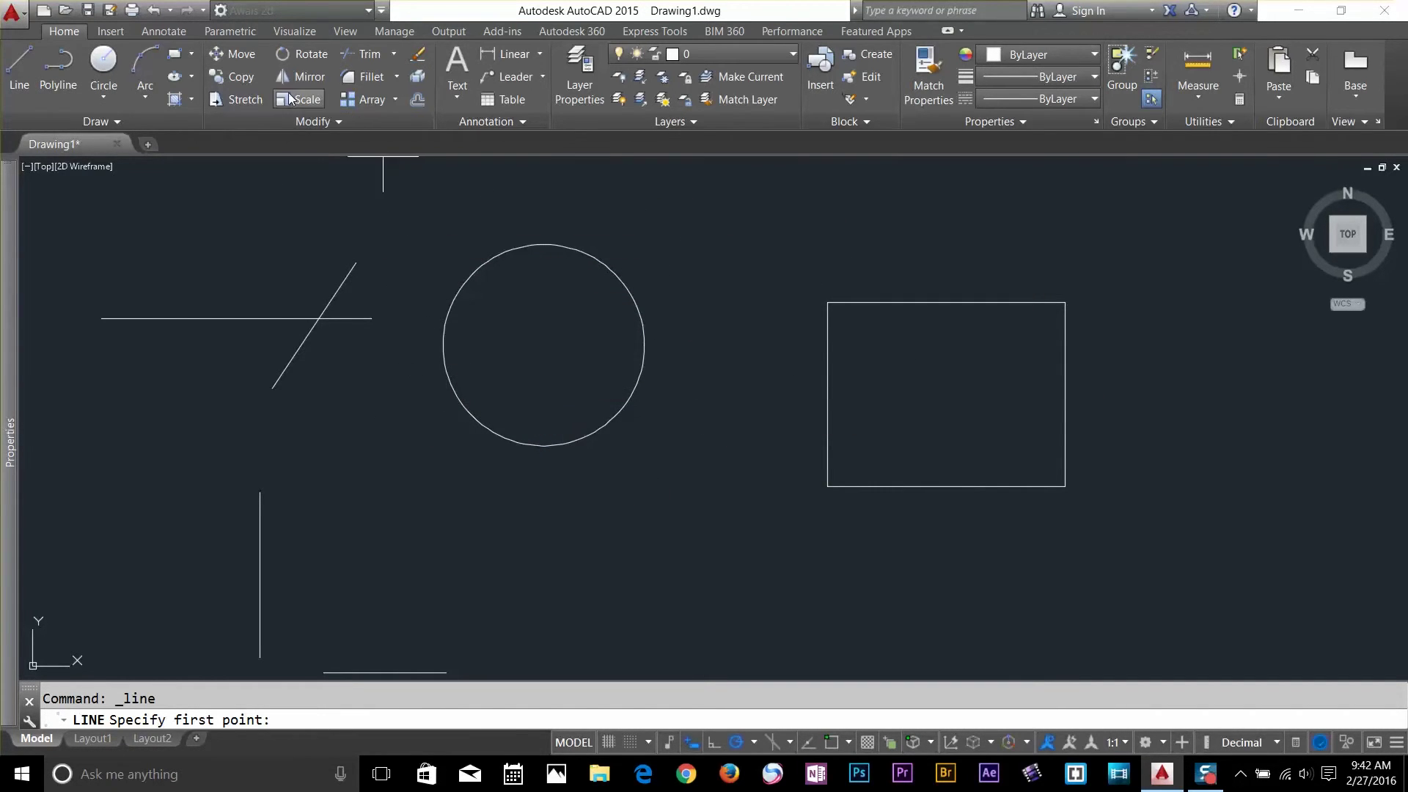
- Draw a line from the circle's centre to below right, then erase that diagonal line
{"action": "right_click", "coordinate": [536, 340], "text": "shift"}
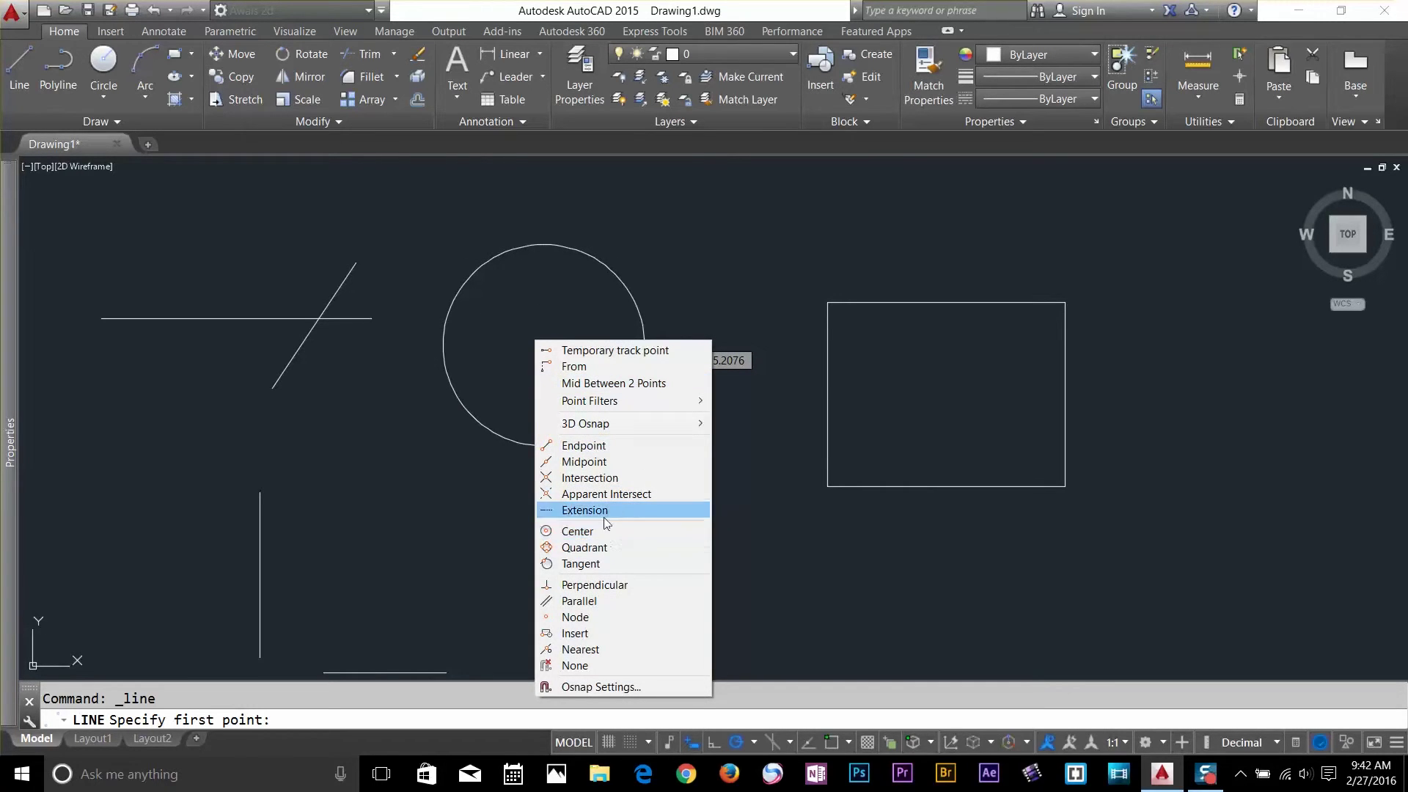
{"action": "left_click", "coordinate": [616, 531]}
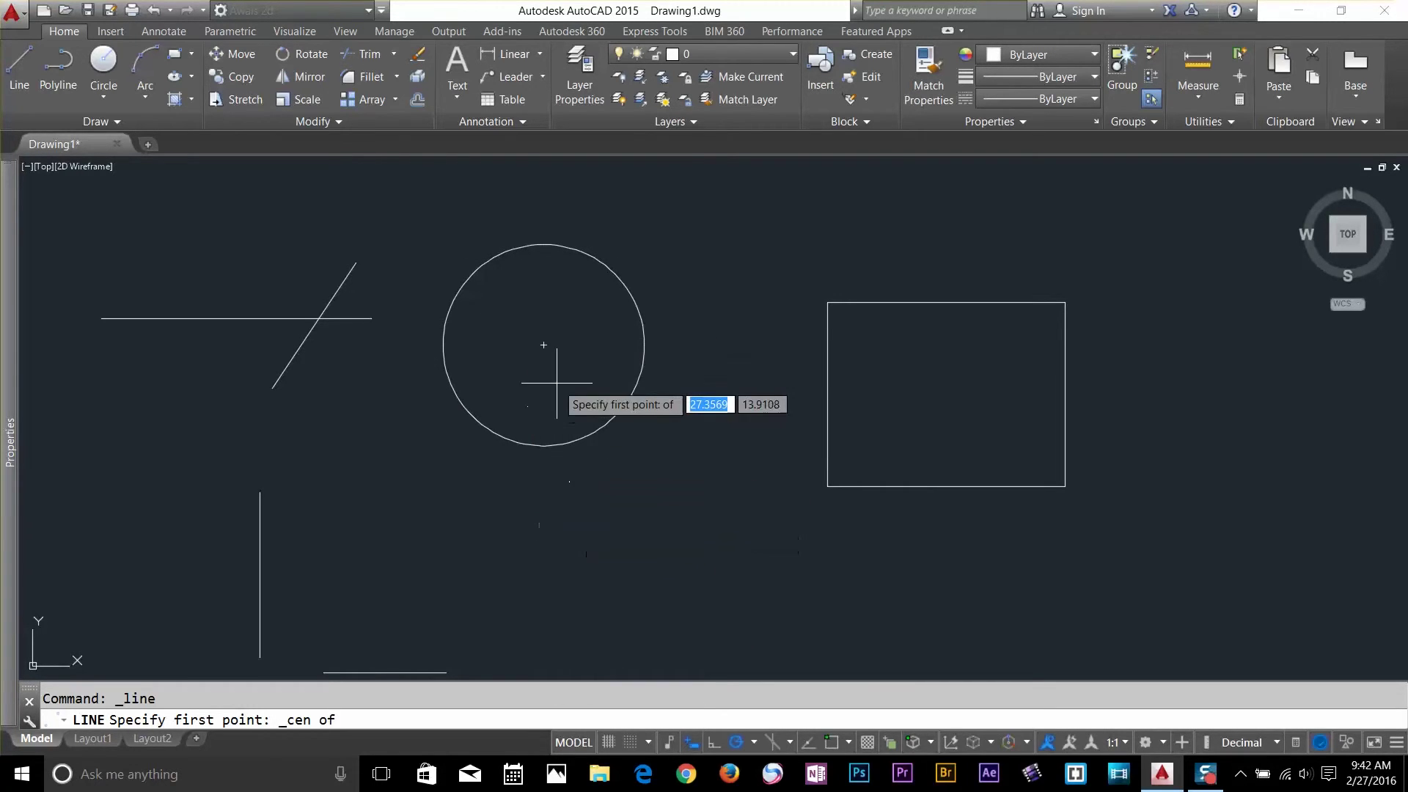
{"action": "left_click", "coordinate": [544, 344]}
{"action": "left_click", "coordinate": [714, 530]}
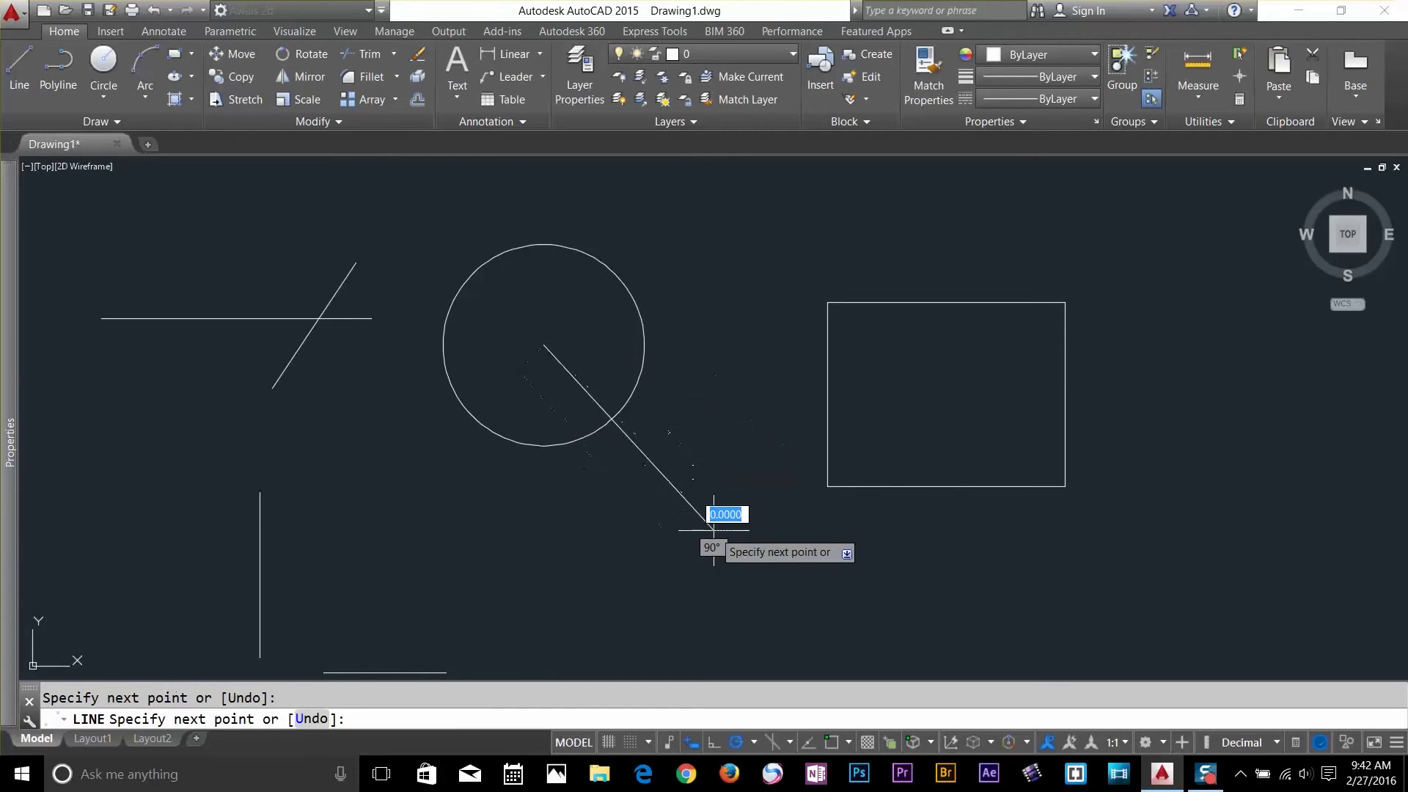
{"action": "key", "text": "Escape"}
{"action": "left_click", "coordinate": [737, 458]}
{"action": "left_click", "coordinate": [659, 516]}
{"action": "key", "text": "Delete"}
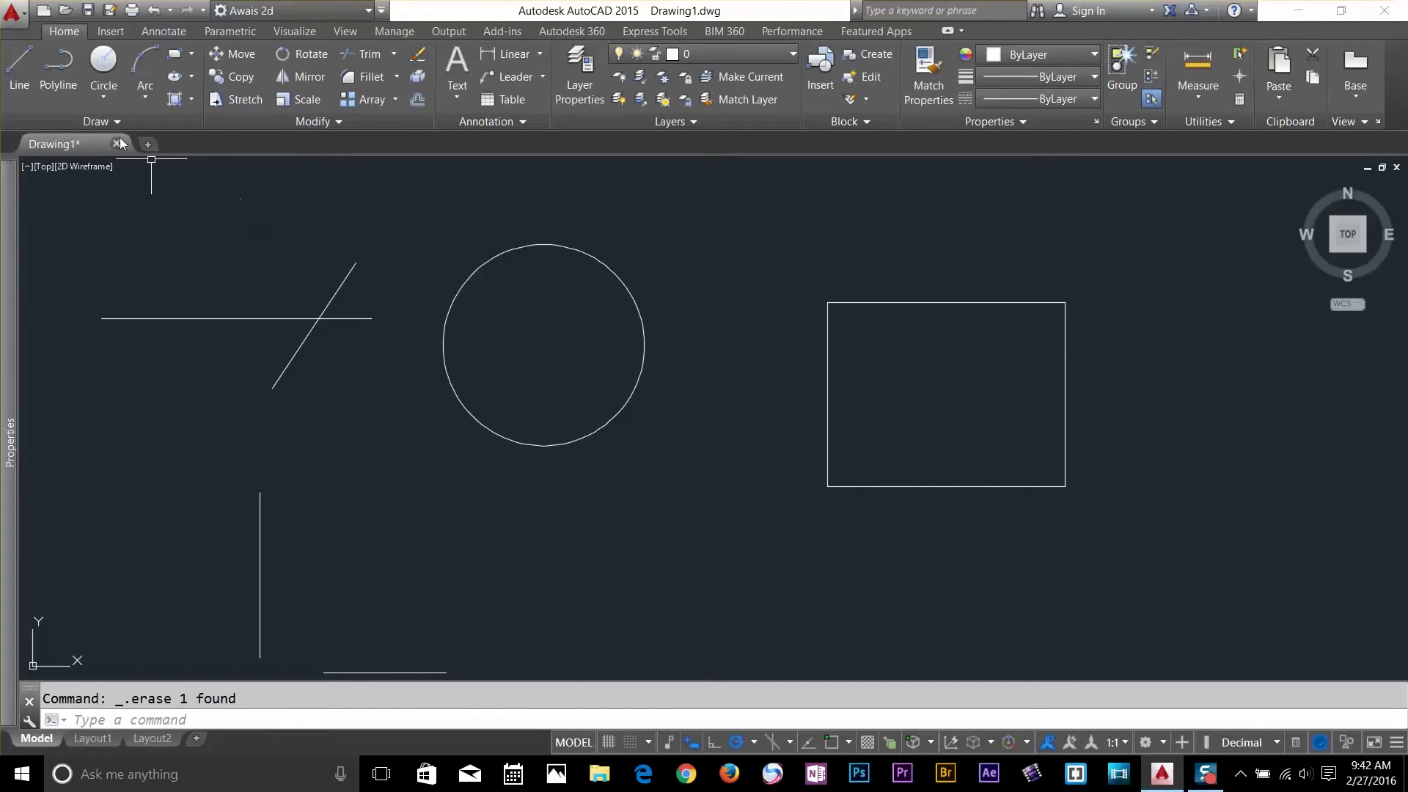
- Draw a line from the lower left to the circle's right quadrant, then delete it
{"action": "left_click", "coordinate": [33, 73]}
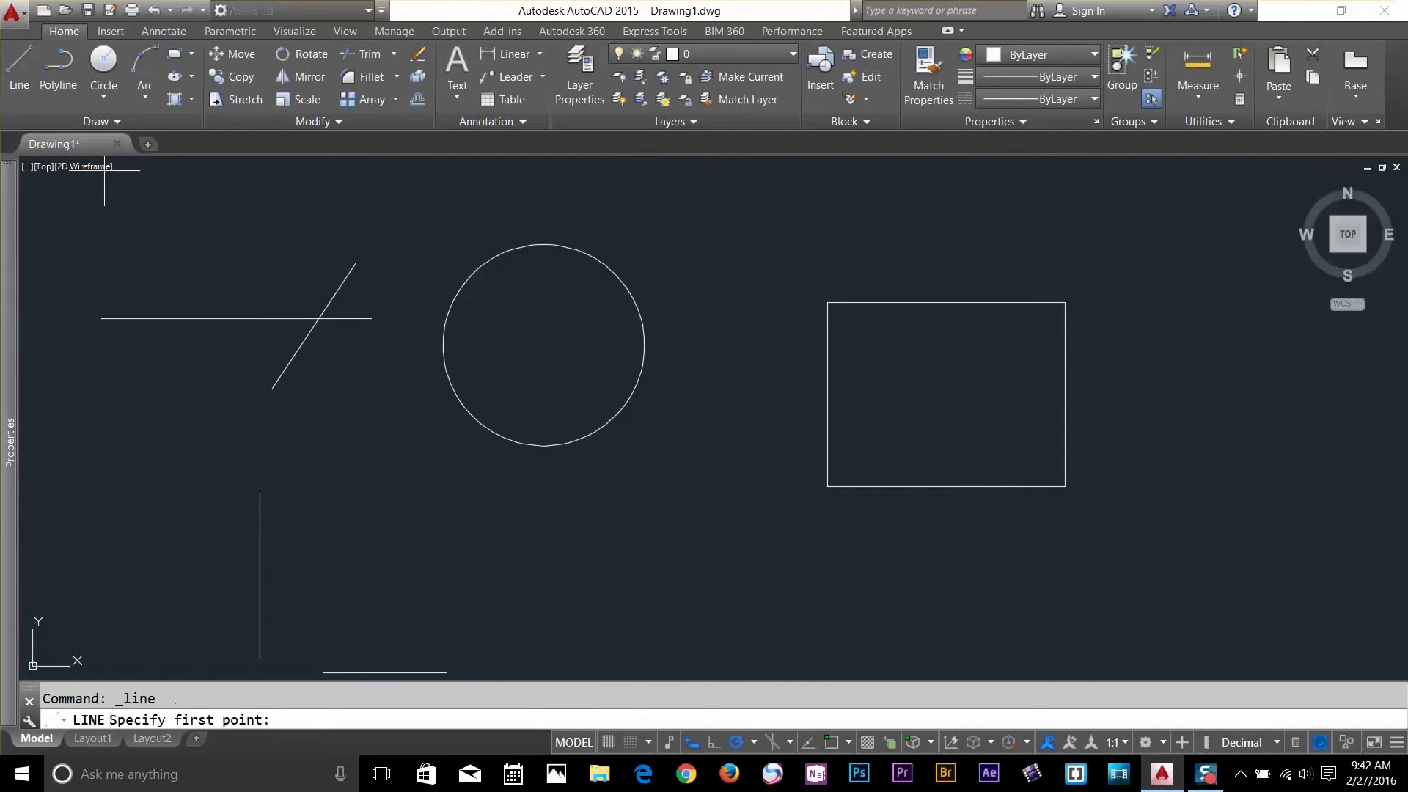
{"action": "right_click", "coordinate": [486, 448], "text": "shift"}
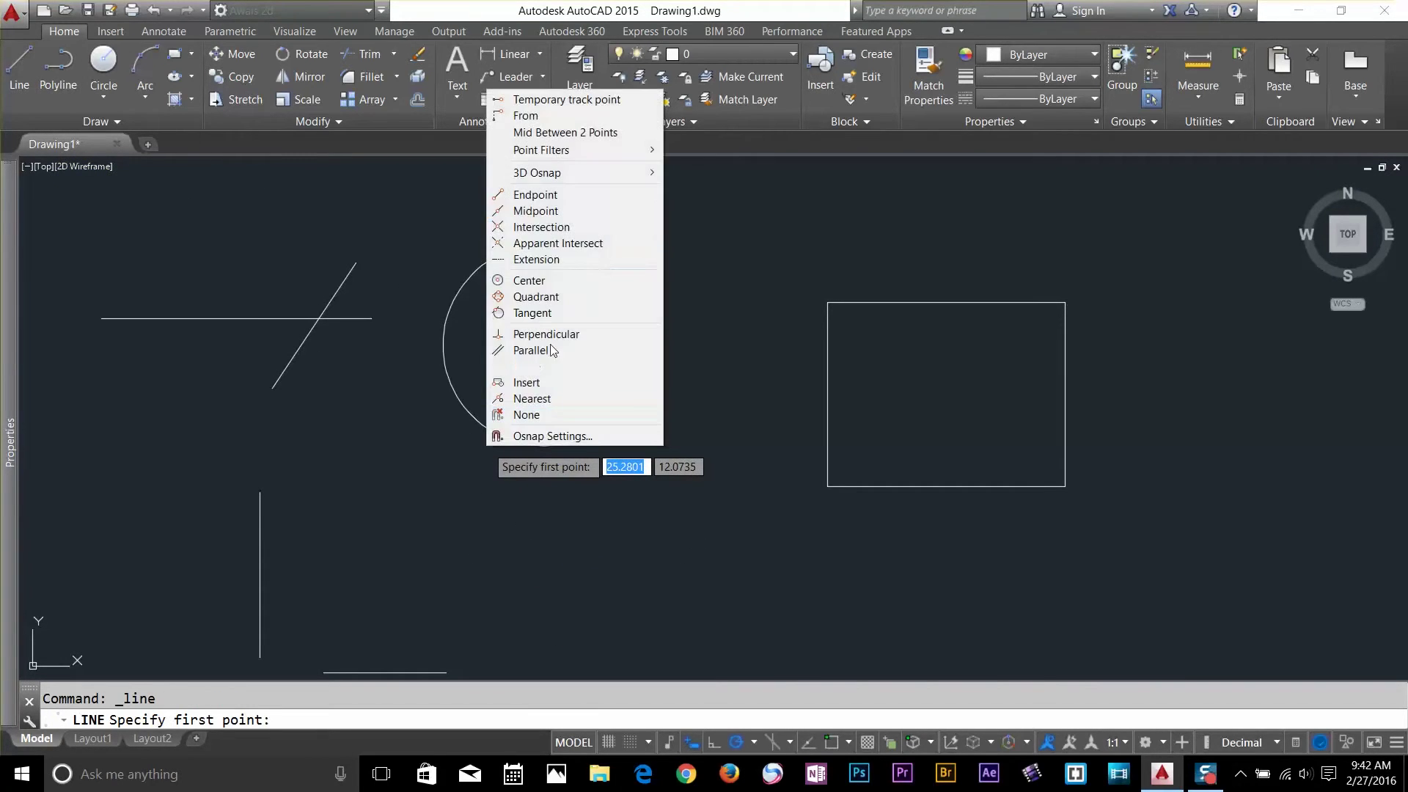
{"action": "left_click", "coordinate": [349, 640]}
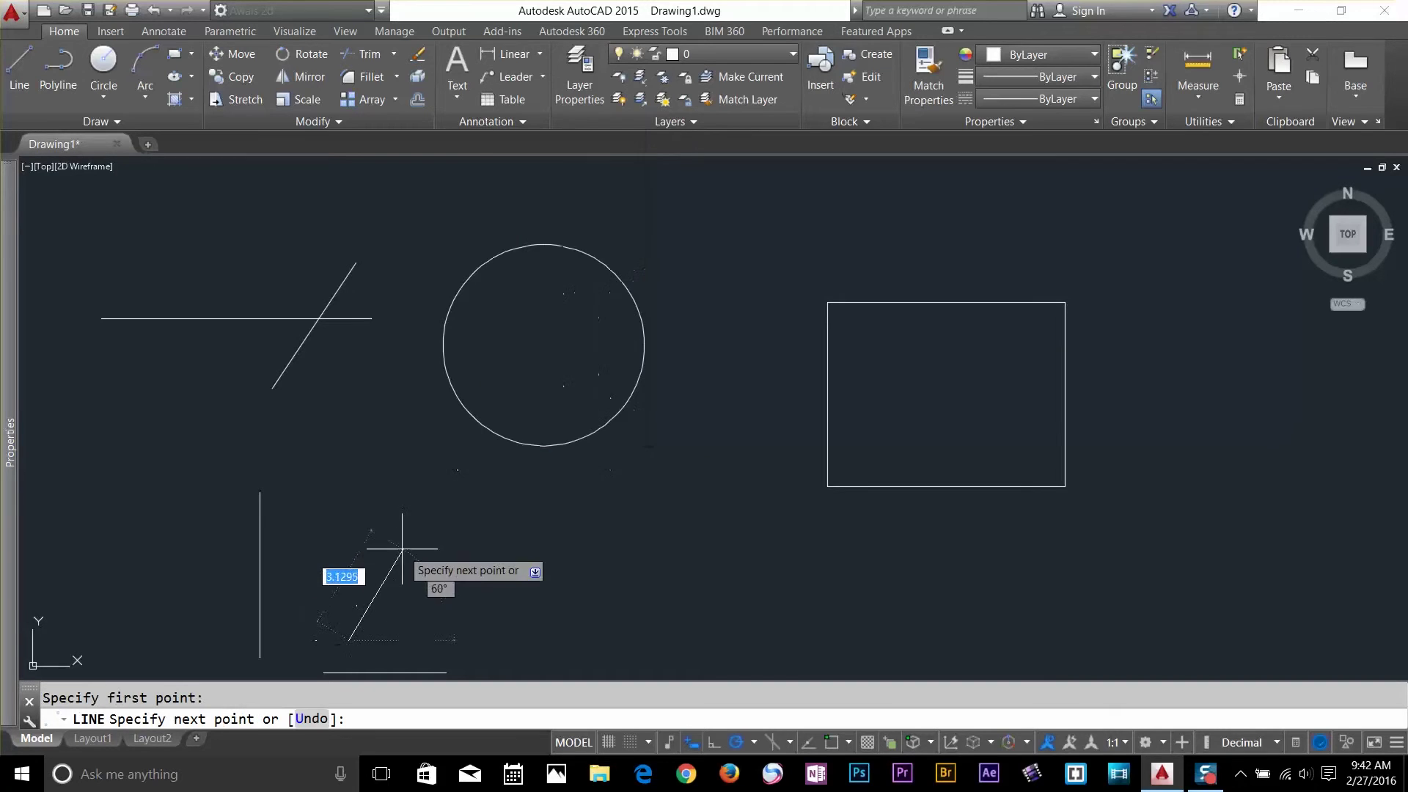
{"action": "right_click", "coordinate": [606, 427], "text": "shift"}
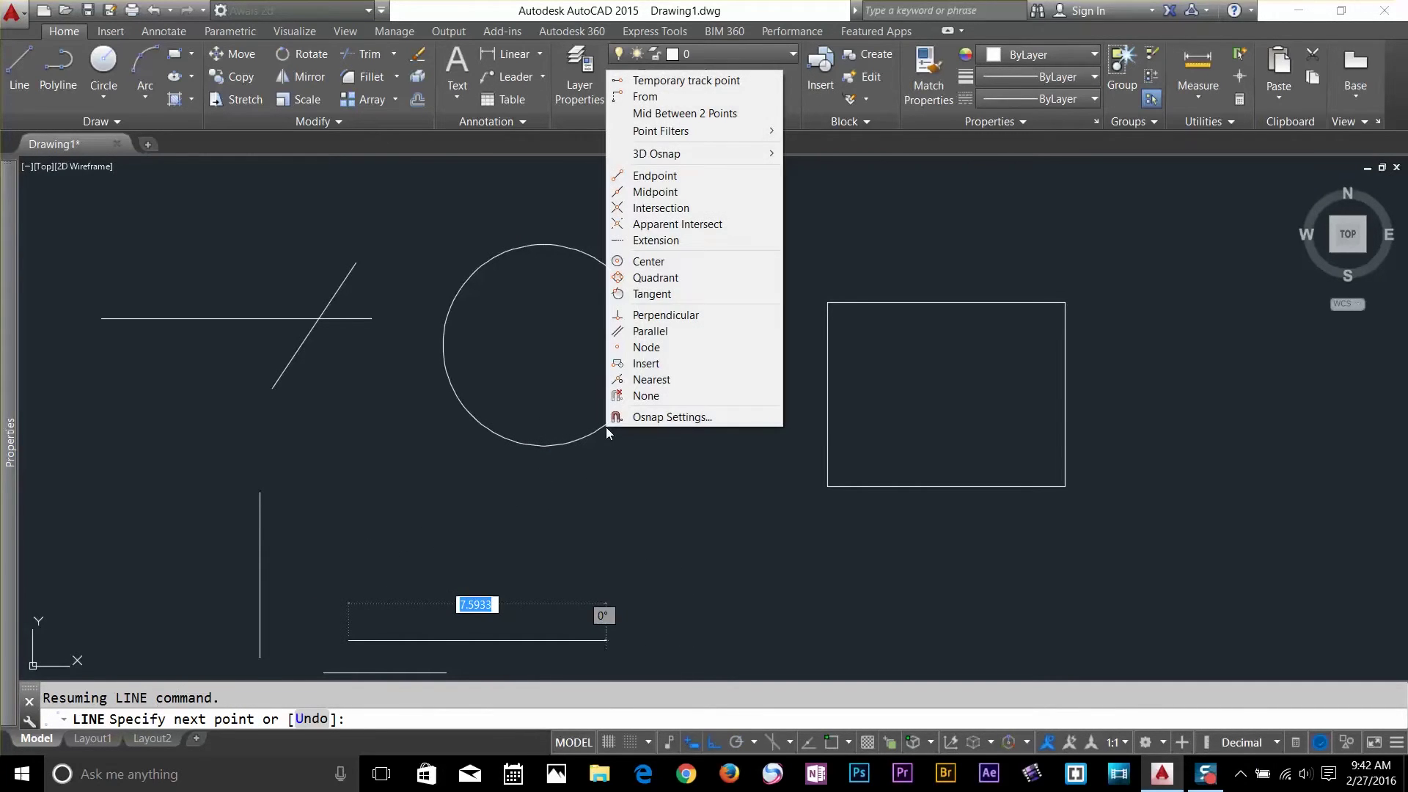
{"action": "left_click", "coordinate": [674, 279]}
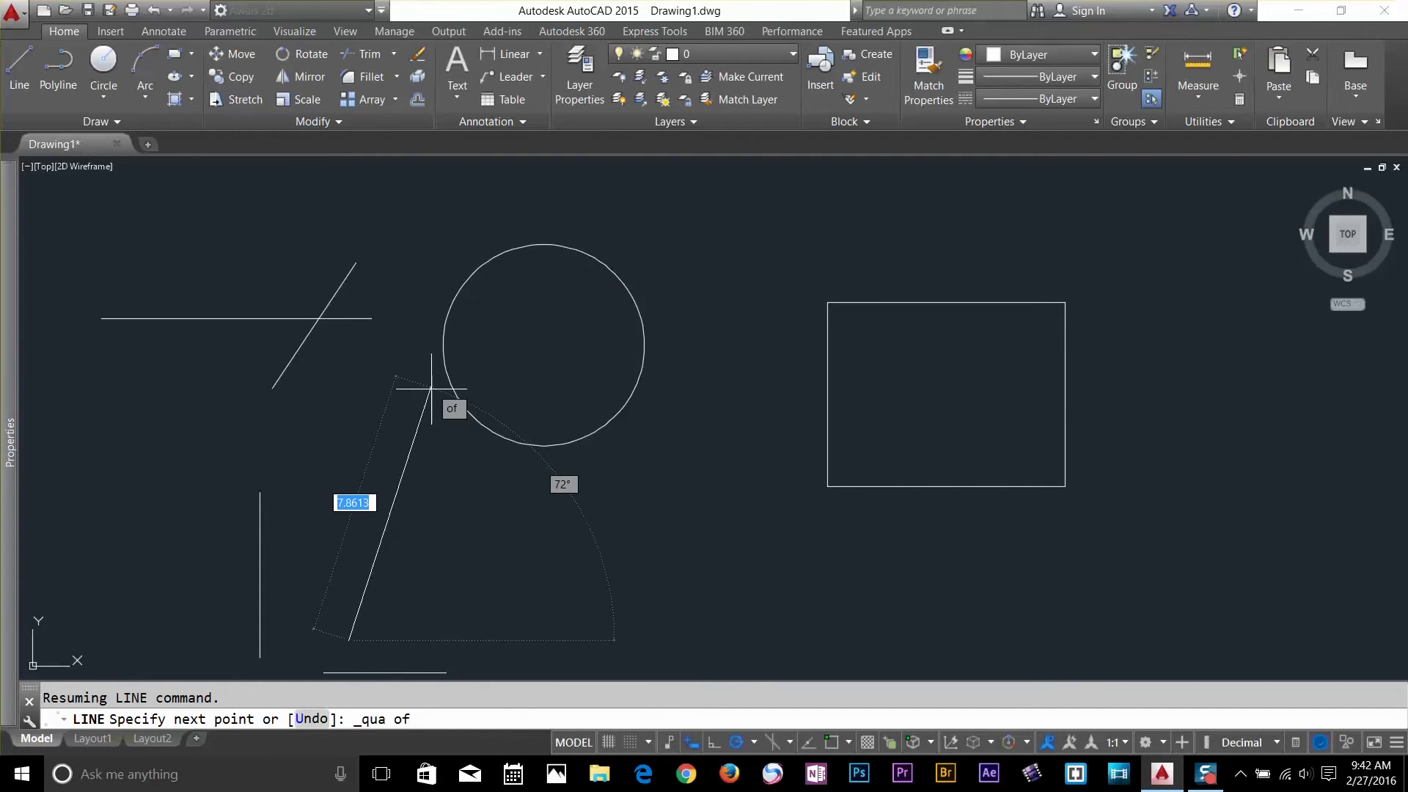
{"action": "left_click", "coordinate": [644, 345]}
{"action": "key", "text": "Return"}
{"action": "left_click", "coordinate": [597, 535]}
{"action": "left_click", "coordinate": [465, 484]}
{"action": "key", "text": "Delete"}
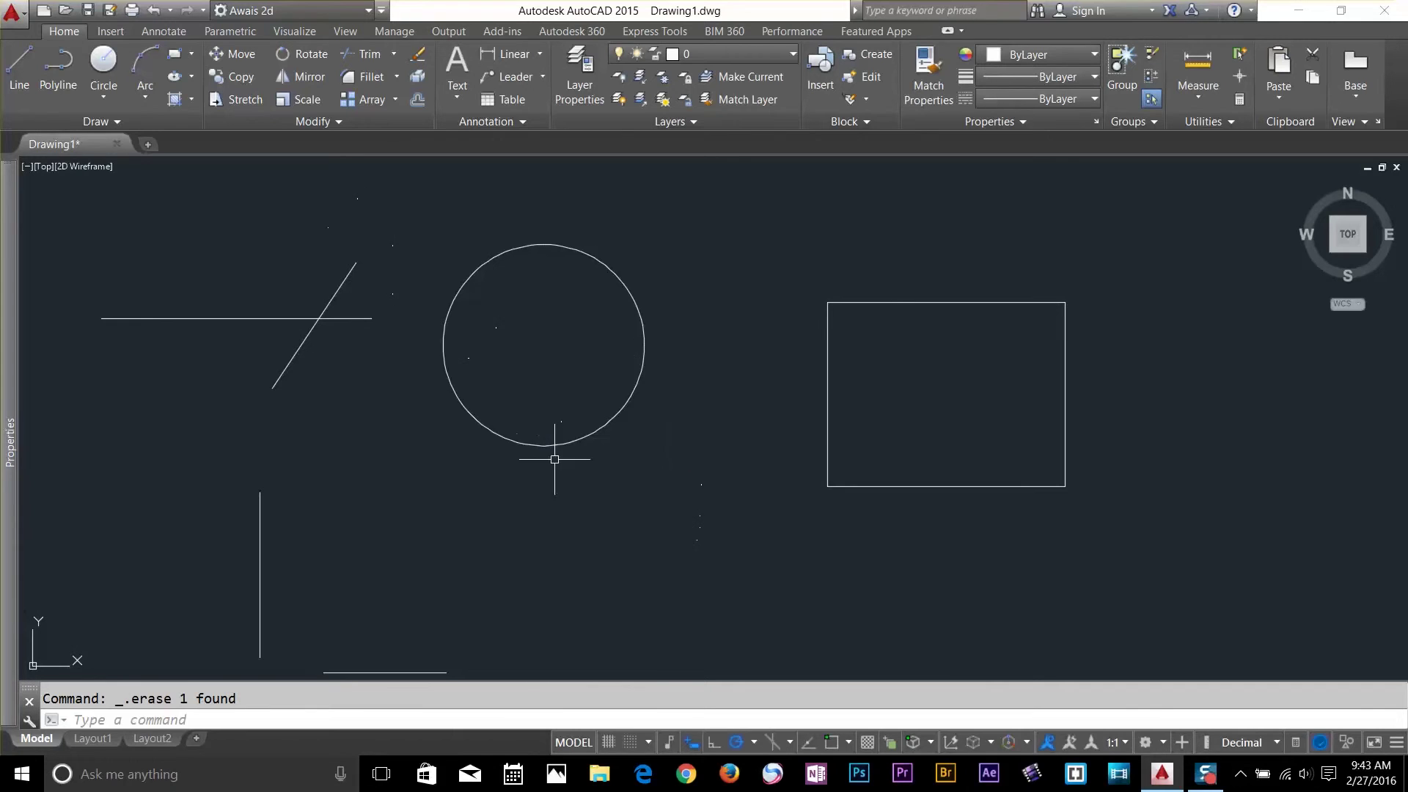
- Draw a short slanted line below the circle, toward the rectangle
{"action": "left_click", "coordinate": [849, 743]}
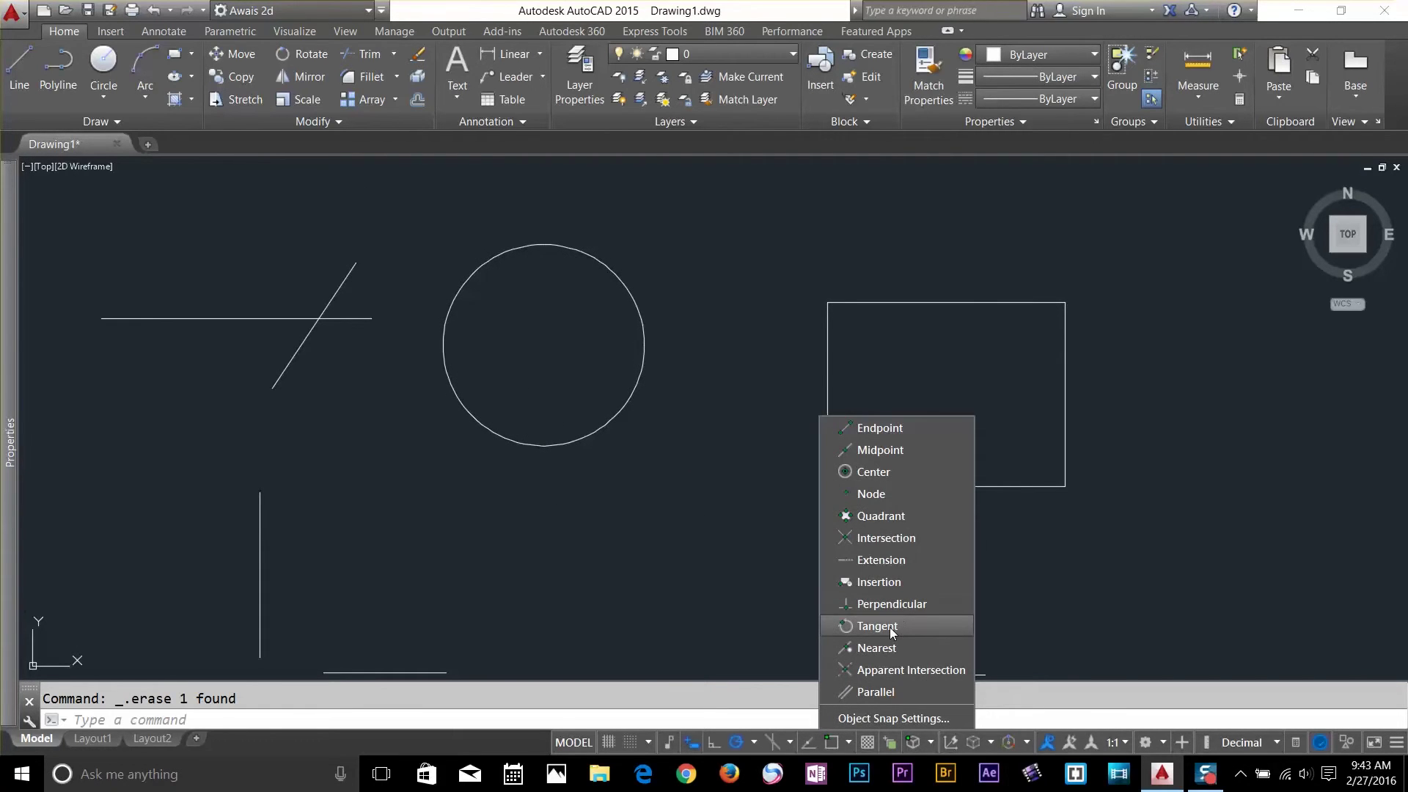
{"action": "left_click", "coordinate": [417, 520]}
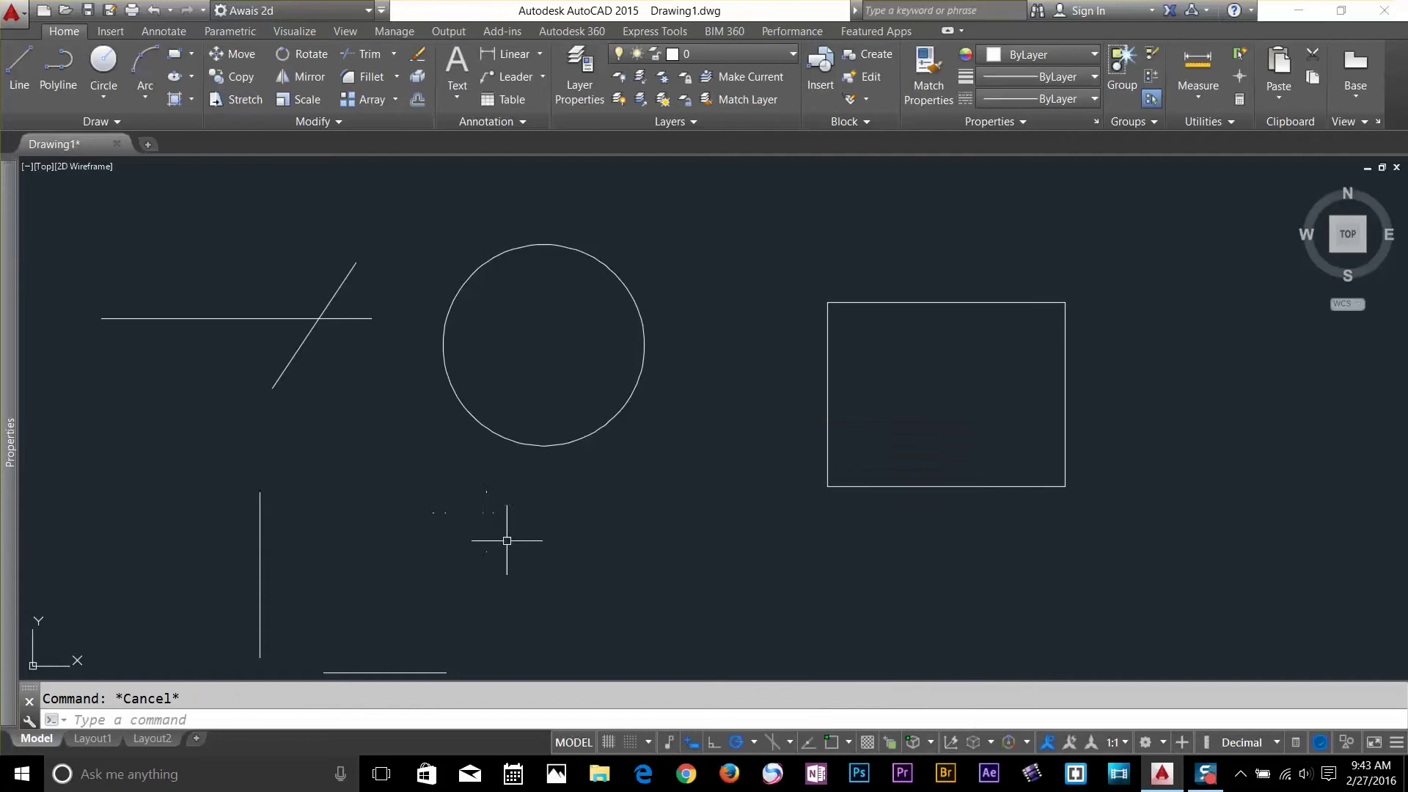
{"action": "middle_click_drag", "start_coordinate": [814, 528], "coordinate": [790, 564]}
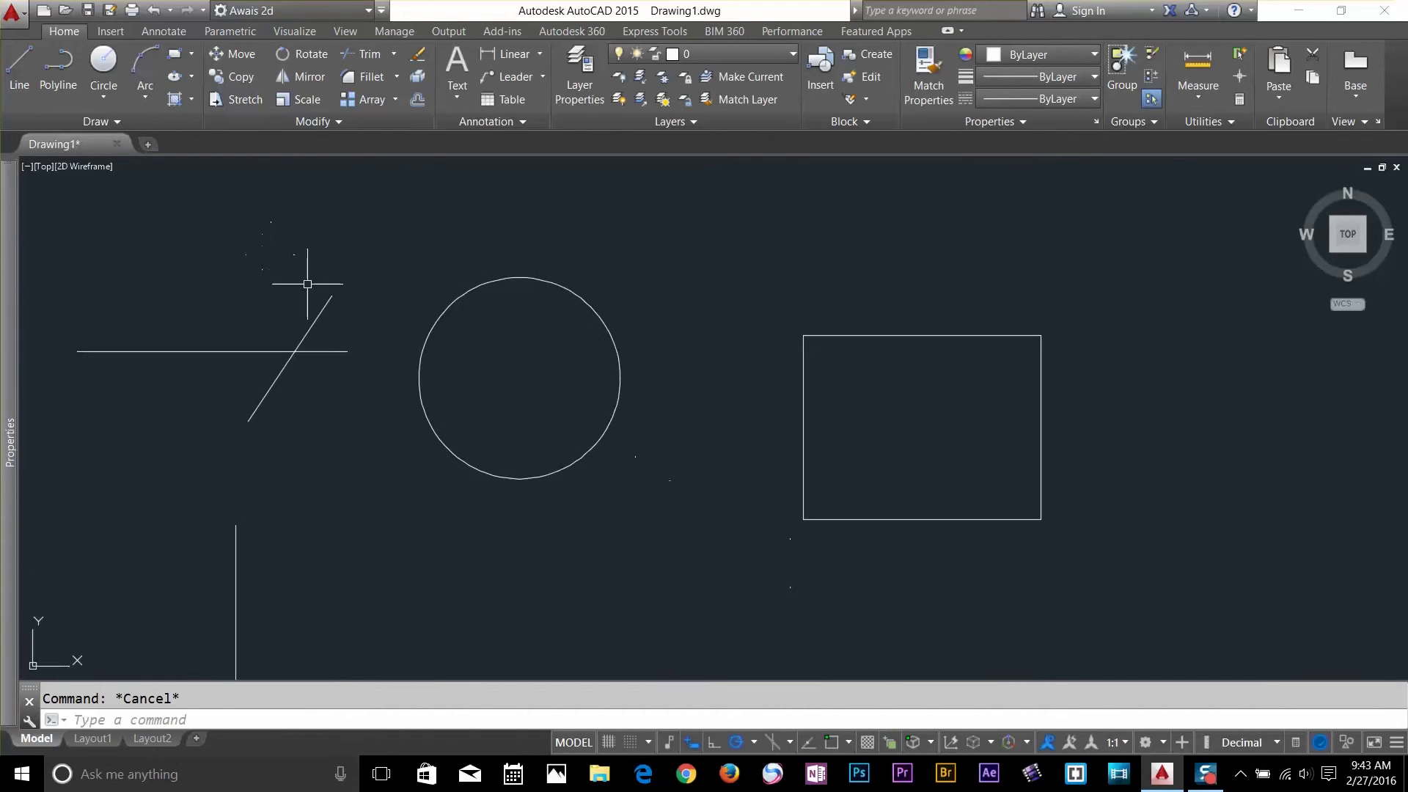
{"action": "type", "text": "l"}
{"action": "key", "text": "Return"}
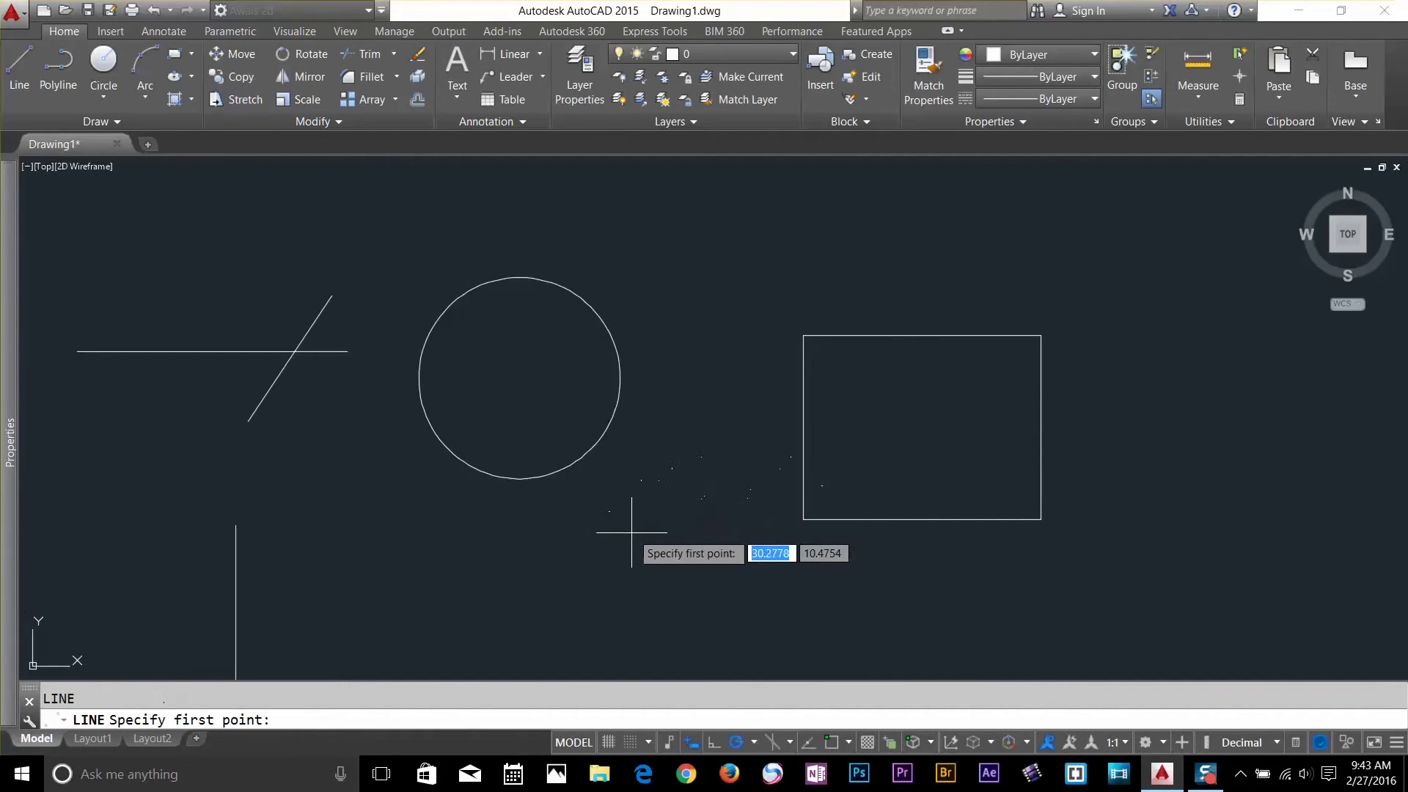
{"action": "left_click", "coordinate": [627, 536]}
{"action": "left_click", "coordinate": [665, 452]}
{"action": "key", "text": "Return"}
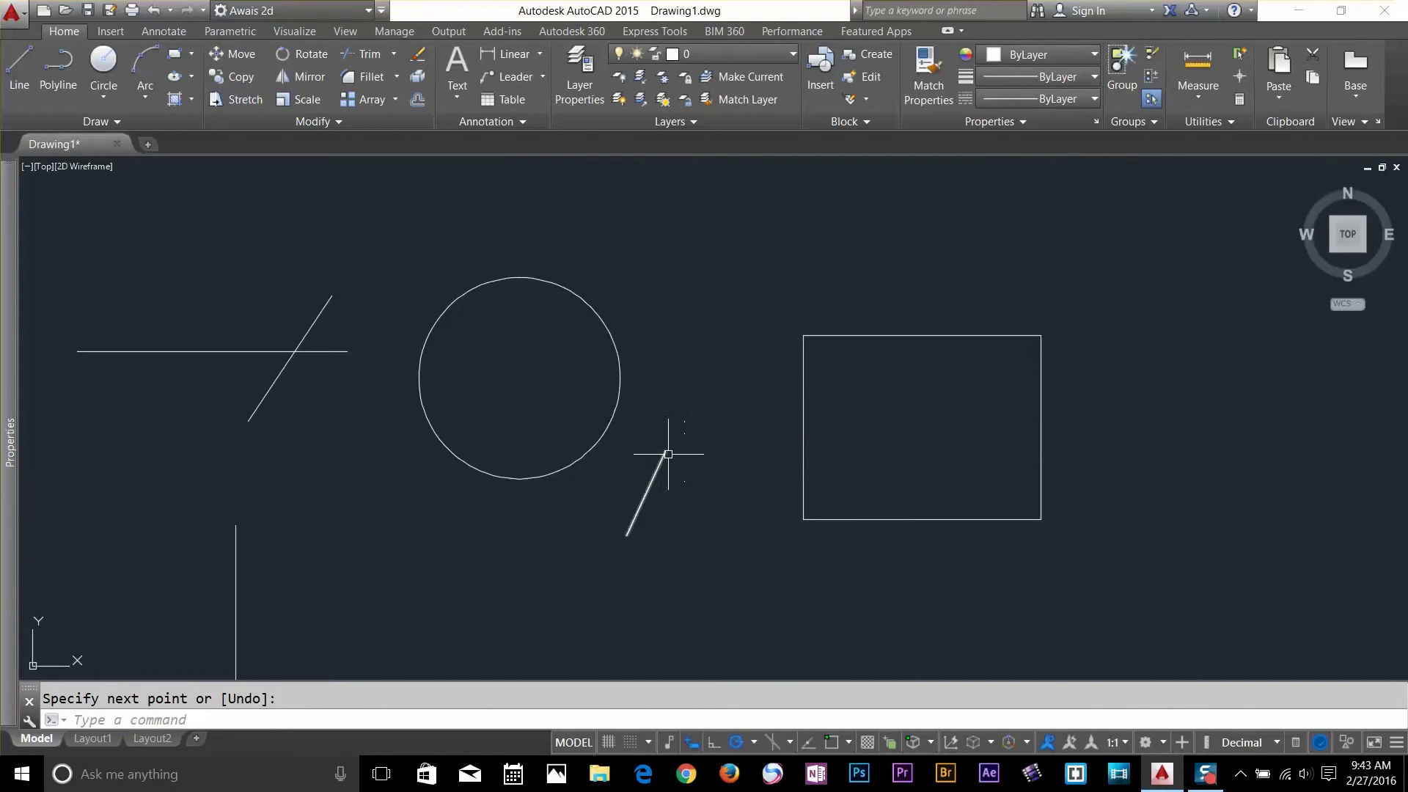
- Start another LINE with L and bring up the one-off object snap choices
{"action": "left_click", "coordinate": [776, 477]}
{"action": "key", "text": "Escape"}
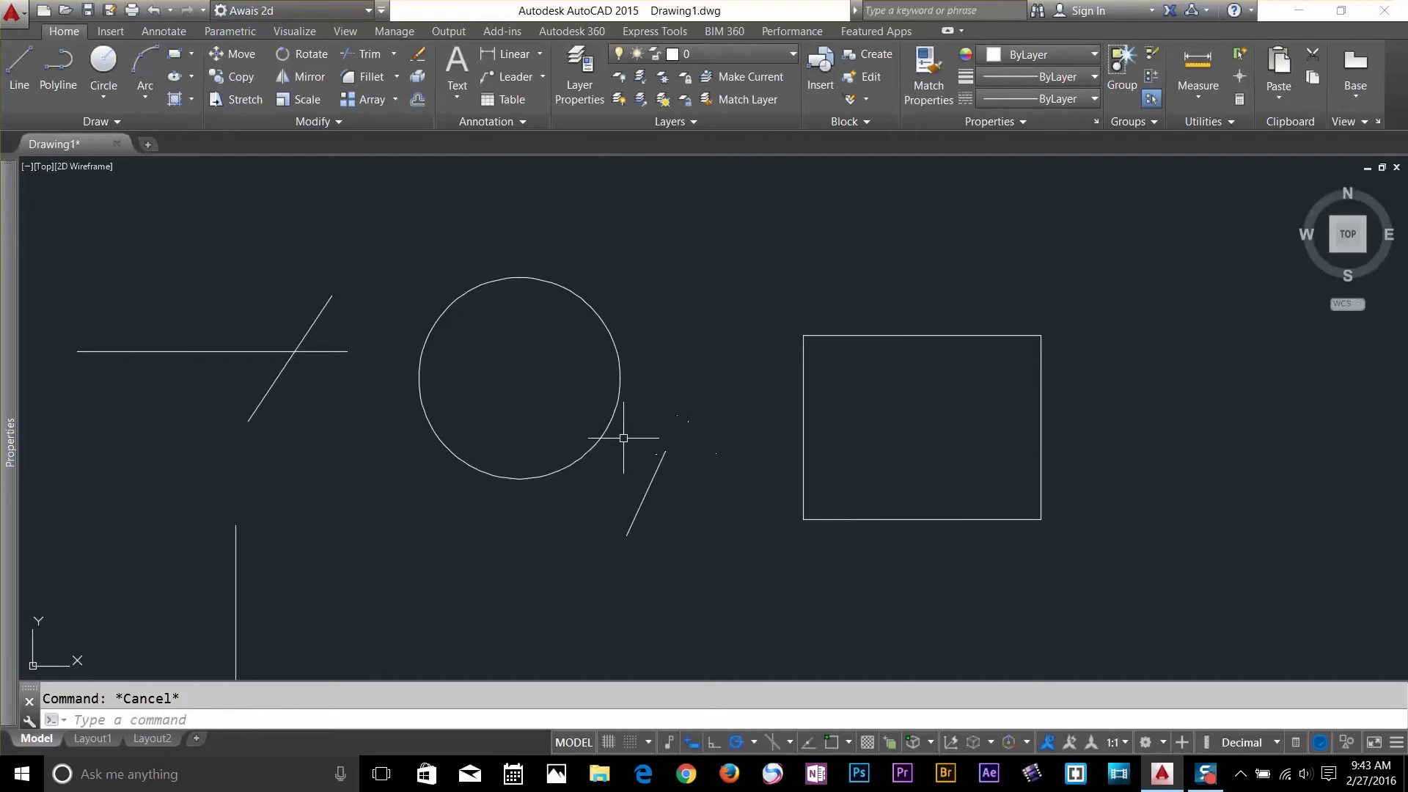
{"action": "type", "text": "l"}
{"action": "key", "text": "Return"}
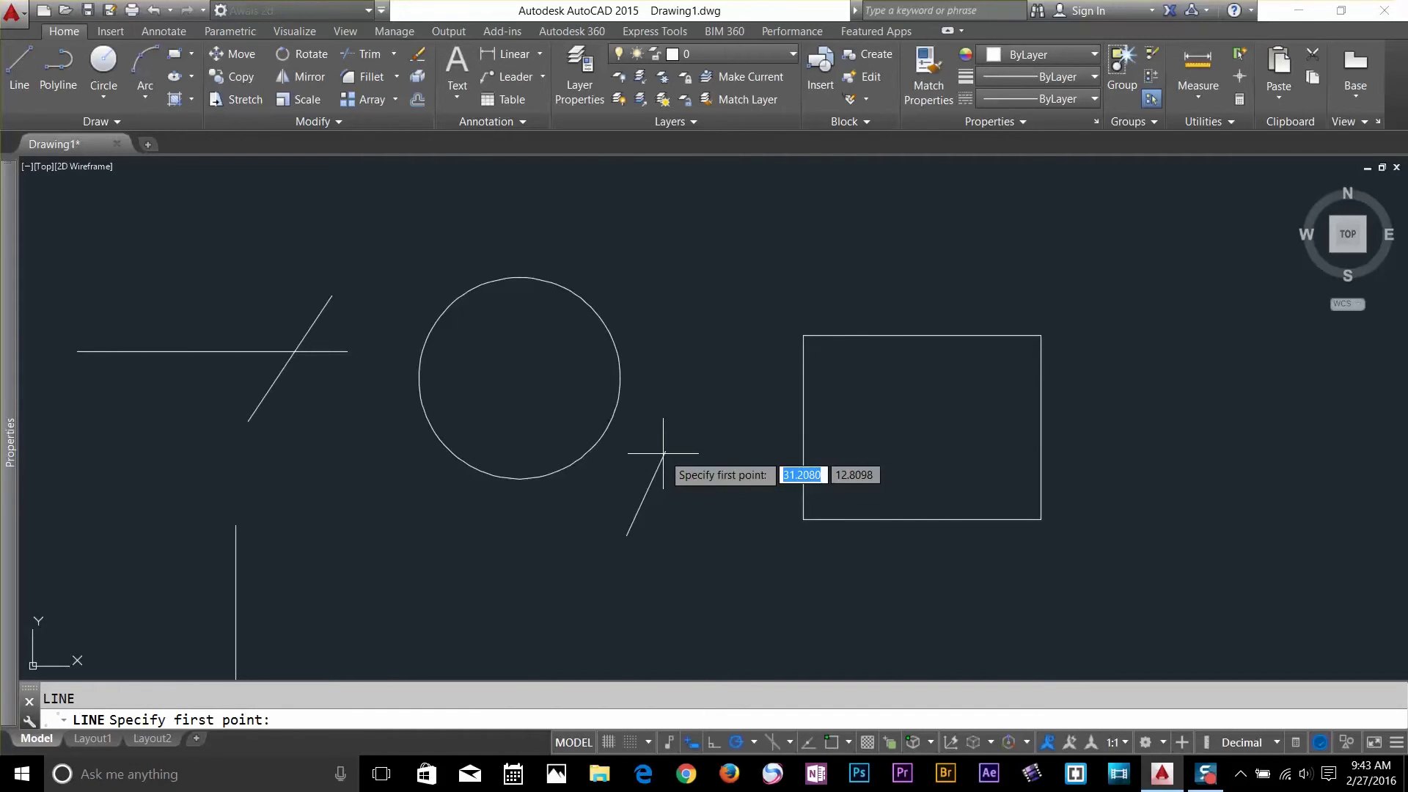
{"action": "right_click", "coordinate": [664, 455], "text": "shift"}
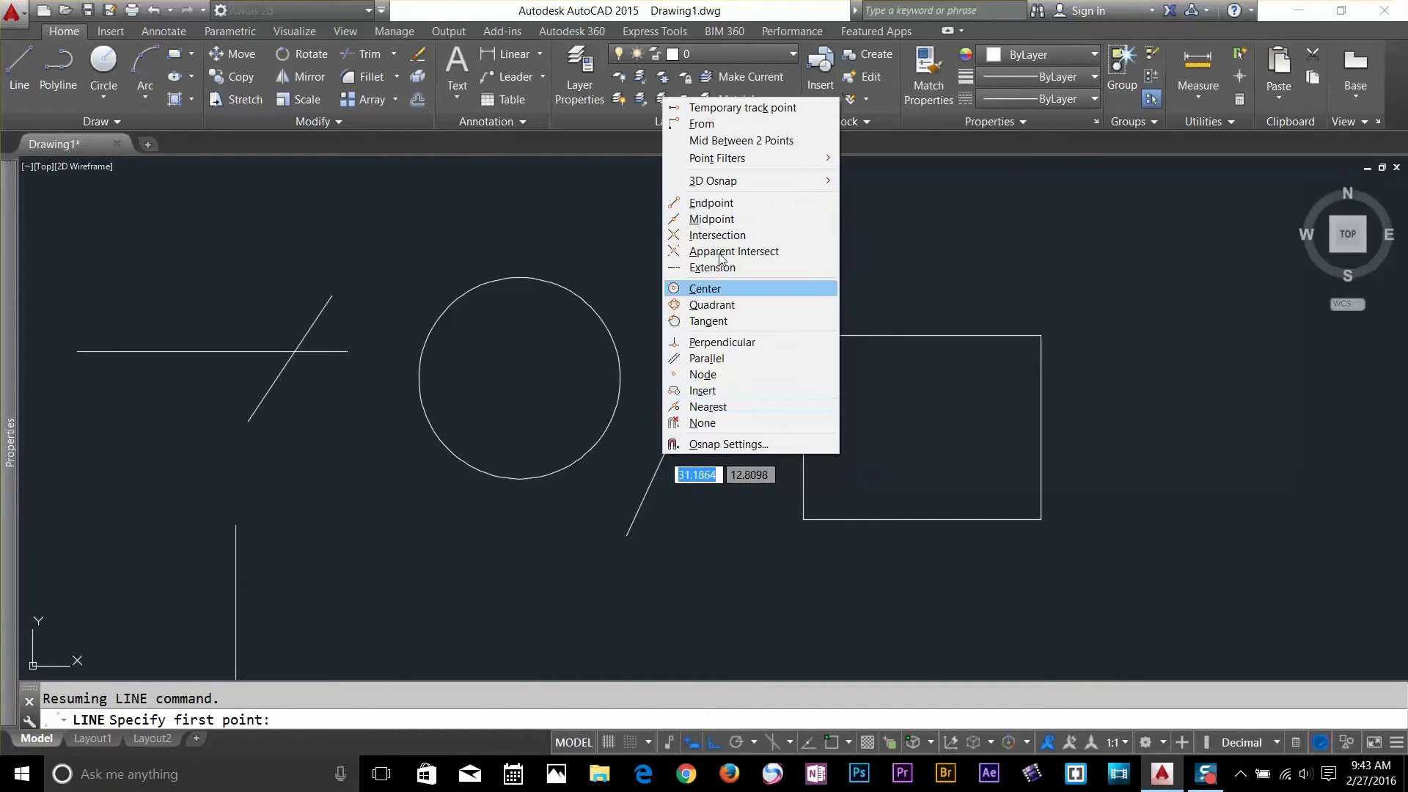
- Draw a line from the slanted line's top endpoint perpendicular to the rectangle's left edge, then delete it
{"action": "left_click", "coordinate": [724, 203]}
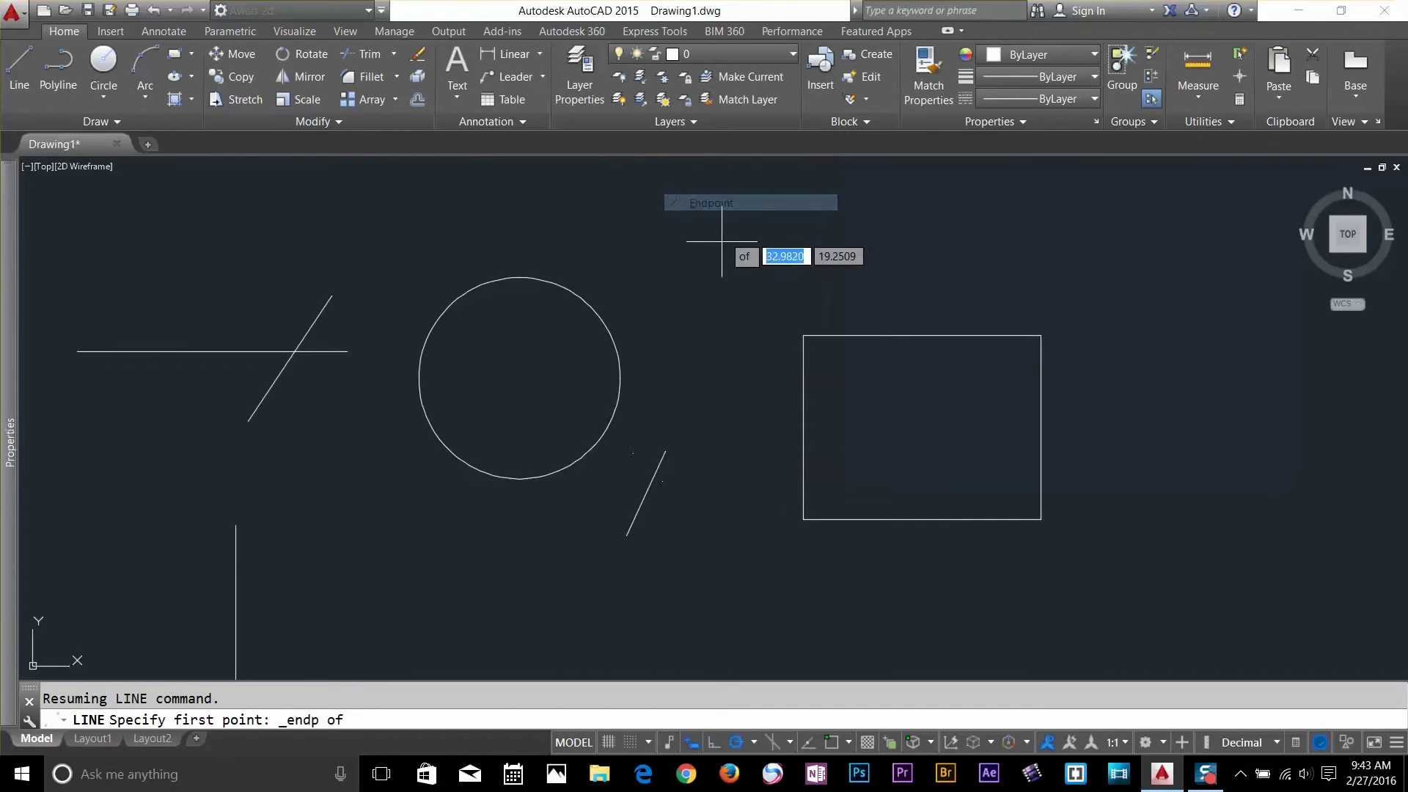
{"action": "left_click", "coordinate": [668, 451]}
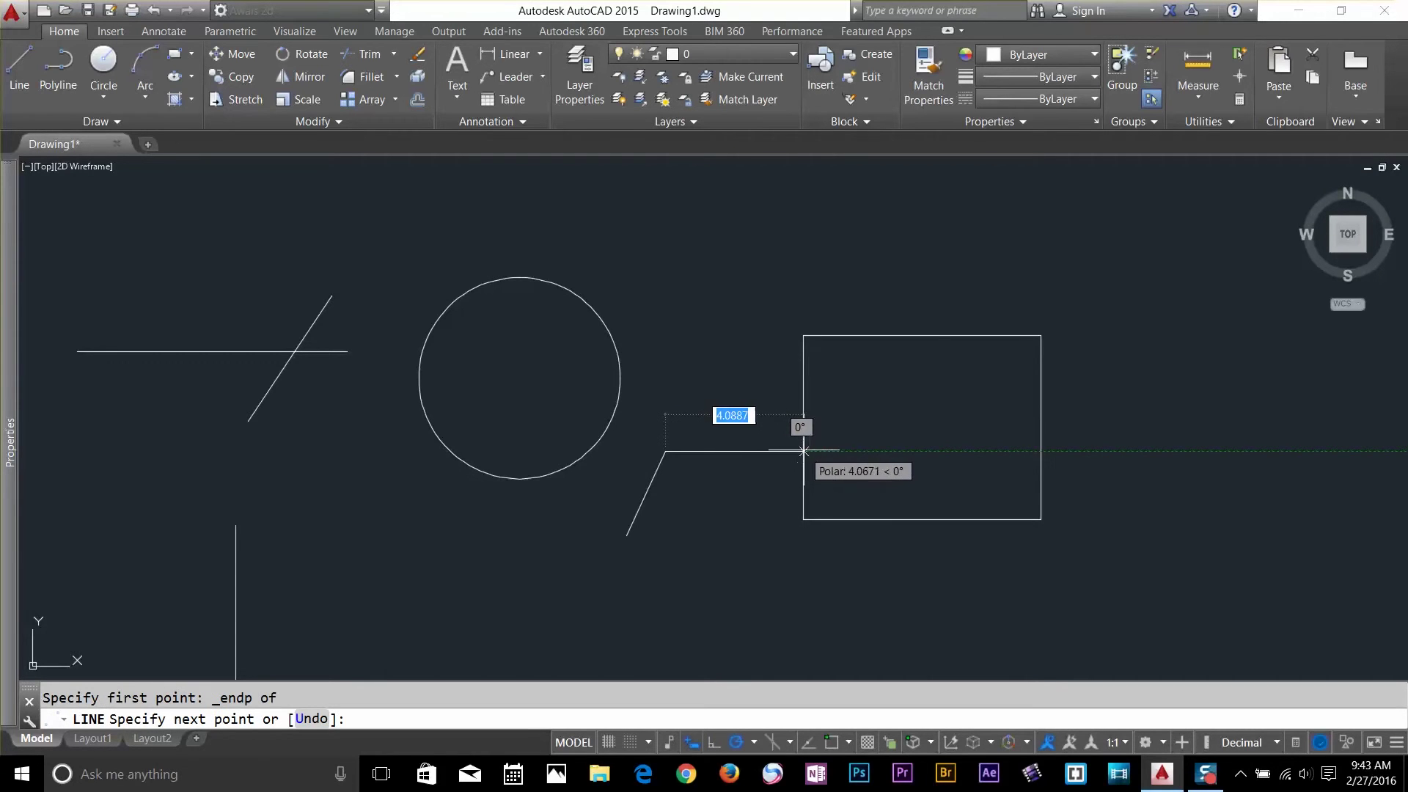
{"action": "right_click", "coordinate": [782, 451], "text": "shift"}
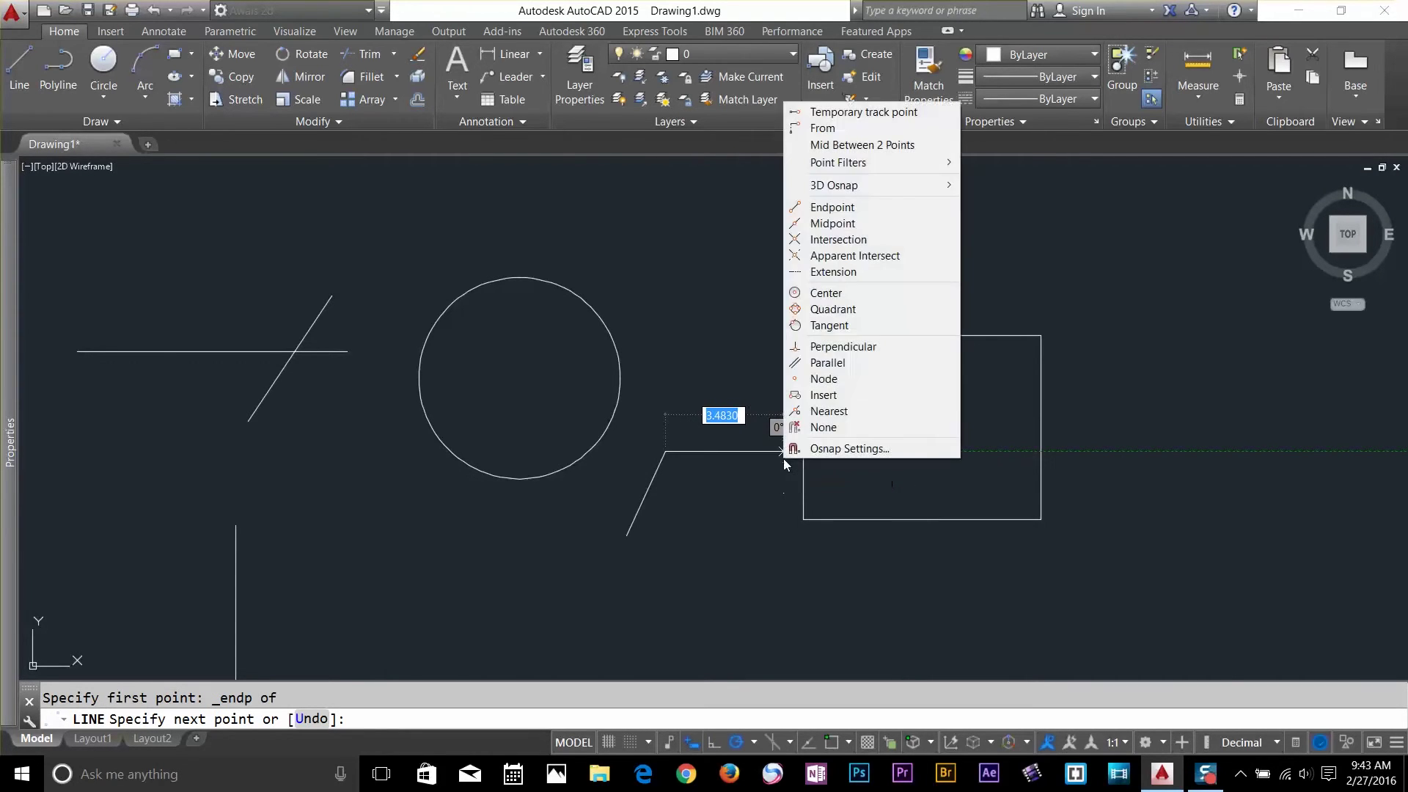
{"action": "left_click", "coordinate": [852, 348]}
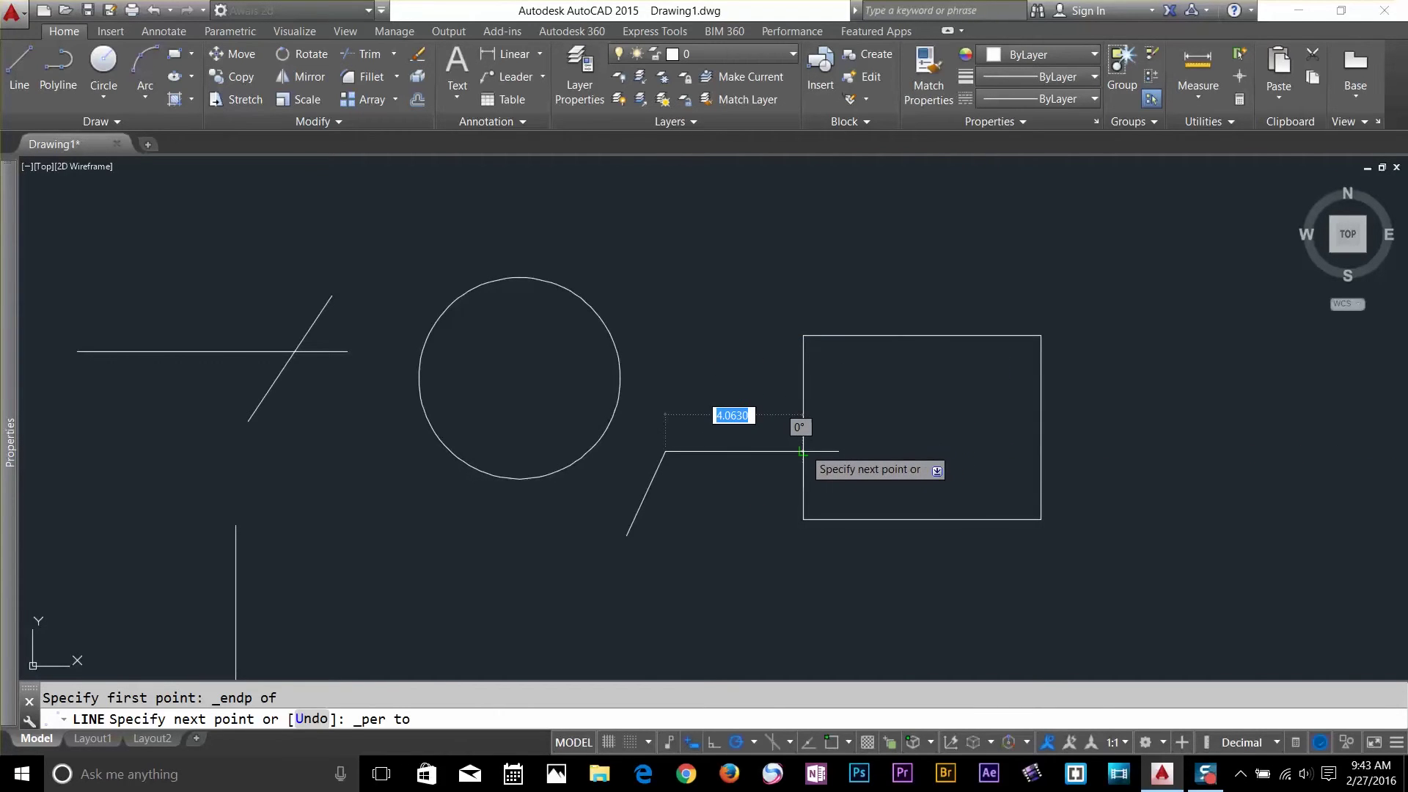
{"action": "left_click", "coordinate": [802, 452]}
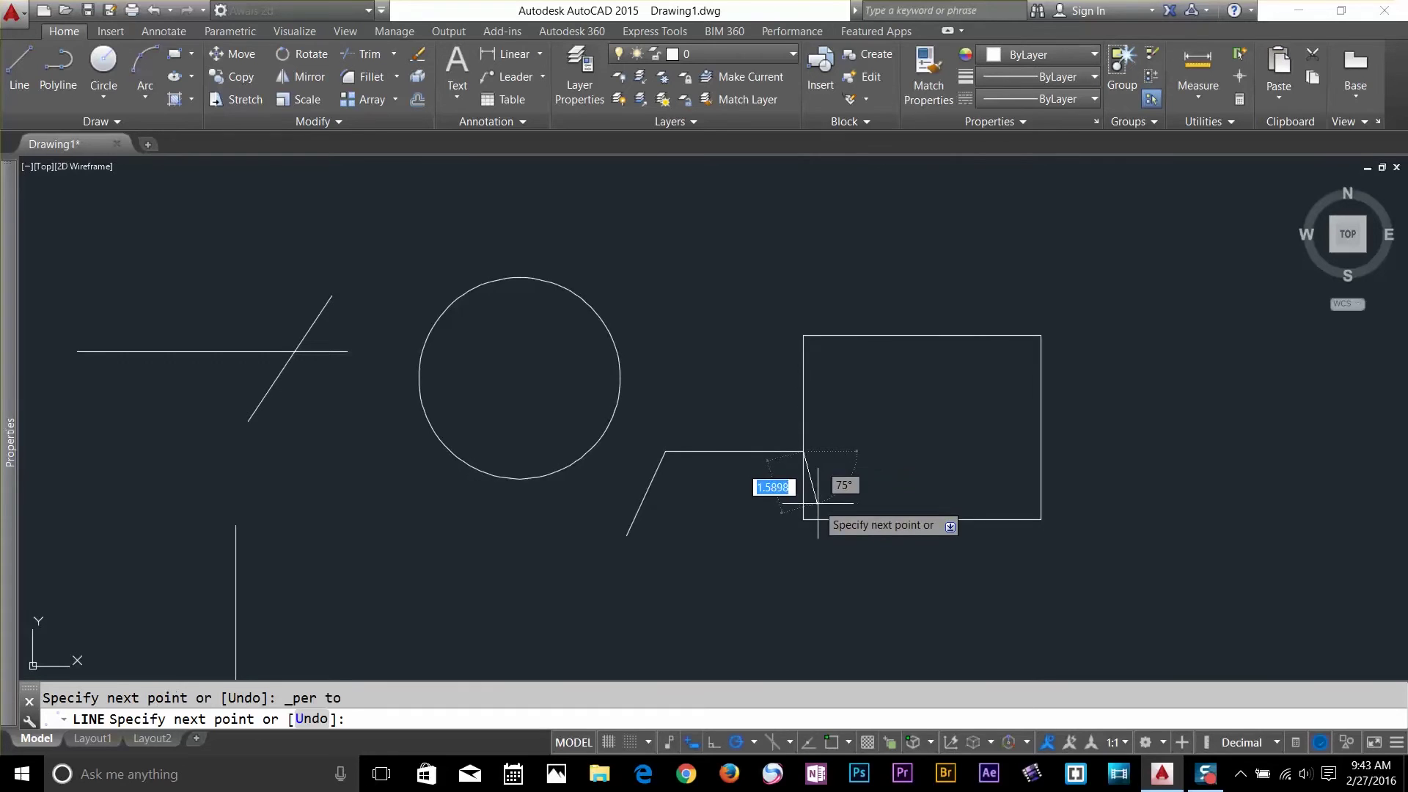
{"action": "key", "text": "Return"}
{"action": "left_click_drag", "start_coordinate": [771, 417], "coordinate": [748, 512]}
{"action": "key", "text": "Delete"}
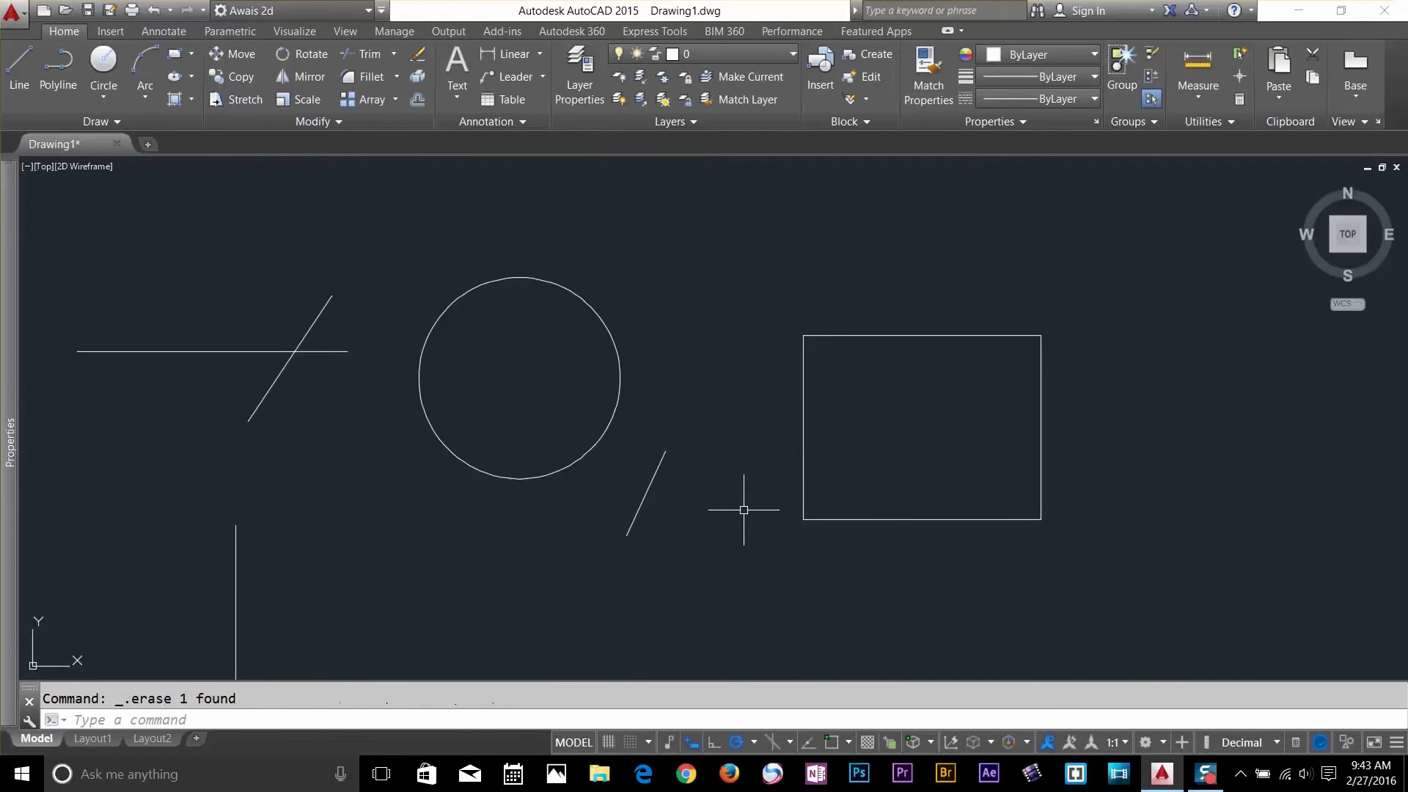
- Bring up and dismiss the object snap settings from the status bar several times
{"action": "right_click", "coordinate": [831, 743]}
{"action": "left_click", "coordinate": [843, 726]}
{"action": "left_click", "coordinate": [881, 600]}
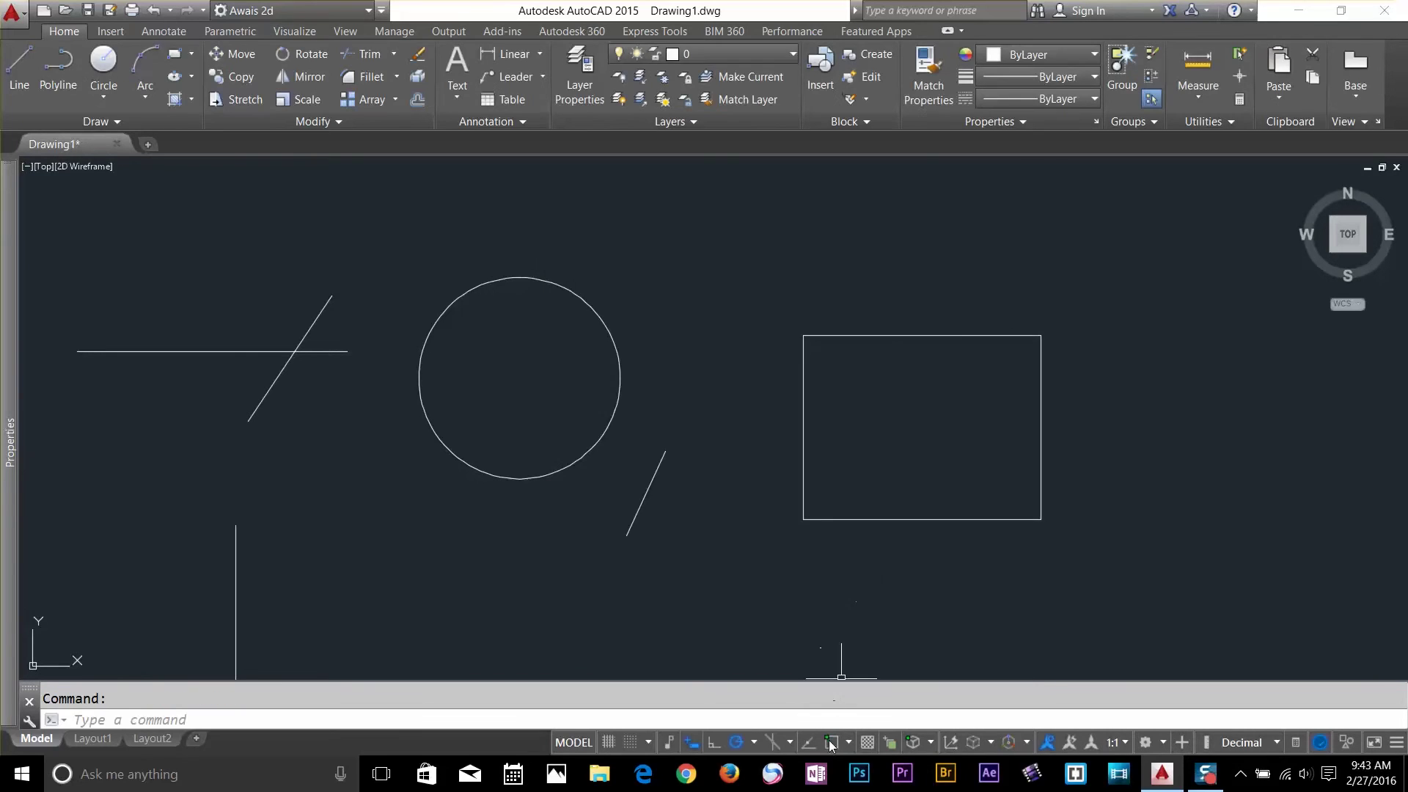
{"action": "right_click", "coordinate": [827, 748]}
{"action": "left_click", "coordinate": [844, 726]}
{"action": "left_click", "coordinate": [882, 600]}
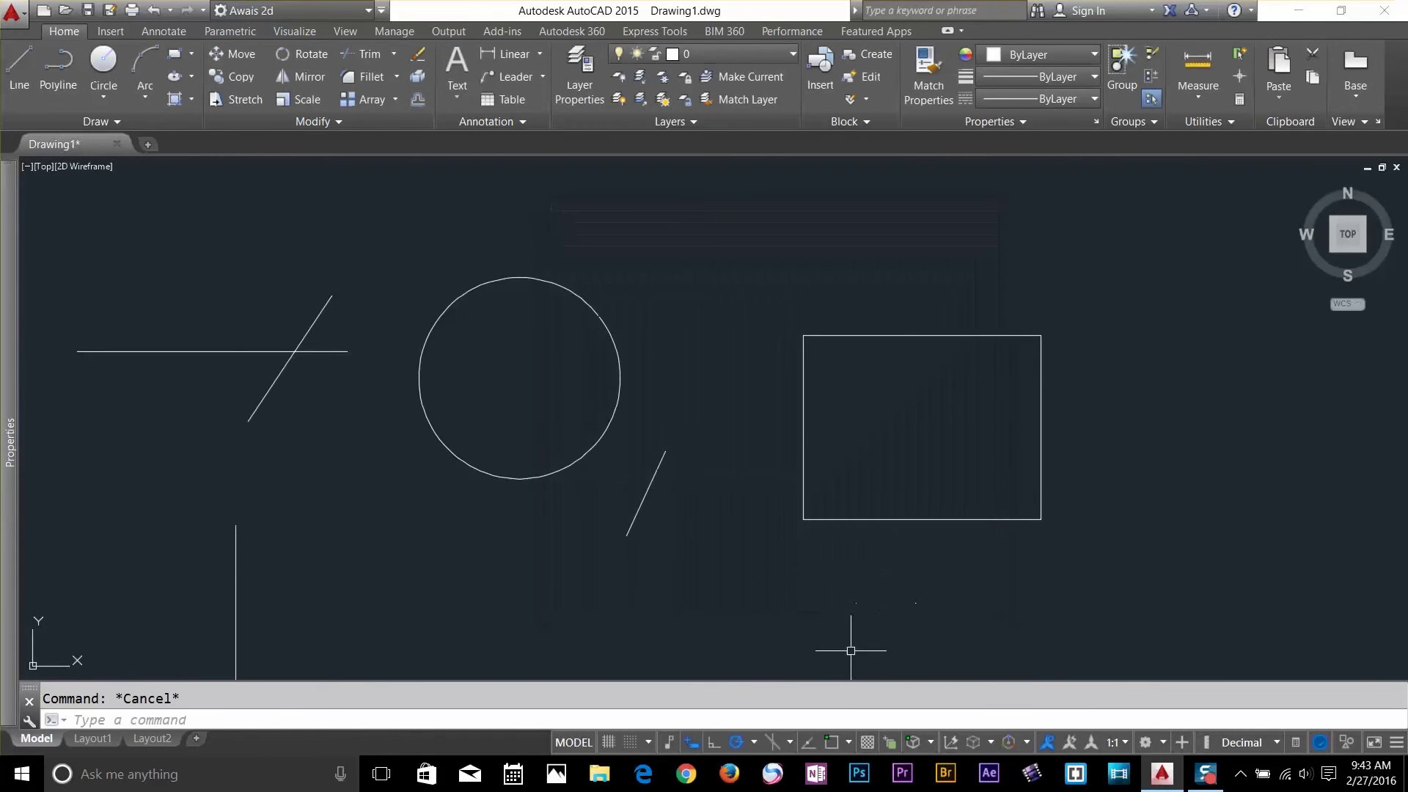
{"action": "right_click", "coordinate": [833, 743]}
{"action": "left_click", "coordinate": [830, 737]}
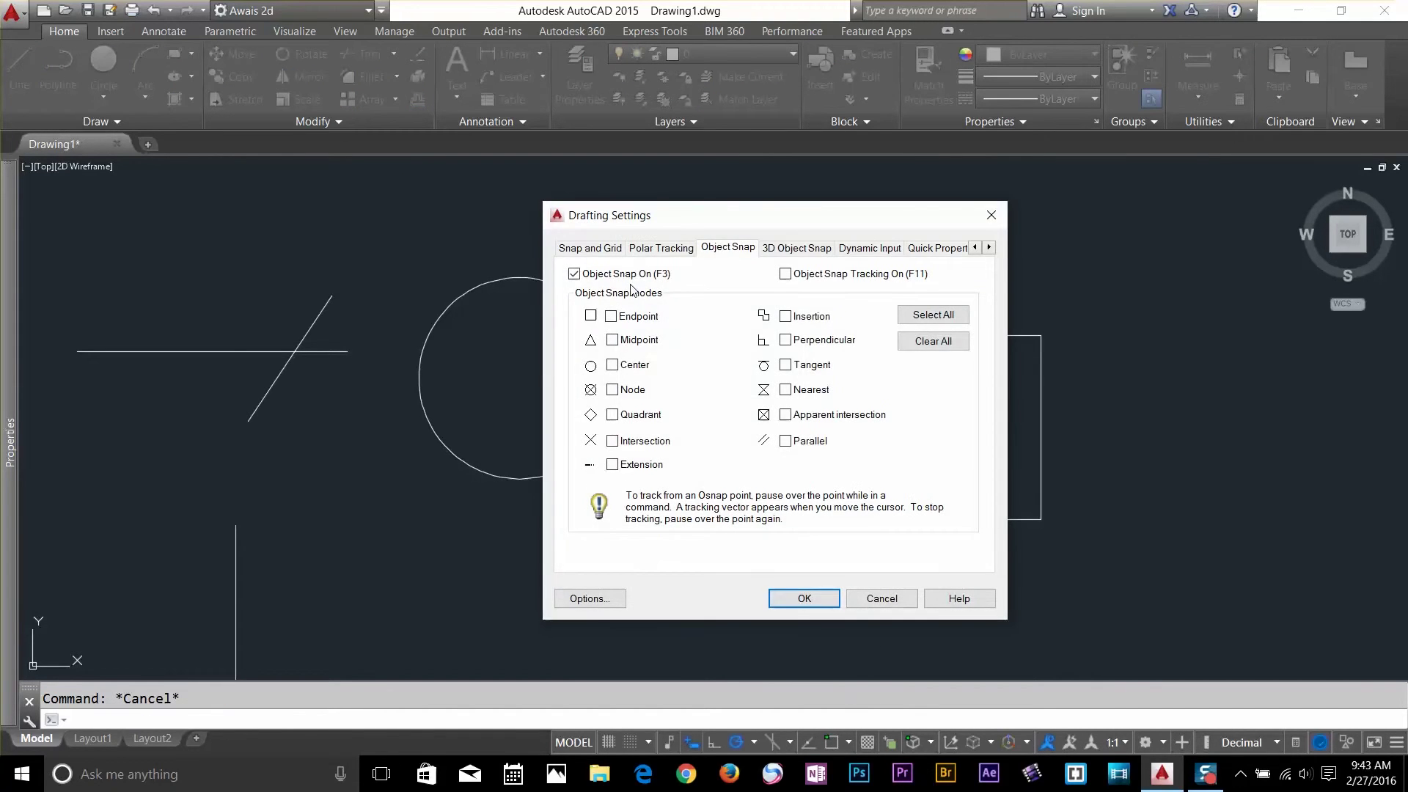
{"action": "left_click", "coordinate": [818, 600]}
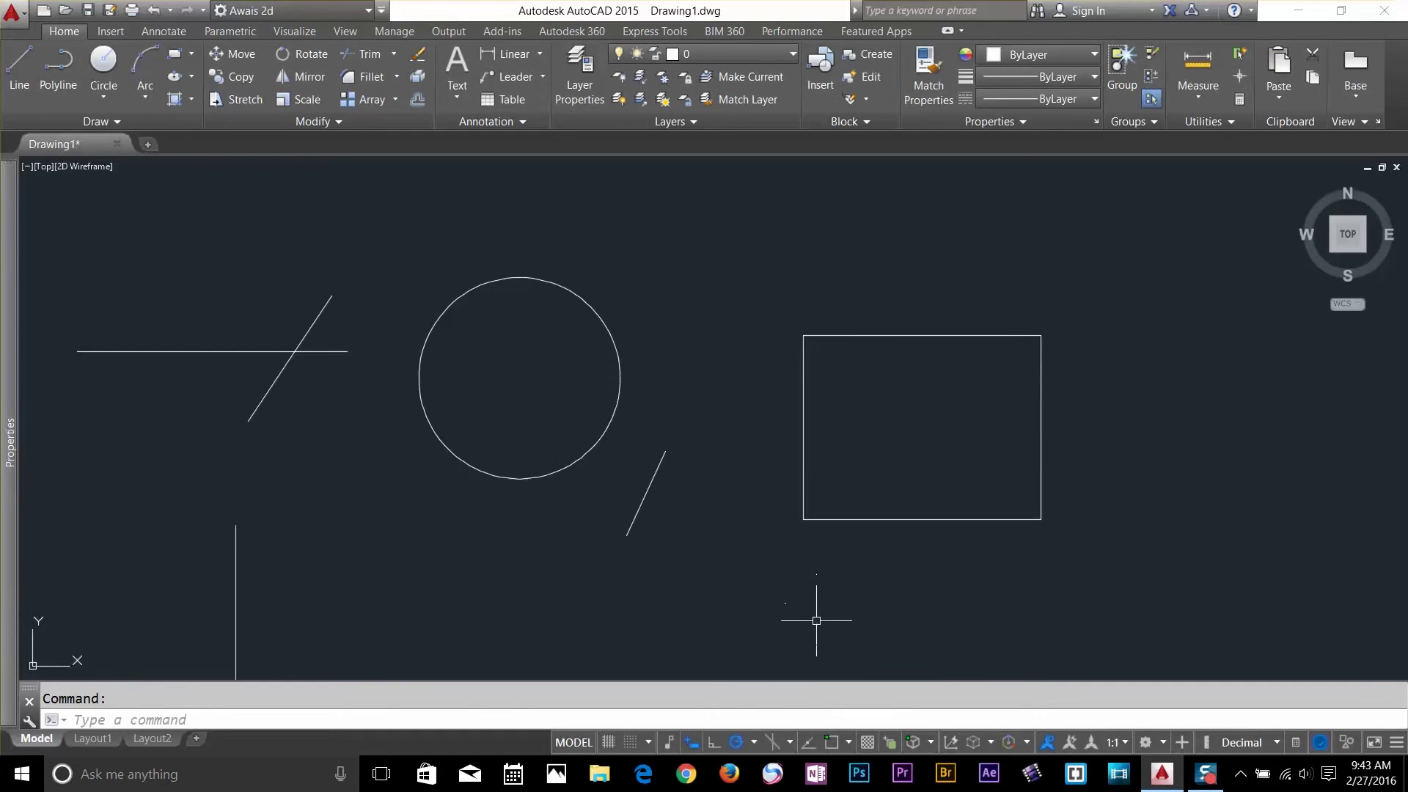
- Check Endpoint, Midpoint, Center and Intersection as running snaps, leaving Node and Quadrant off
{"action": "left_click", "coordinate": [848, 745]}
{"action": "left_click", "coordinate": [903, 430]}
{"action": "left_click", "coordinate": [891, 449]}
{"action": "left_click", "coordinate": [884, 471]}
{"action": "left_click", "coordinate": [878, 492]}
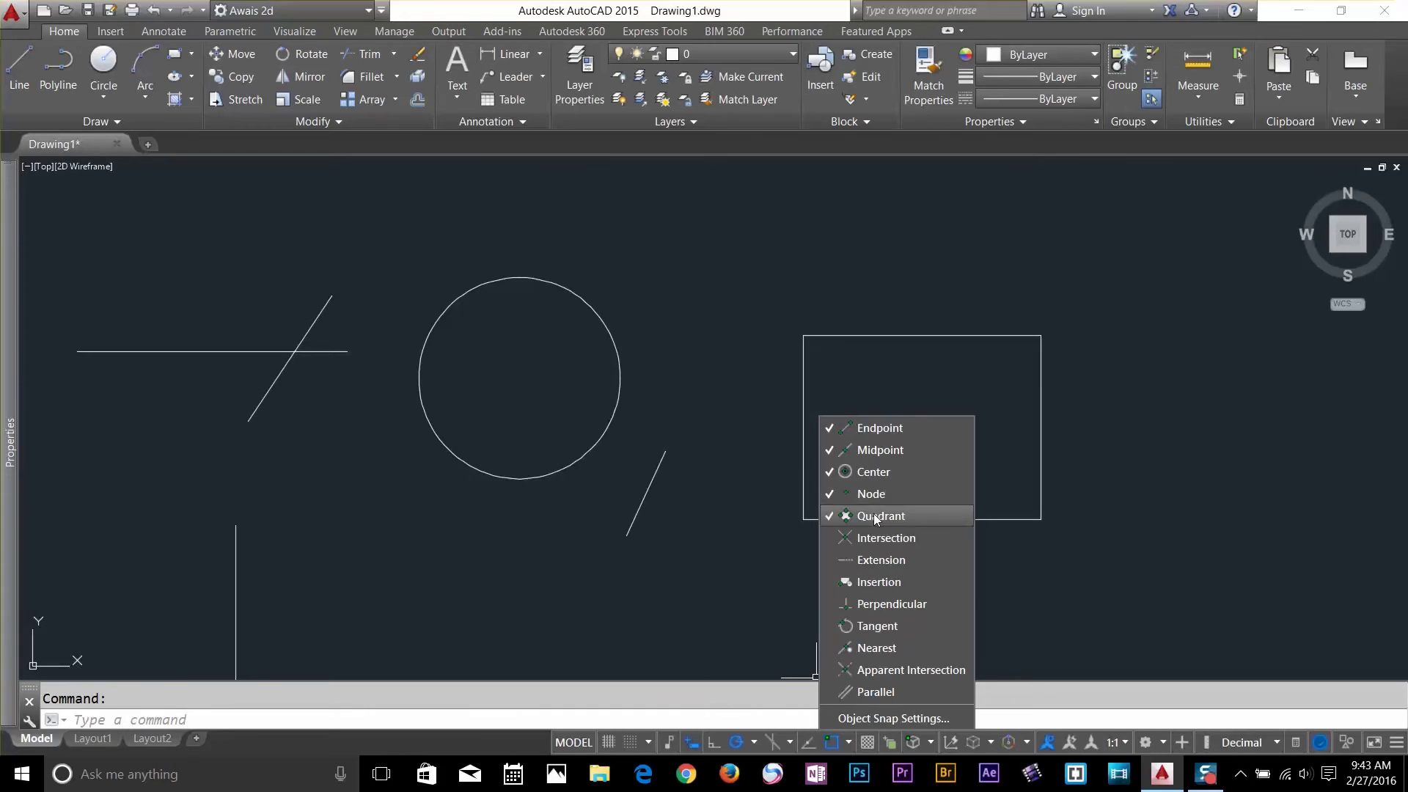
{"action": "left_click", "coordinate": [873, 515]}
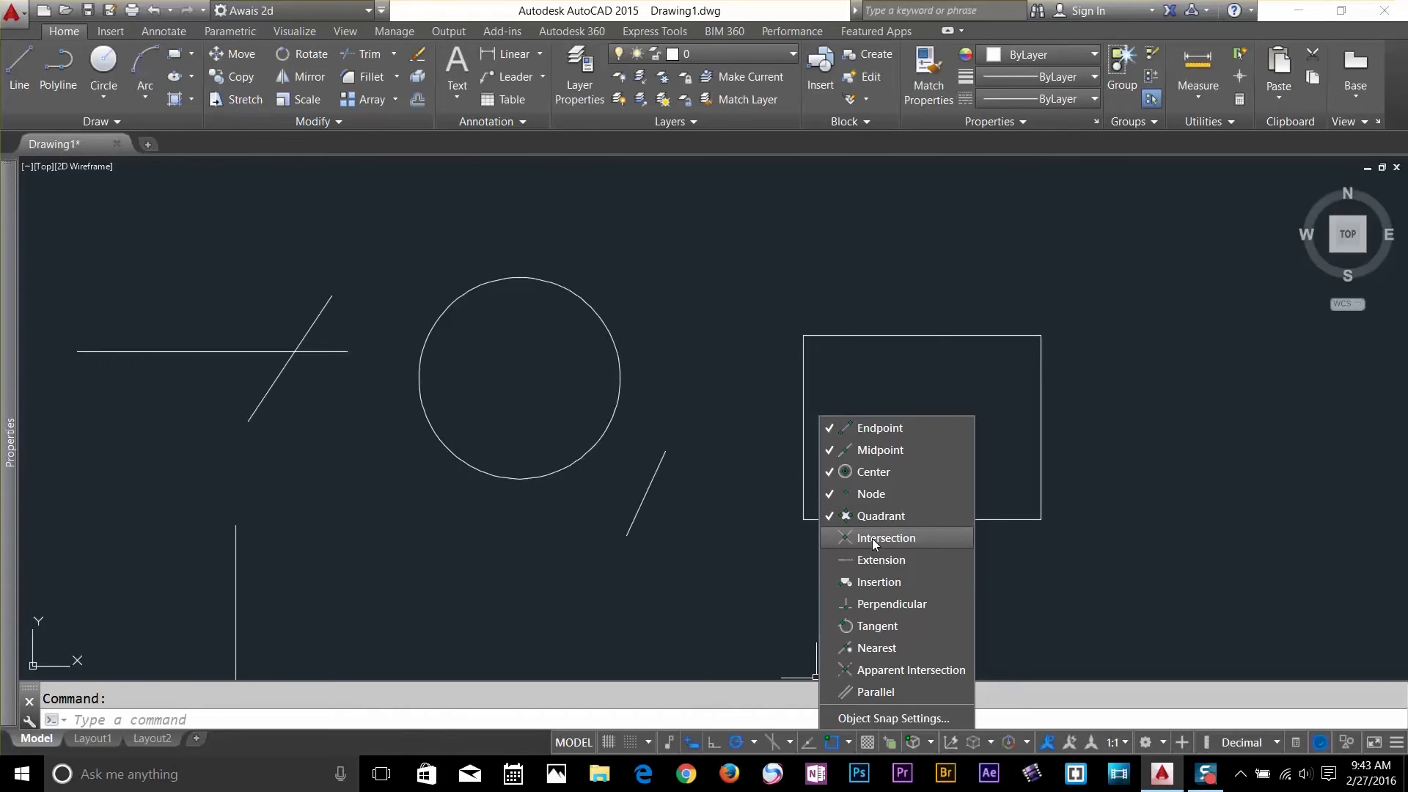
{"action": "left_click", "coordinate": [880, 517]}
{"action": "left_click", "coordinate": [877, 493]}
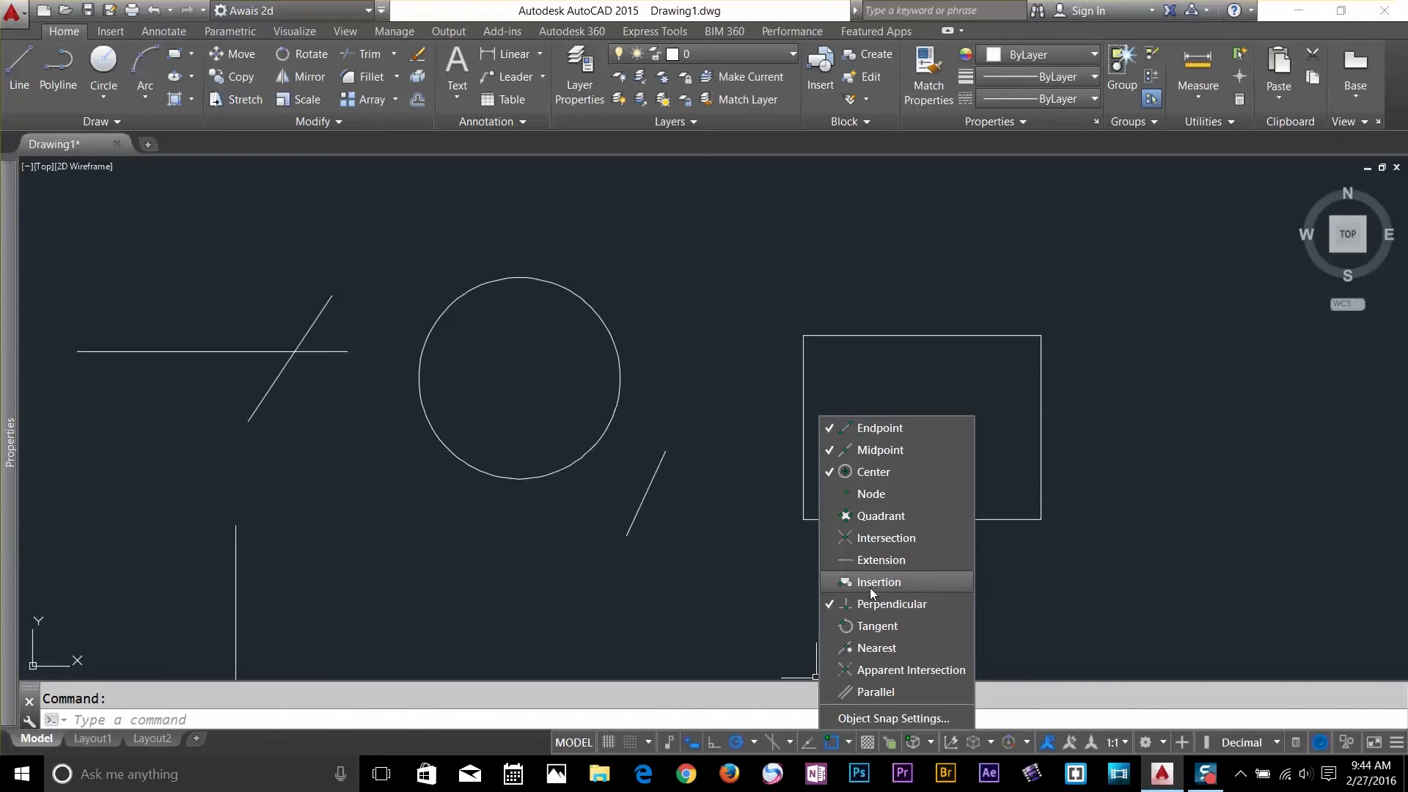
{"action": "left_click", "coordinate": [869, 541]}
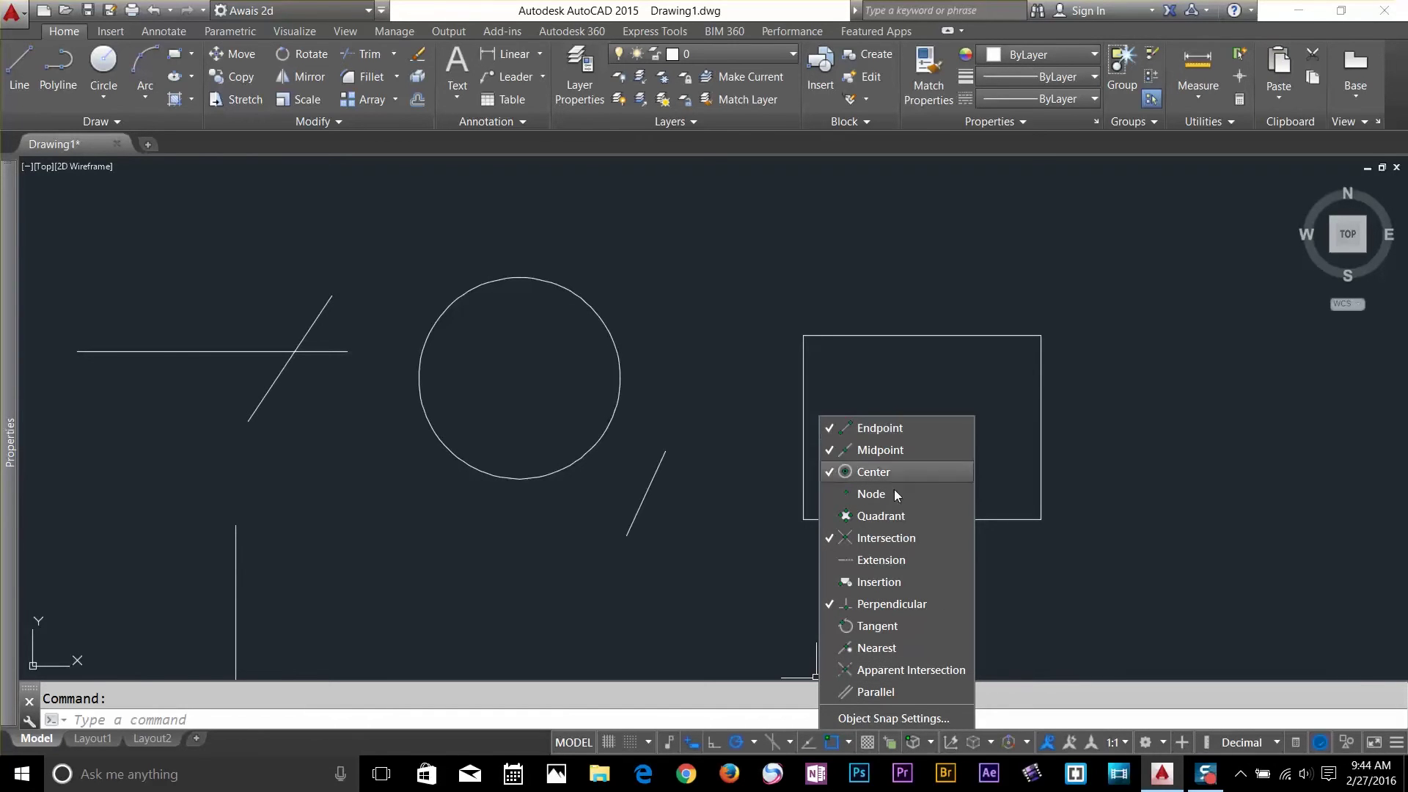
{"action": "left_click", "coordinate": [861, 720]}
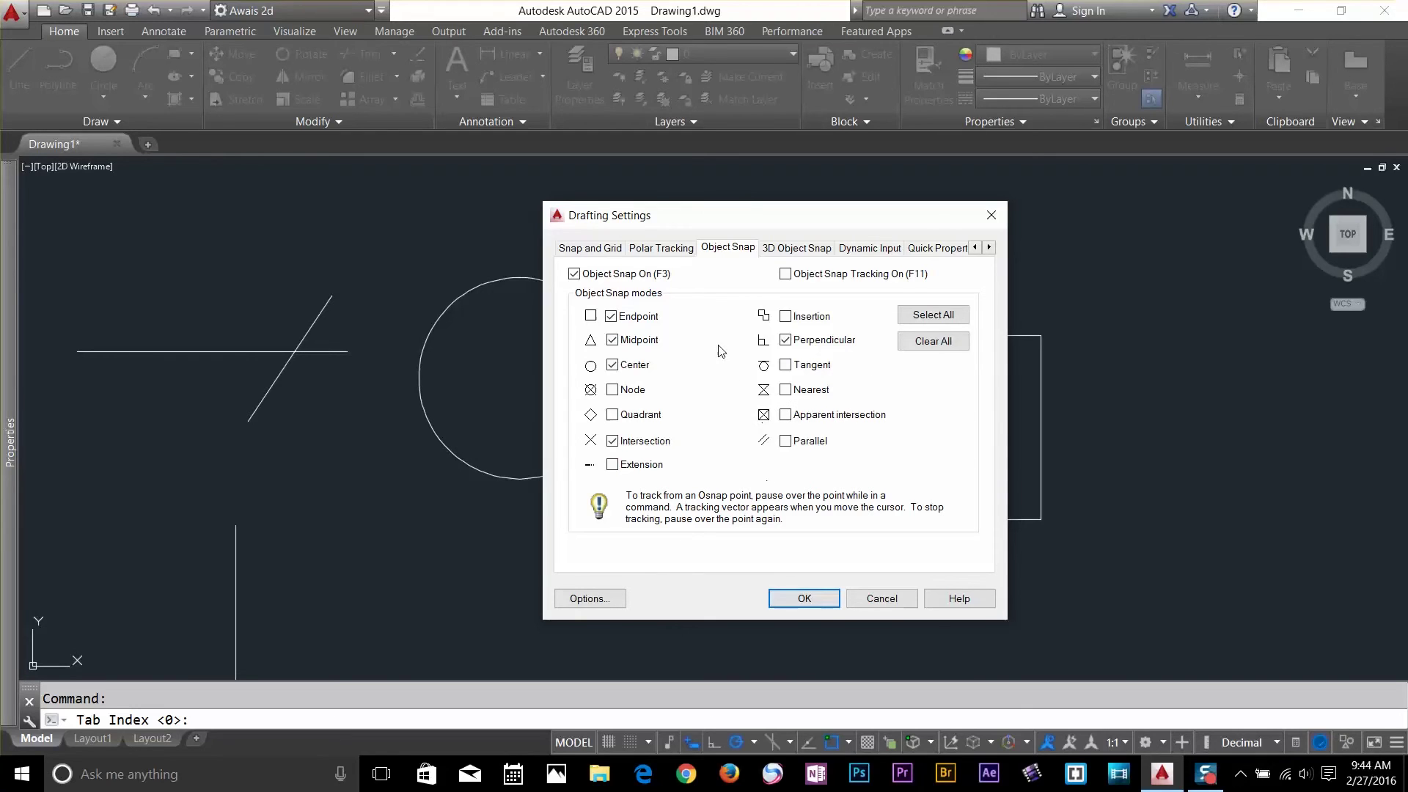
- Move Drafting Settings aside, close it unchanged, and show the object snap mode list
{"action": "left_click_drag", "start_coordinate": [731, 222], "coordinate": [657, 224]}
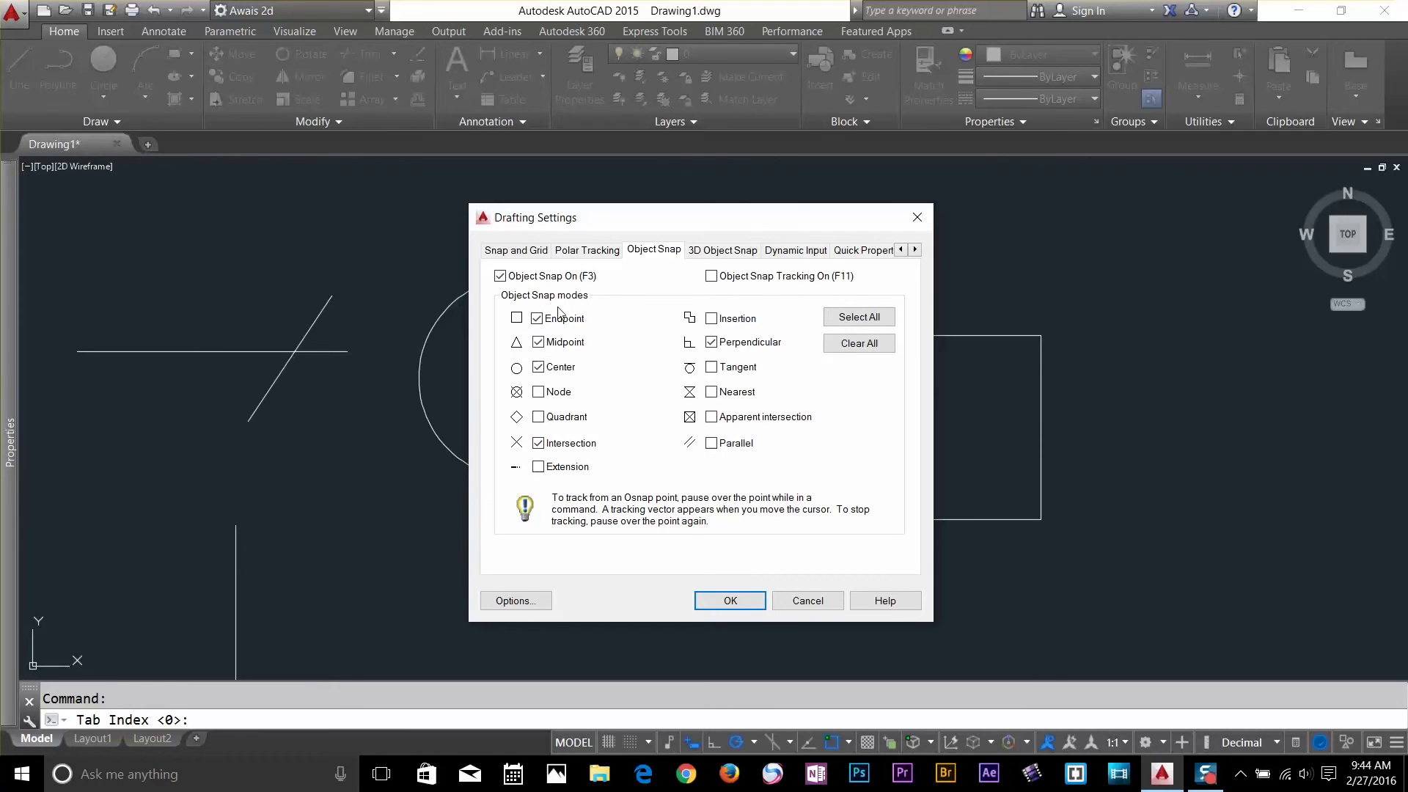
{"action": "left_click", "coordinate": [818, 600]}
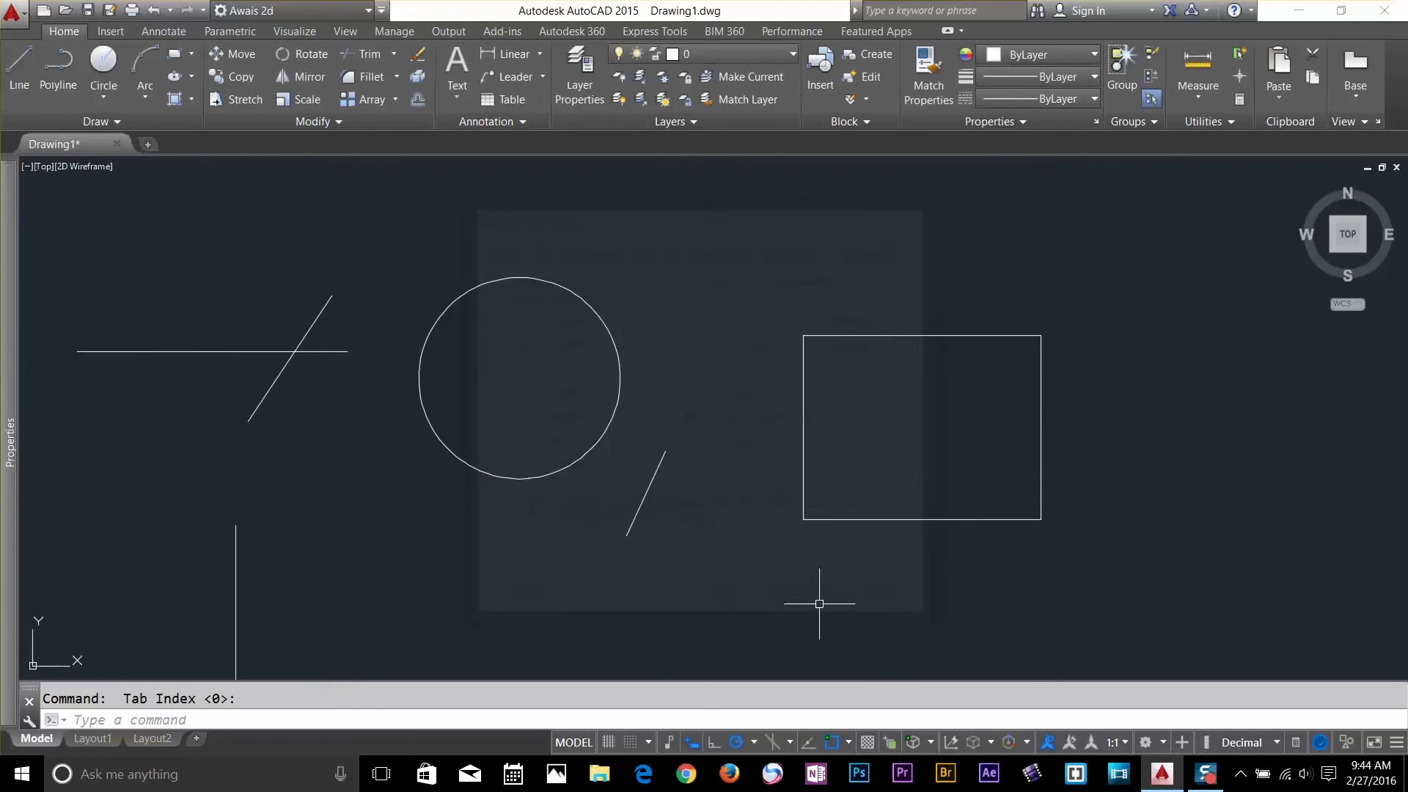
{"action": "left_click", "coordinate": [850, 741]}
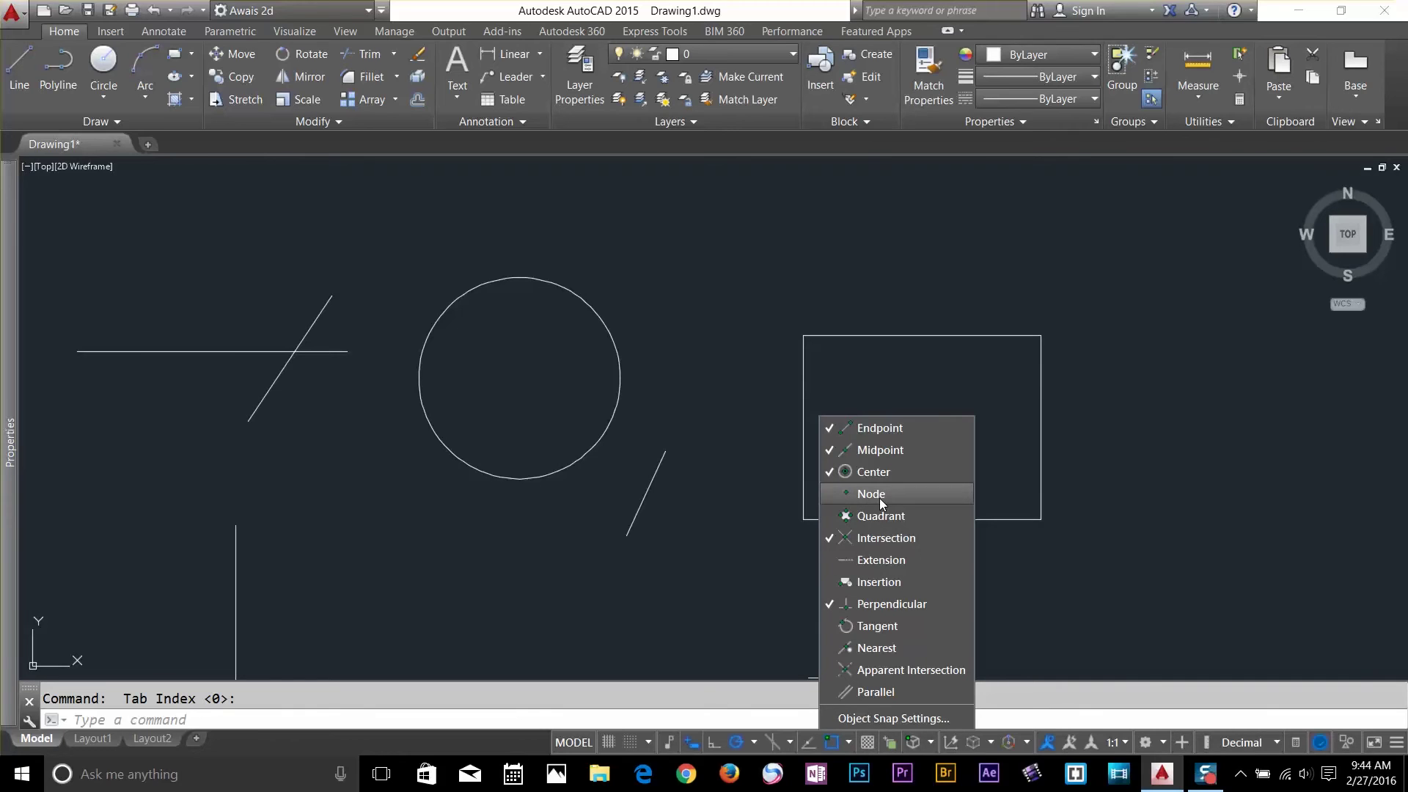
- Turn on the sds layer from the Layers list
{"action": "key", "text": "Escape"}
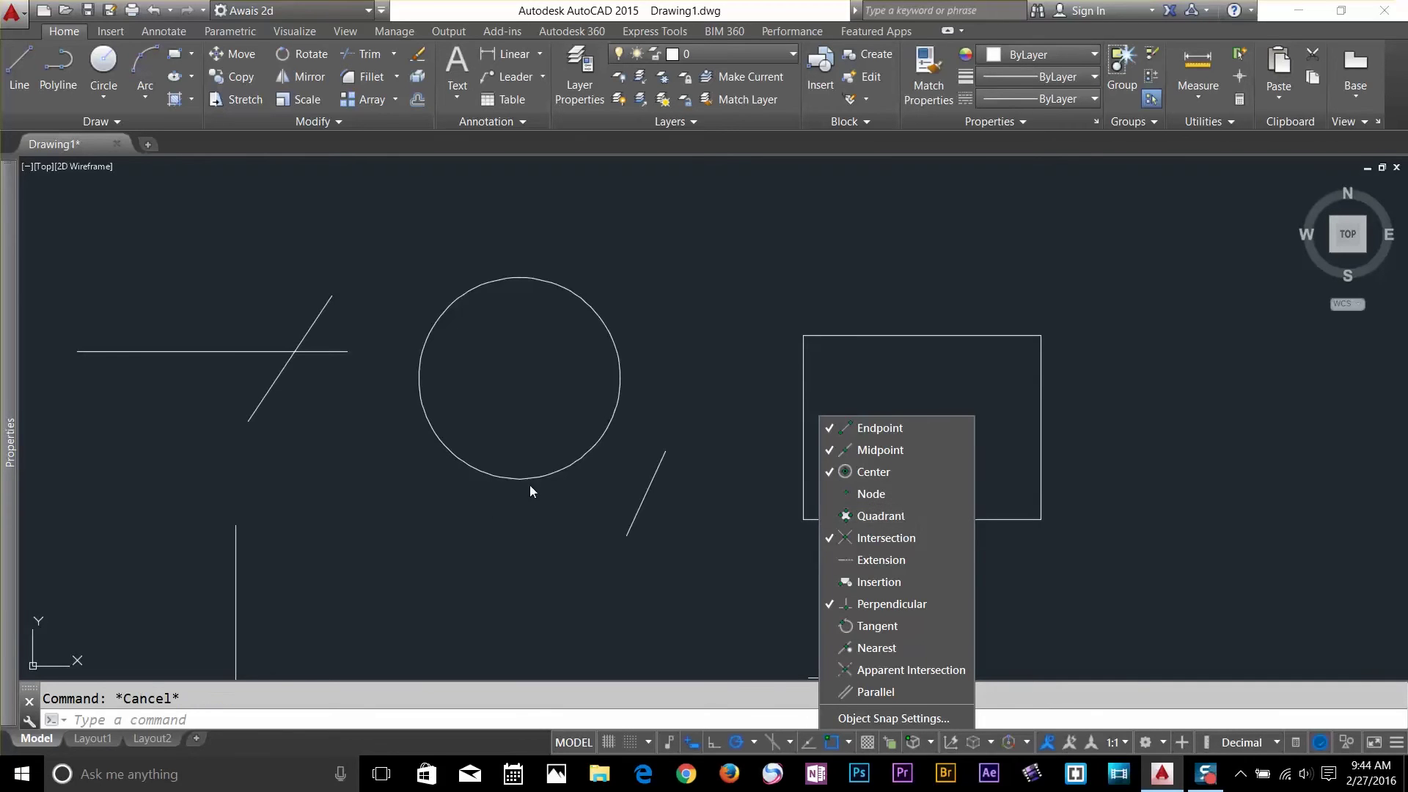
{"action": "left_click", "coordinate": [530, 482]}
{"action": "mouse_move", "coordinate": [560, 503]}
{"action": "middle_mouse_down"}
{"action": "mouse_move", "coordinate": [797, 234]}
{"action": "mouse_move", "coordinate": [778, 283]}
{"action": "middle_mouse_up"}
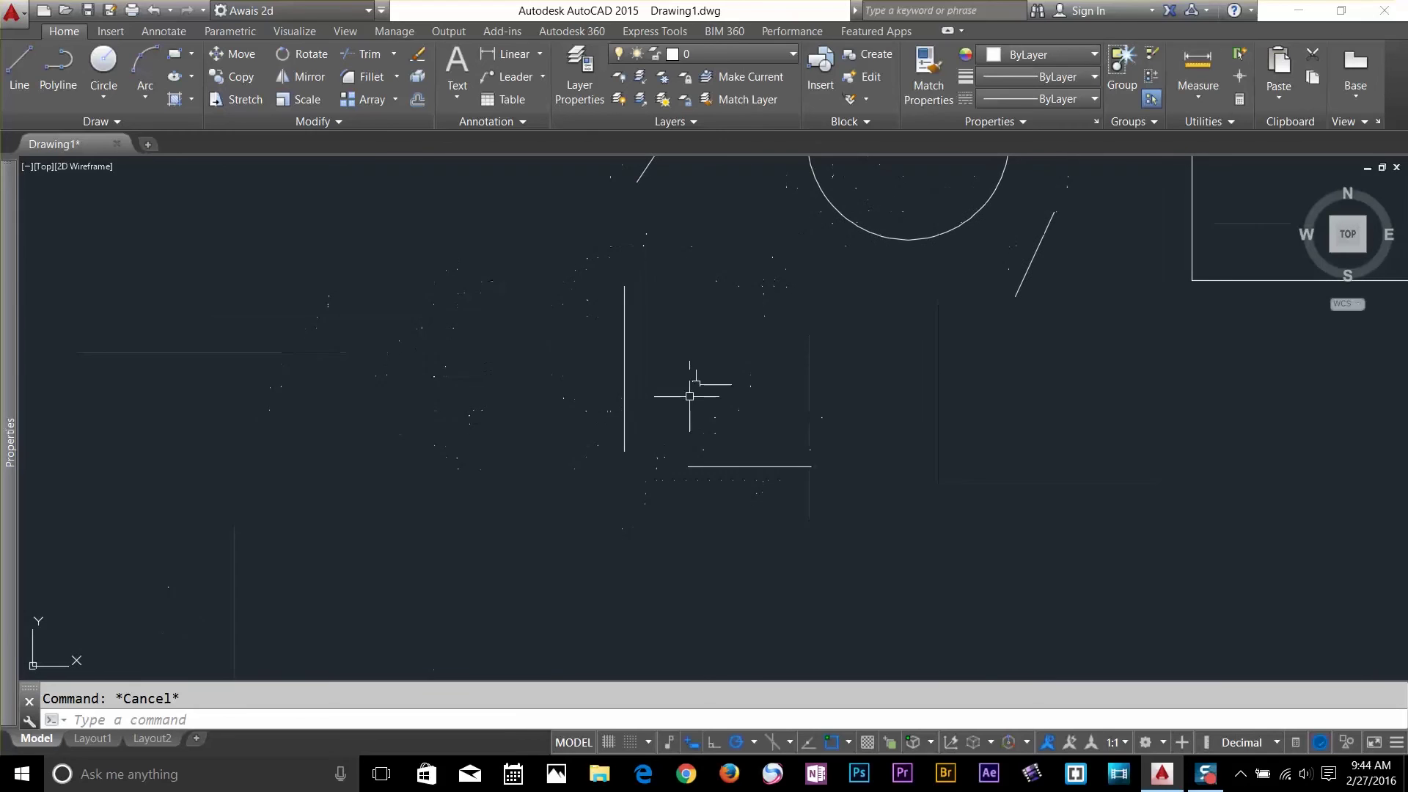
{"action": "left_click", "coordinate": [767, 56]}
{"action": "left_click", "coordinate": [622, 97]}
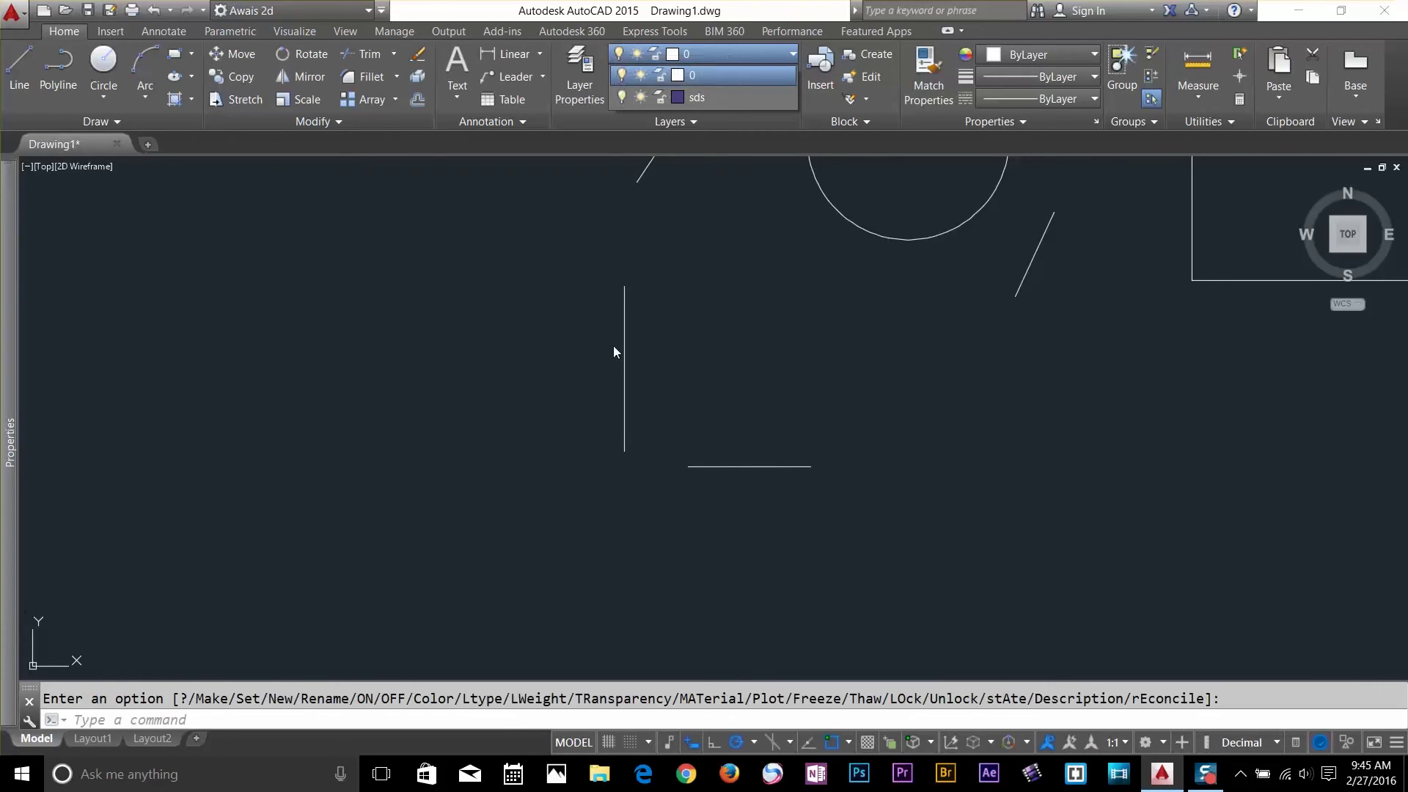
{"action": "left_click", "coordinate": [645, 507]}
{"action": "scroll", "coordinate": [650, 503], "scroll_direction": "up", "scroll_amount": 4}
{"action": "key", "text": "Escape"}
- Set the point style to circle-with-X using DDPTYPE
{"action": "type", "text": "DDPTYPE"}
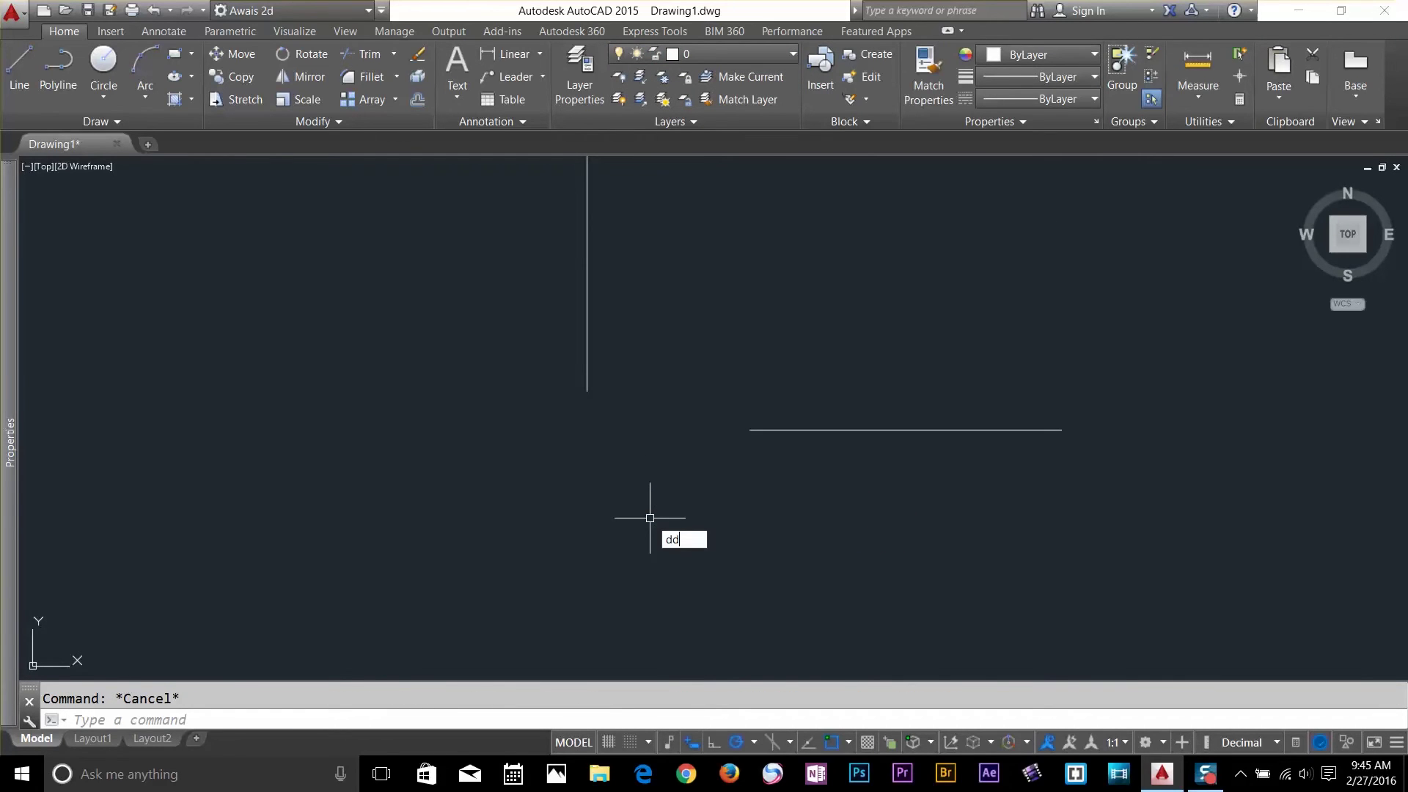
{"action": "key", "text": "Return"}
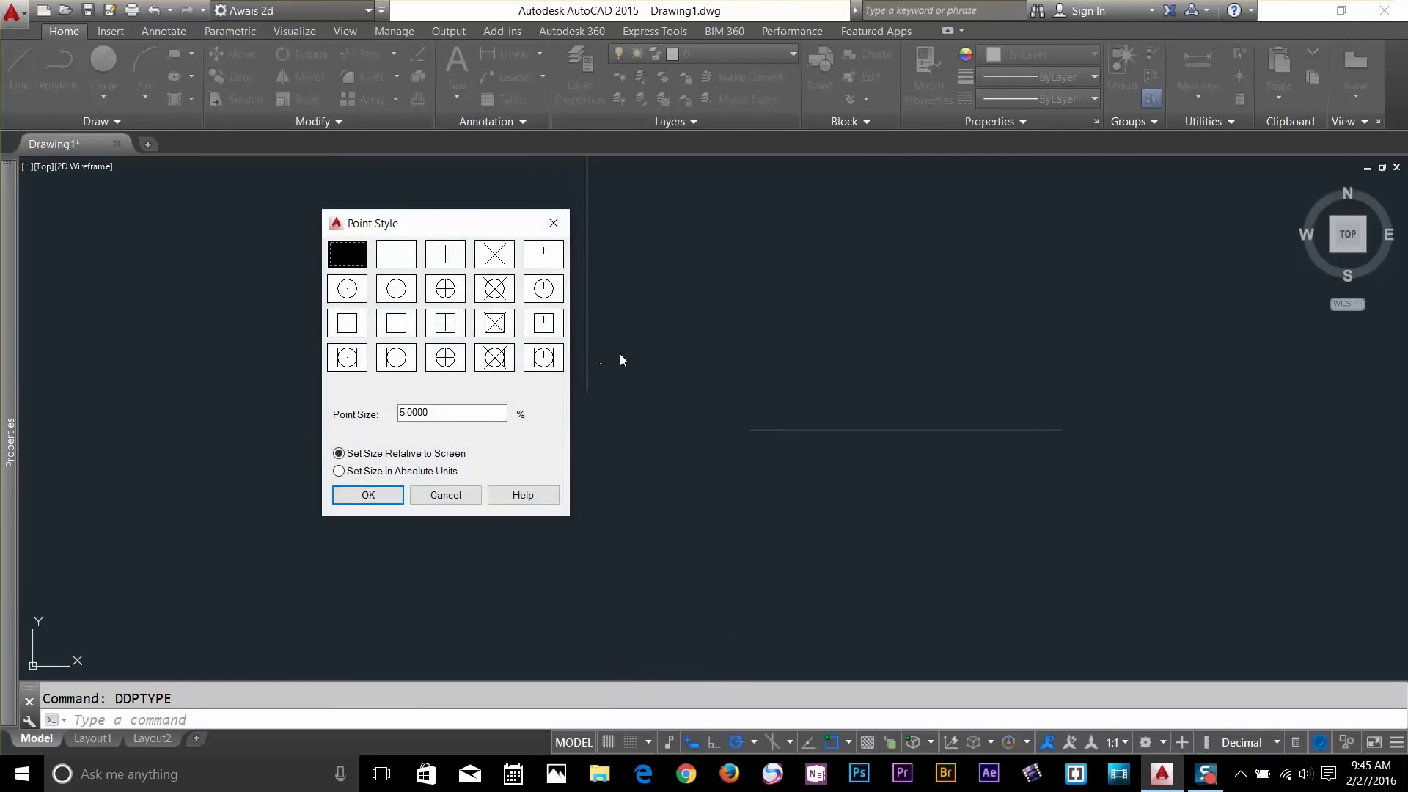
{"action": "left_click_drag", "start_coordinate": [486, 223], "coordinate": [437, 262]}
{"action": "left_click", "coordinate": [445, 326]}
{"action": "left_click", "coordinate": [319, 534]}
{"action": "scroll", "coordinate": [591, 411], "scroll_direction": "up", "scroll_amount": 3}
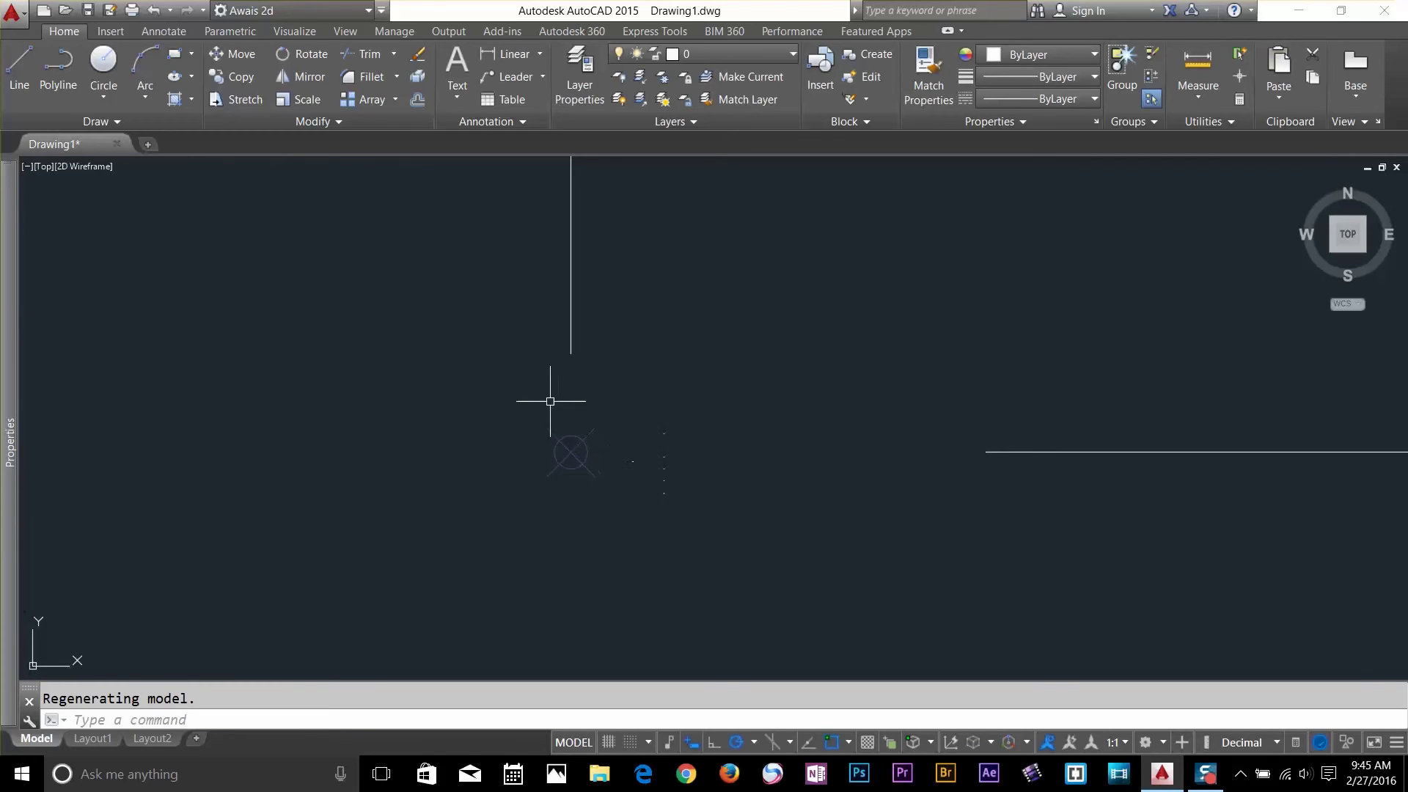
{"action": "left_click", "coordinate": [21, 70]}
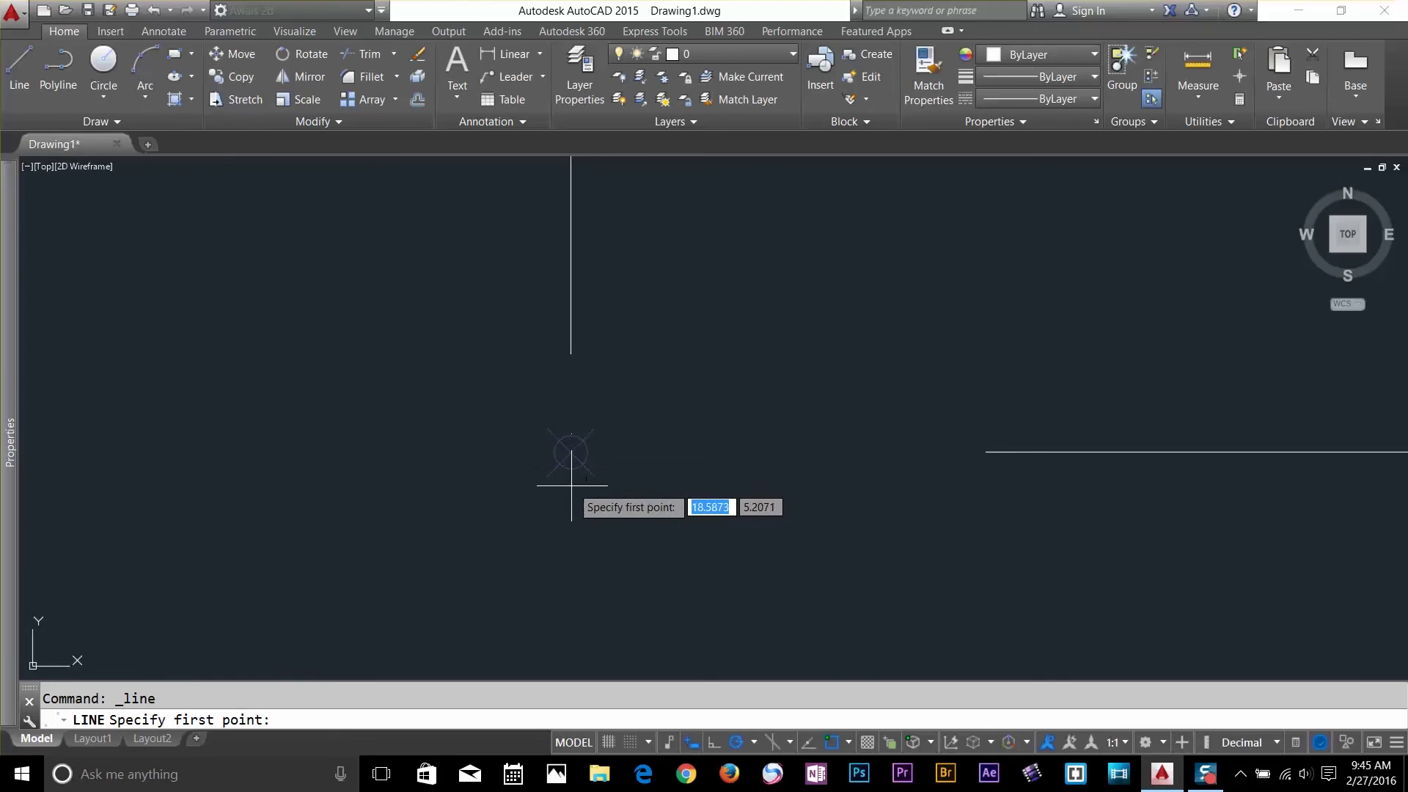
{"action": "left_click", "coordinate": [848, 743]}
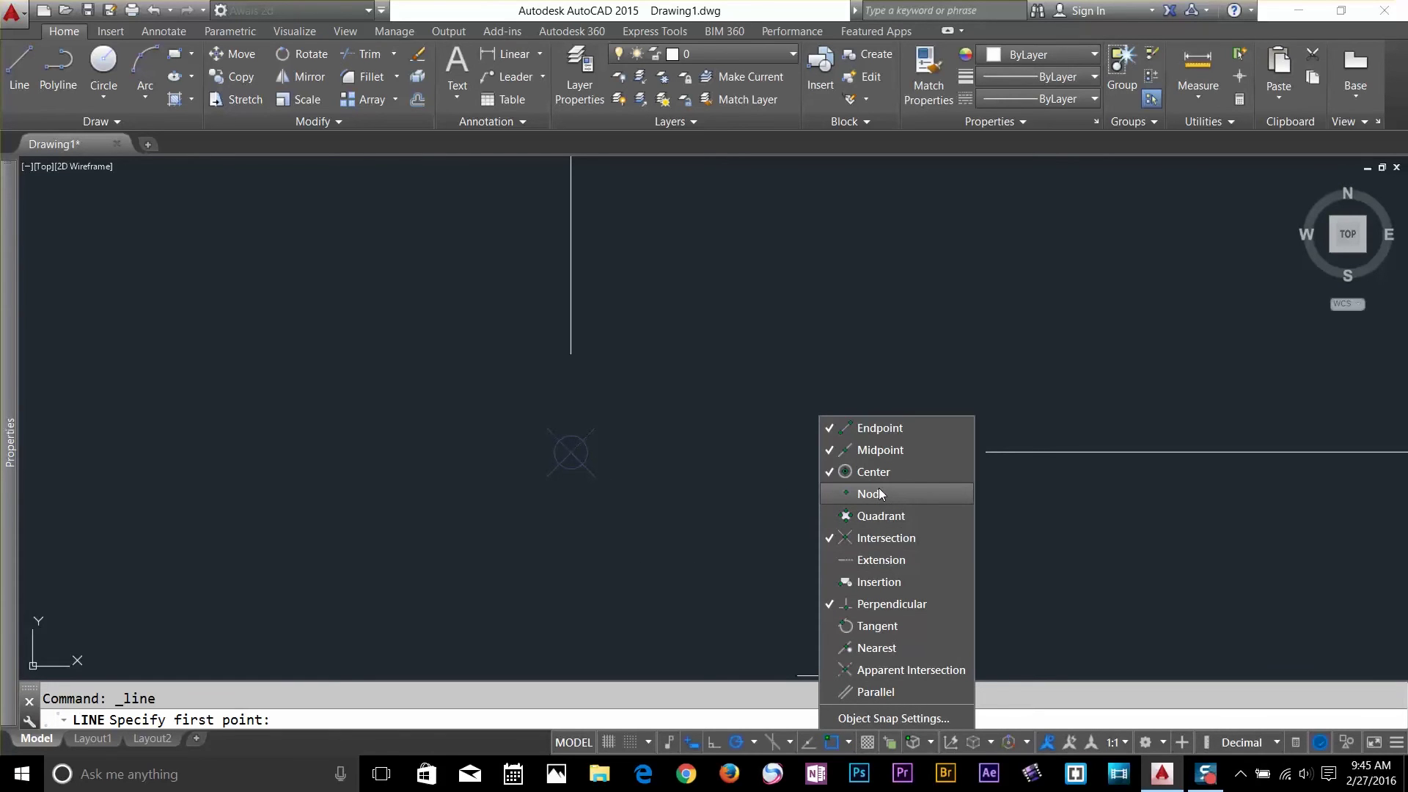
{"action": "left_click", "coordinate": [477, 483]}
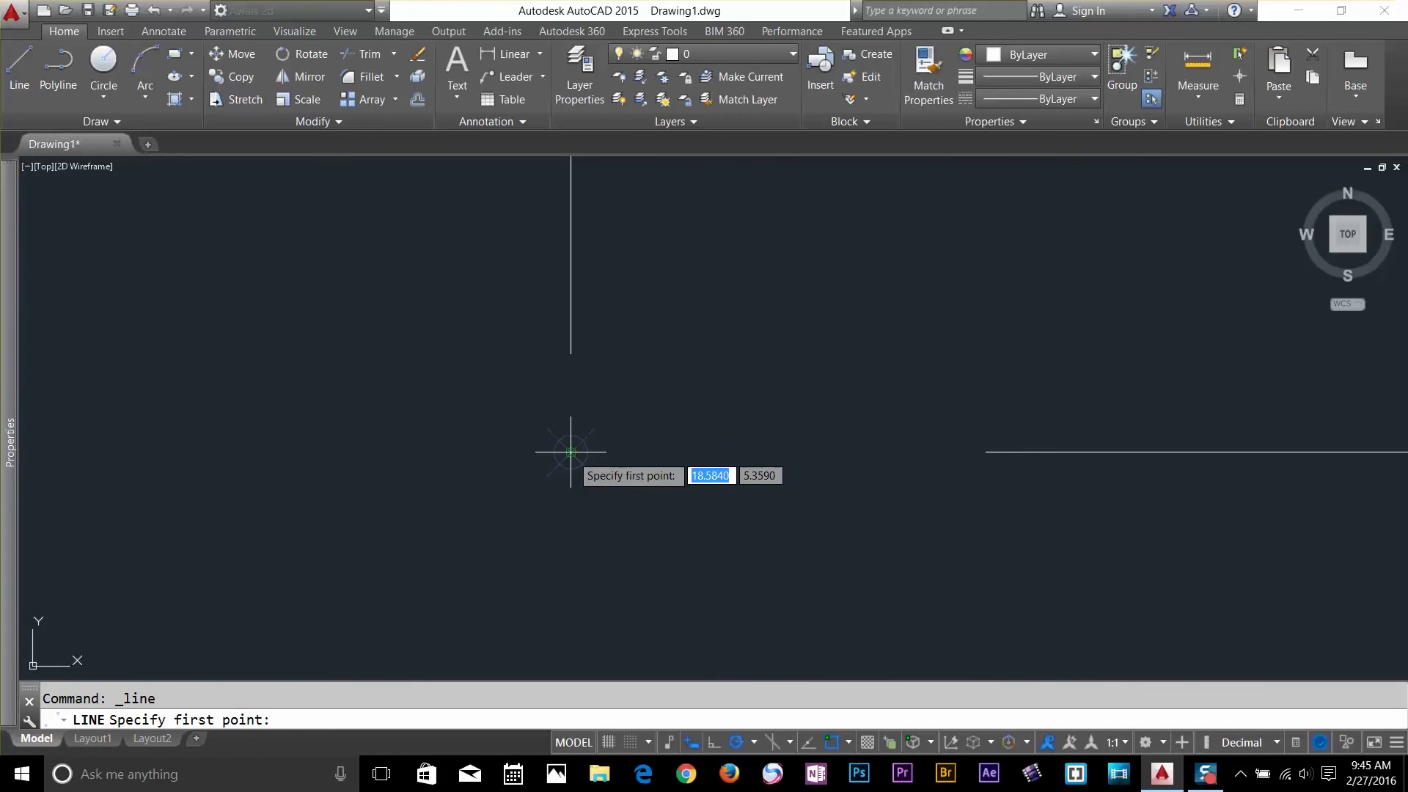
{"action": "left_click", "coordinate": [571, 453]}
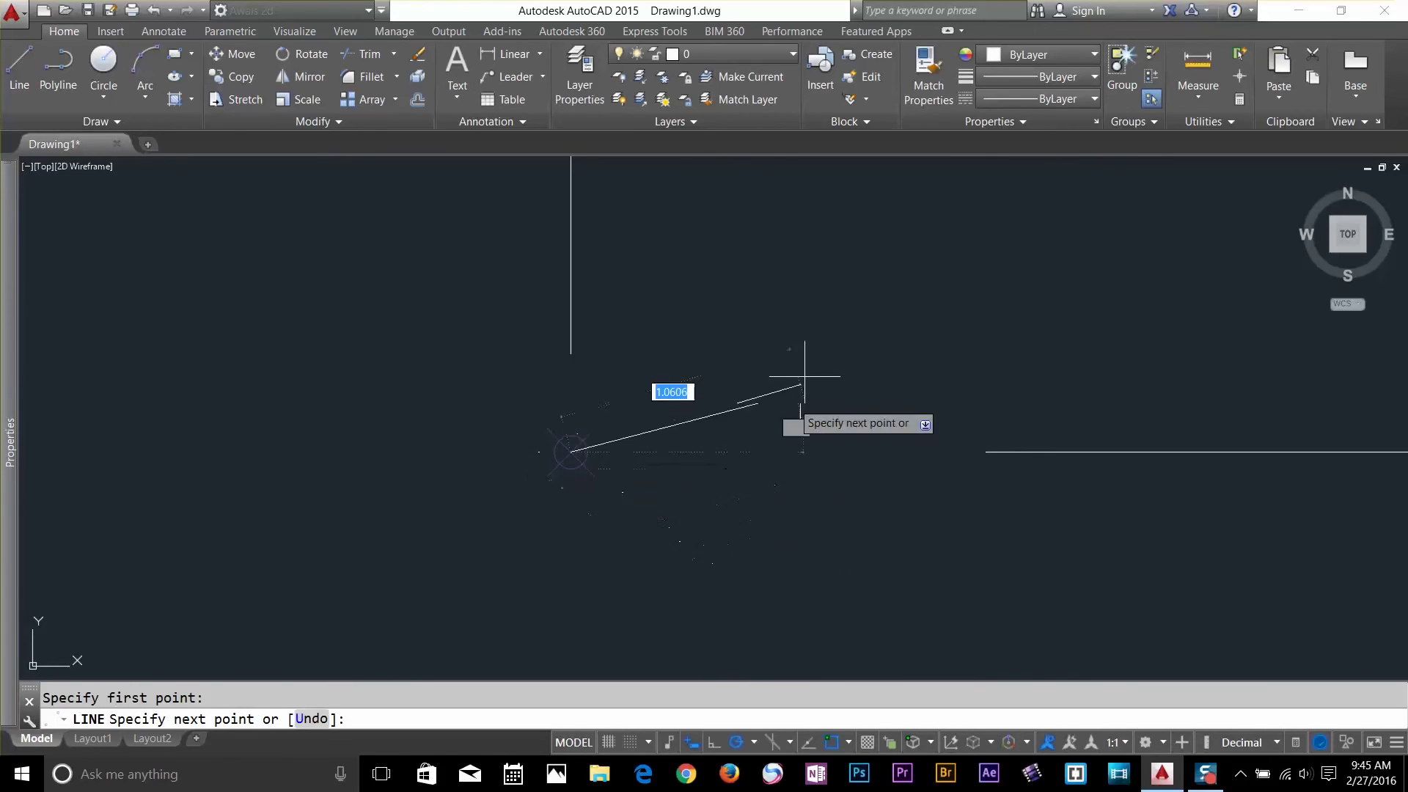
{"action": "left_click", "coordinate": [825, 296]}
{"action": "key", "text": "Return"}
{"action": "left_click", "coordinate": [697, 301]}
{"action": "left_click", "coordinate": [665, 431]}
{"action": "key", "text": "Delete"}
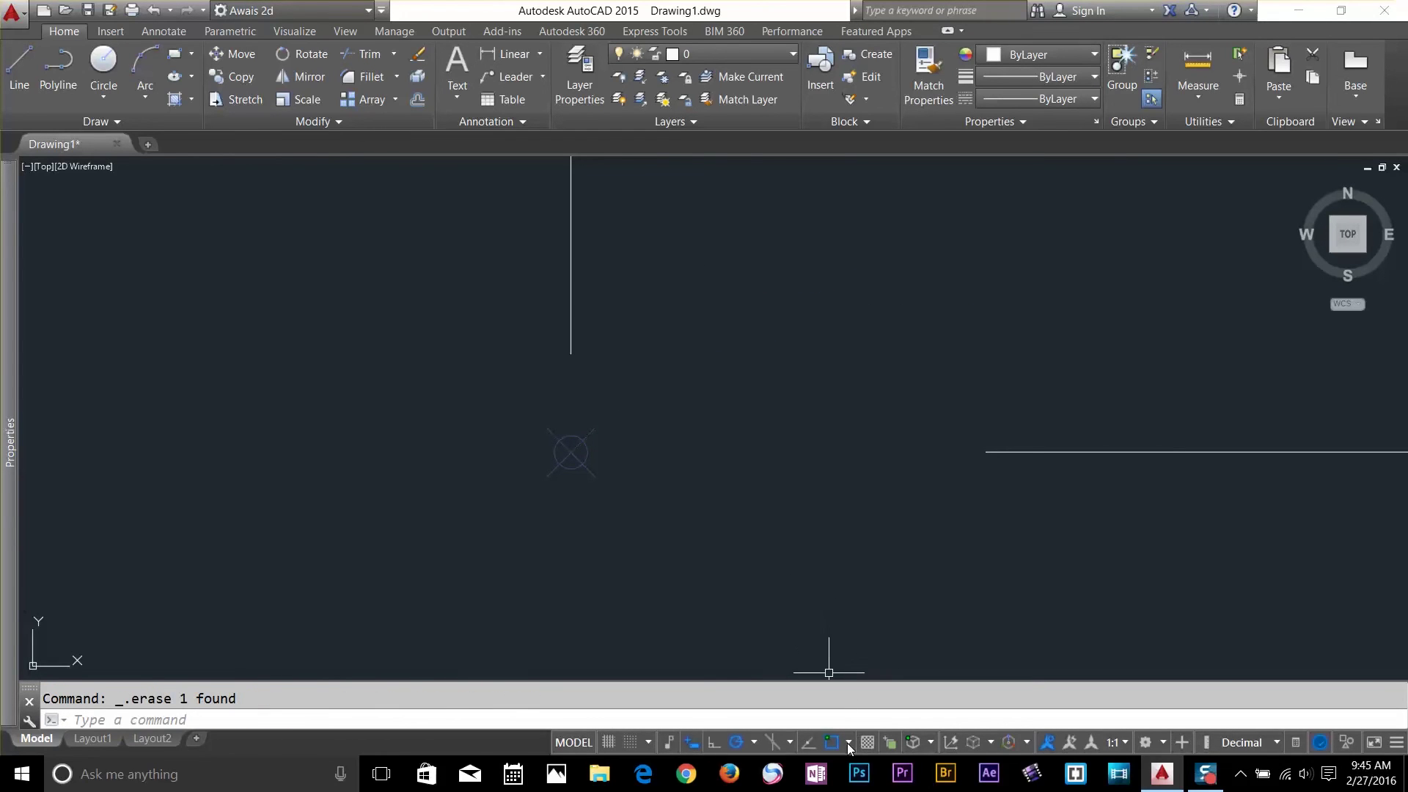
{"action": "left_click", "coordinate": [848, 742]}
{"action": "left_click", "coordinate": [871, 497]}
{"action": "left_click", "coordinate": [20, 70]}
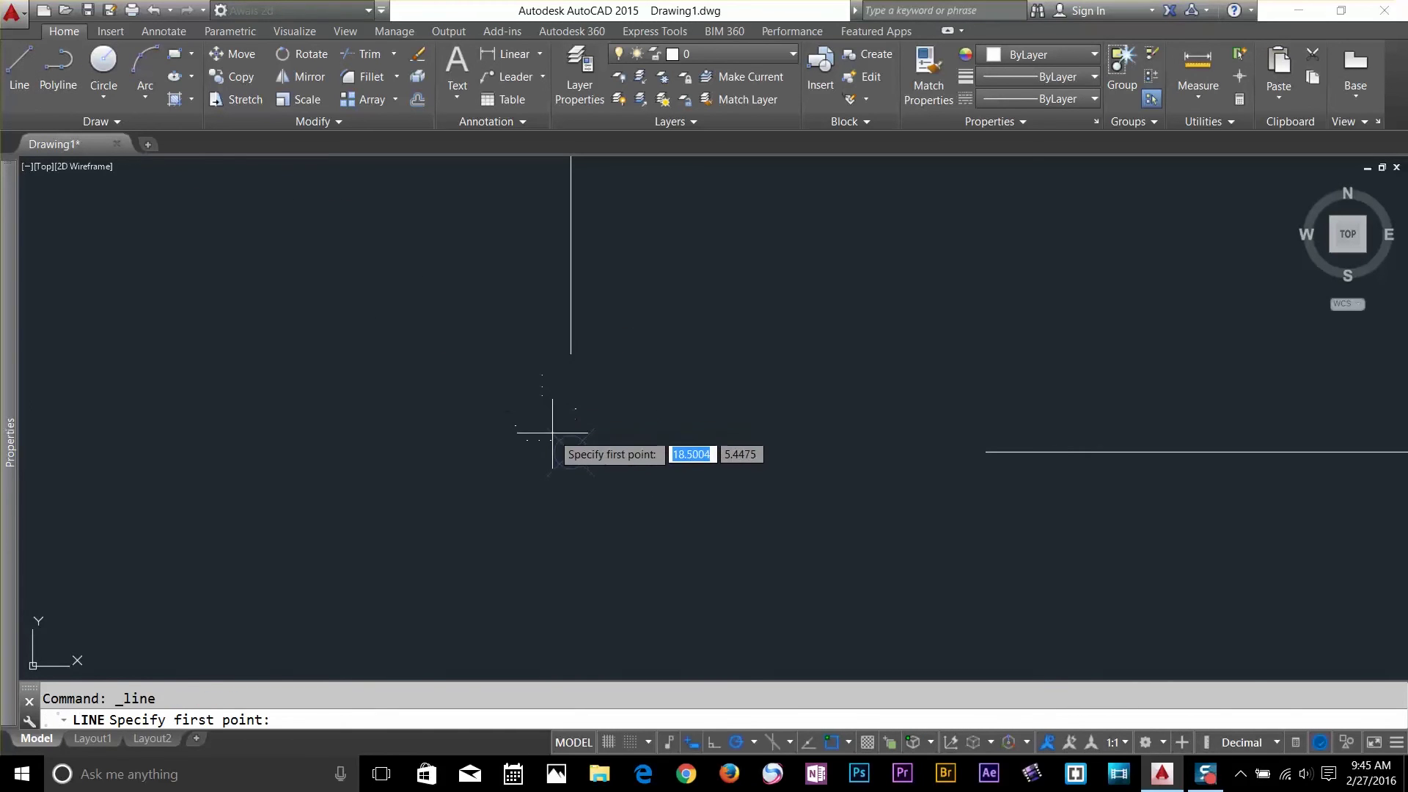
{"action": "right_click", "coordinate": [569, 448], "text": "shift"}
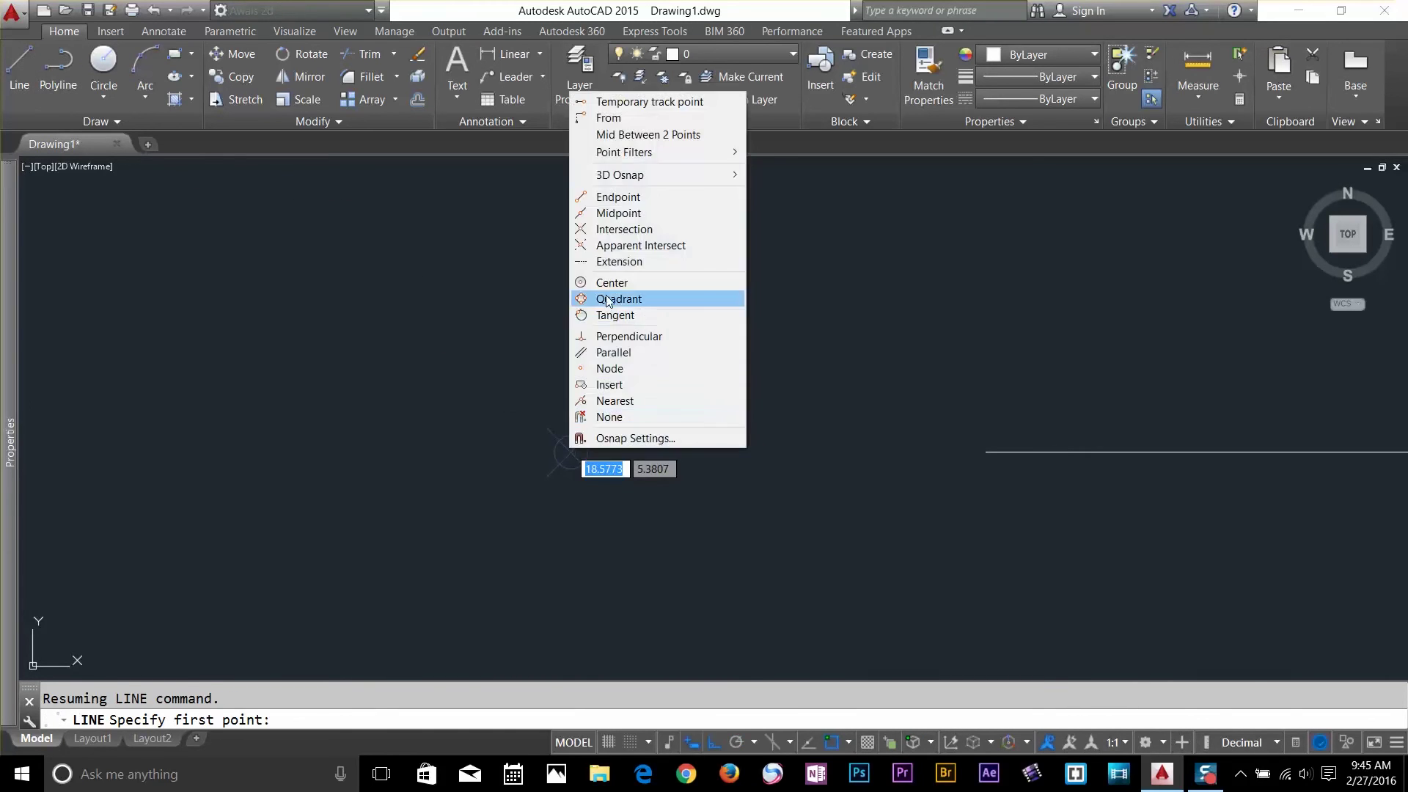
{"action": "left_click", "coordinate": [624, 370]}
{"action": "left_click", "coordinate": [571, 449]}
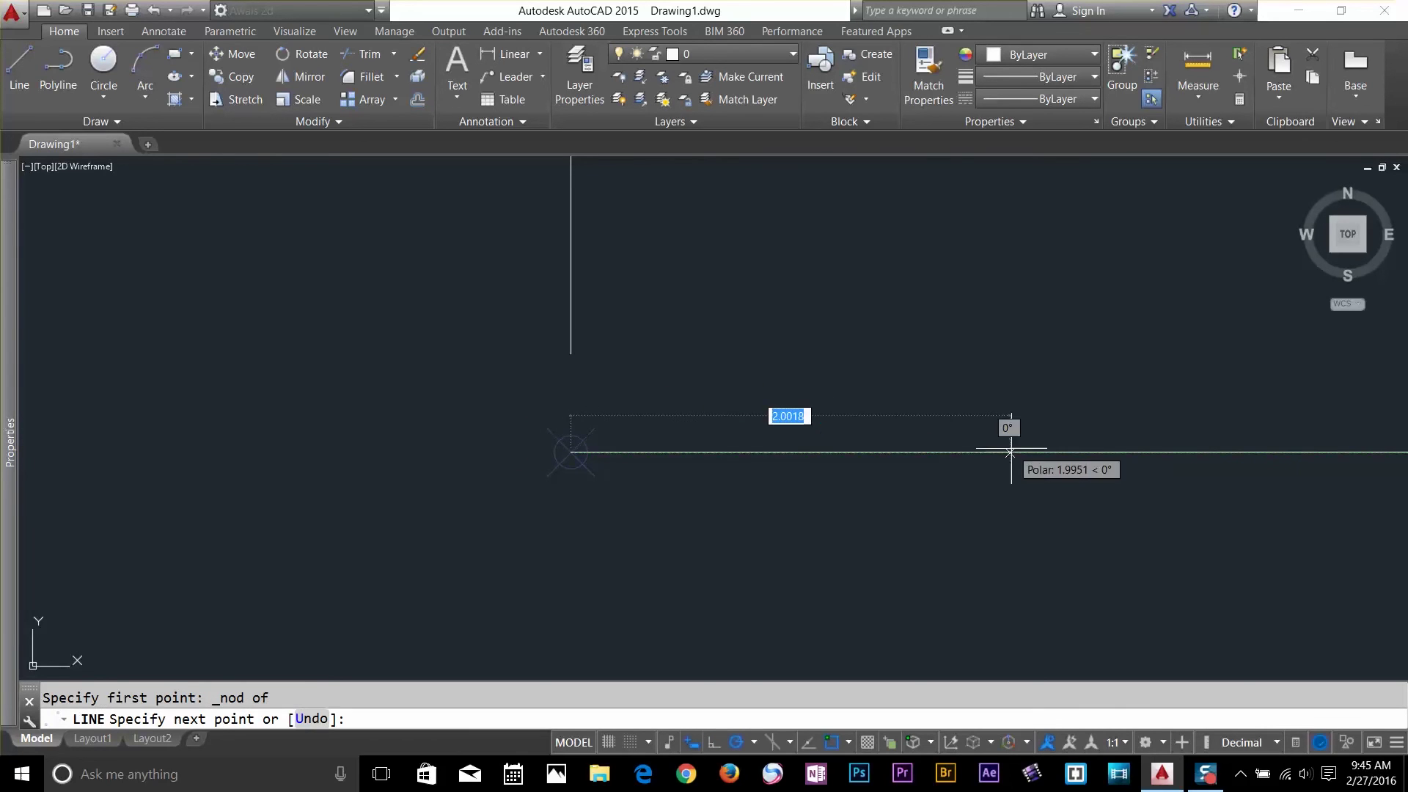
{"action": "key", "text": "Return"}
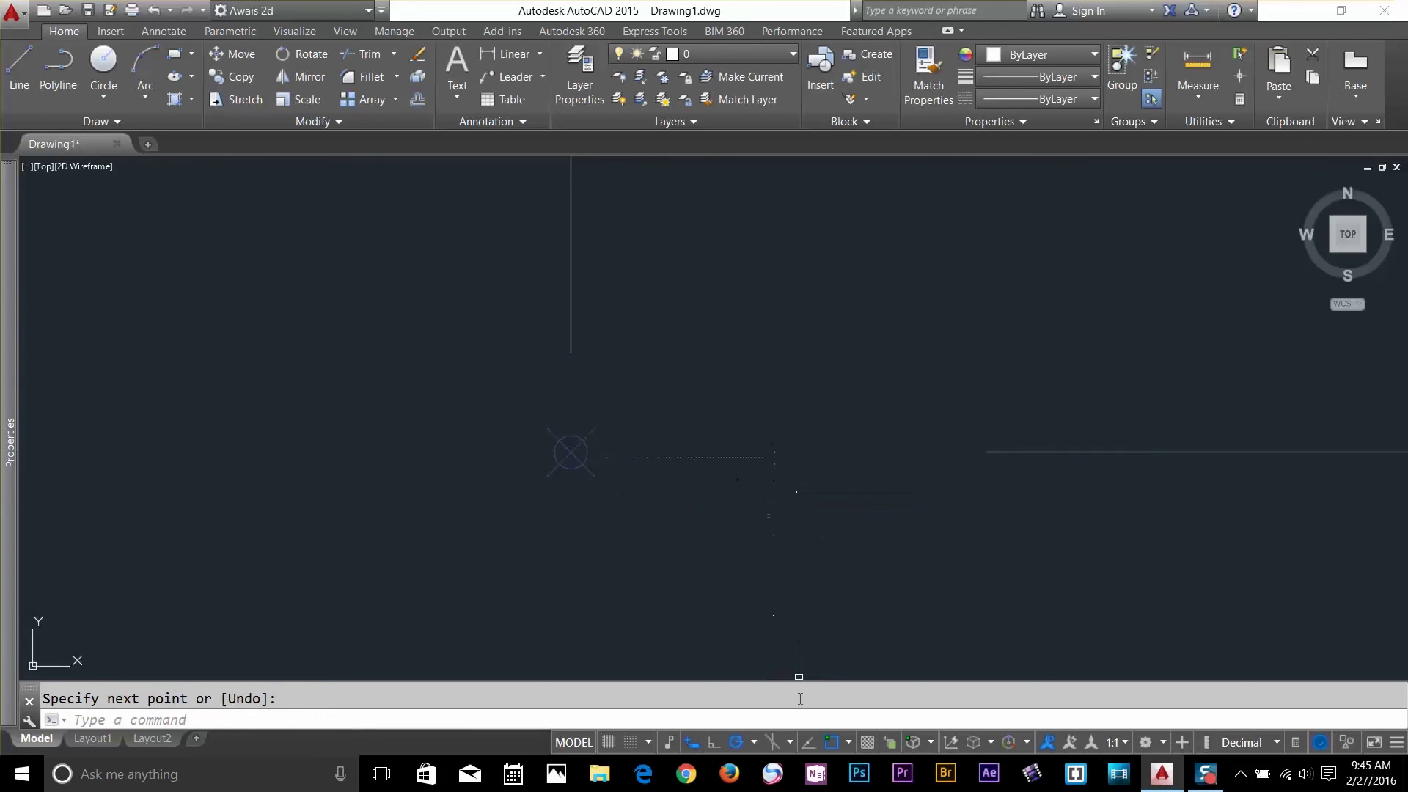
{"action": "left_click", "coordinate": [847, 743]}
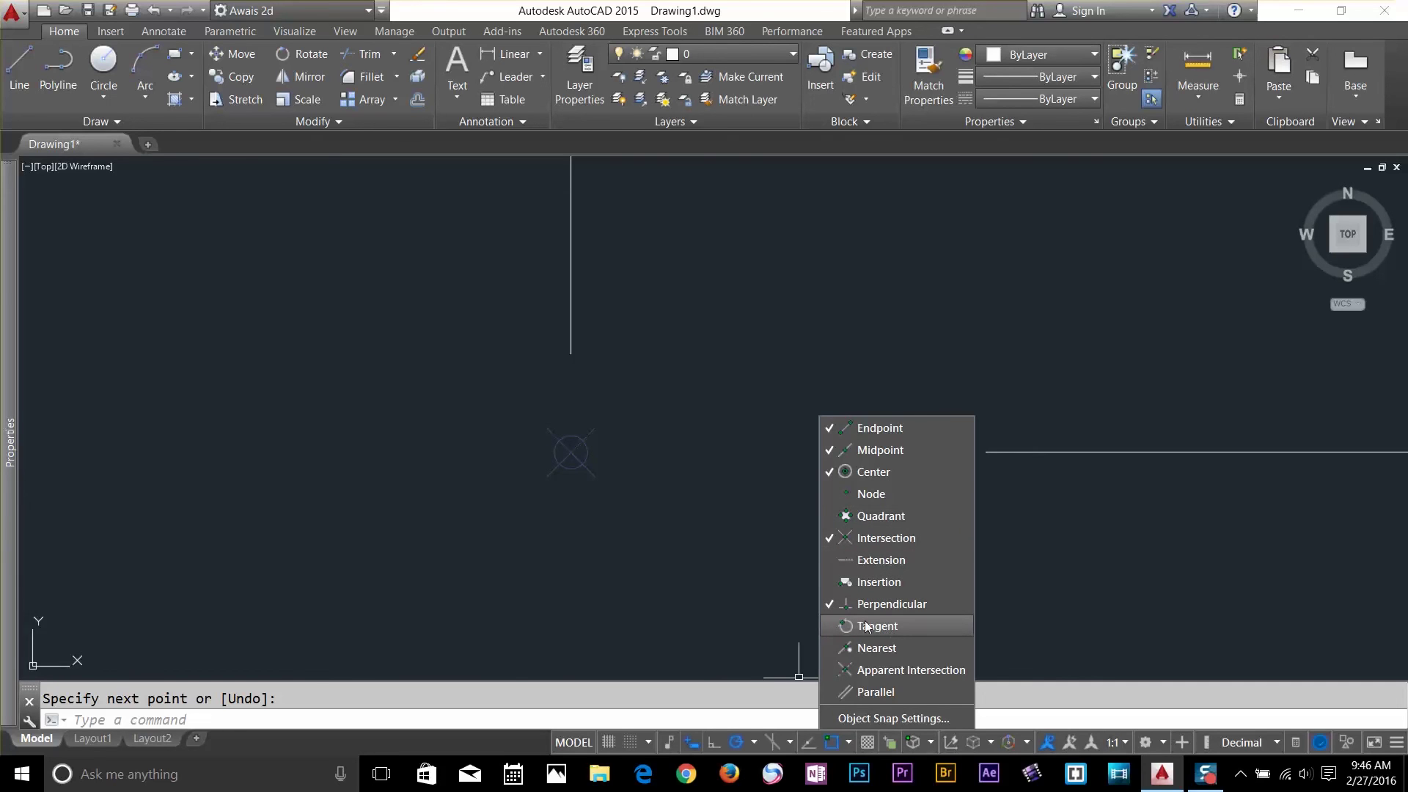
- Turn on Tangent snapping and pan so all the shapes are visible
{"action": "left_click", "coordinate": [720, 613]}
{"action": "left_click", "coordinate": [809, 500]}
{"action": "scroll", "coordinate": [857, 532], "scroll_direction": "down", "scroll_amount": 2}
{"action": "key", "text": "Escape"}
{"action": "scroll", "coordinate": [855, 531], "scroll_direction": "down", "scroll_amount": 3}
{"action": "middle_click_drag", "start_coordinate": [509, 584], "coordinate": [462, 541]}
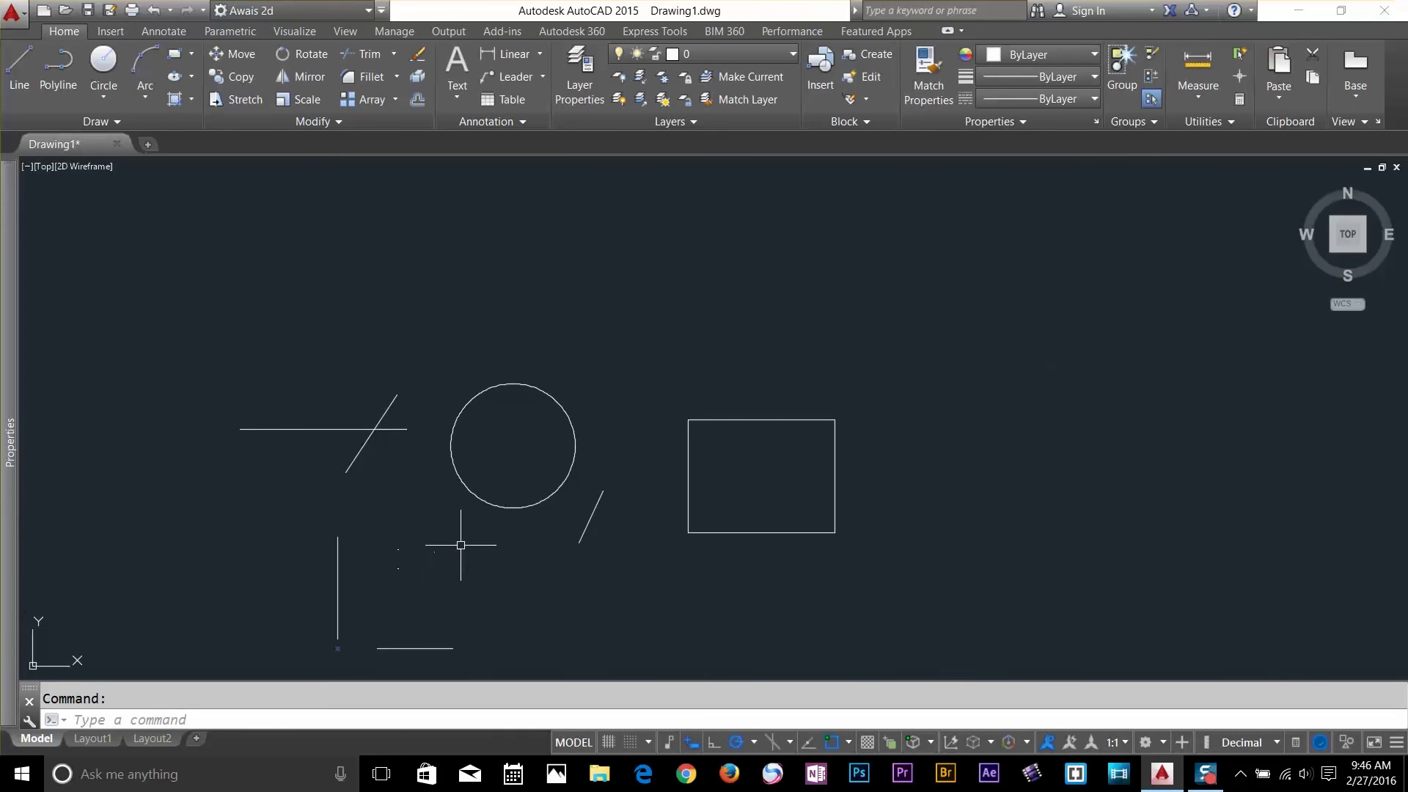
- Draw a line from below the circle ending at a tangent point on the circle
{"action": "type", "text": "l"}
{"action": "key", "text": "Return"}
{"action": "left_click", "coordinate": [517, 566]}
{"action": "scroll", "coordinate": [557, 510], "scroll_direction": "up", "scroll_amount": 8}
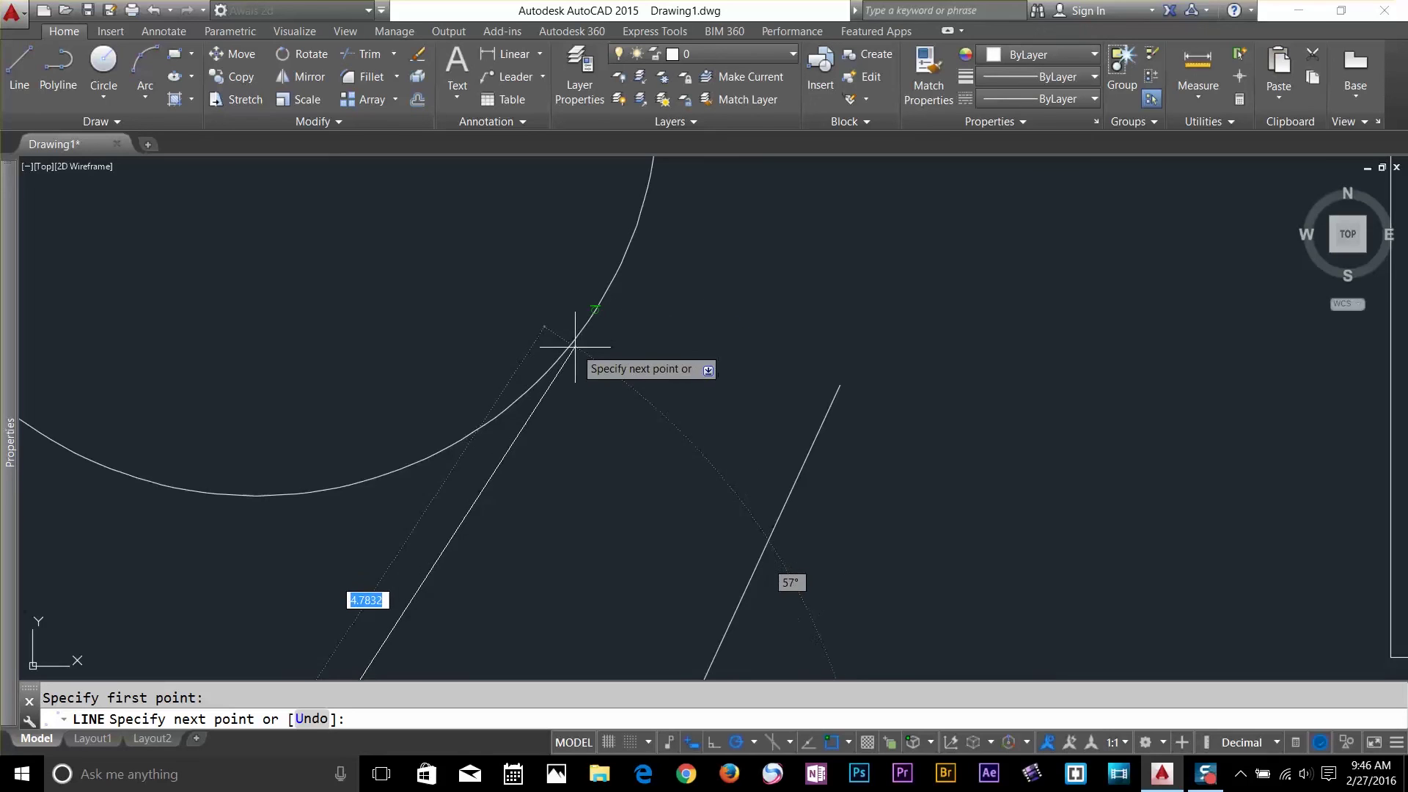
{"action": "left_click", "coordinate": [606, 307]}
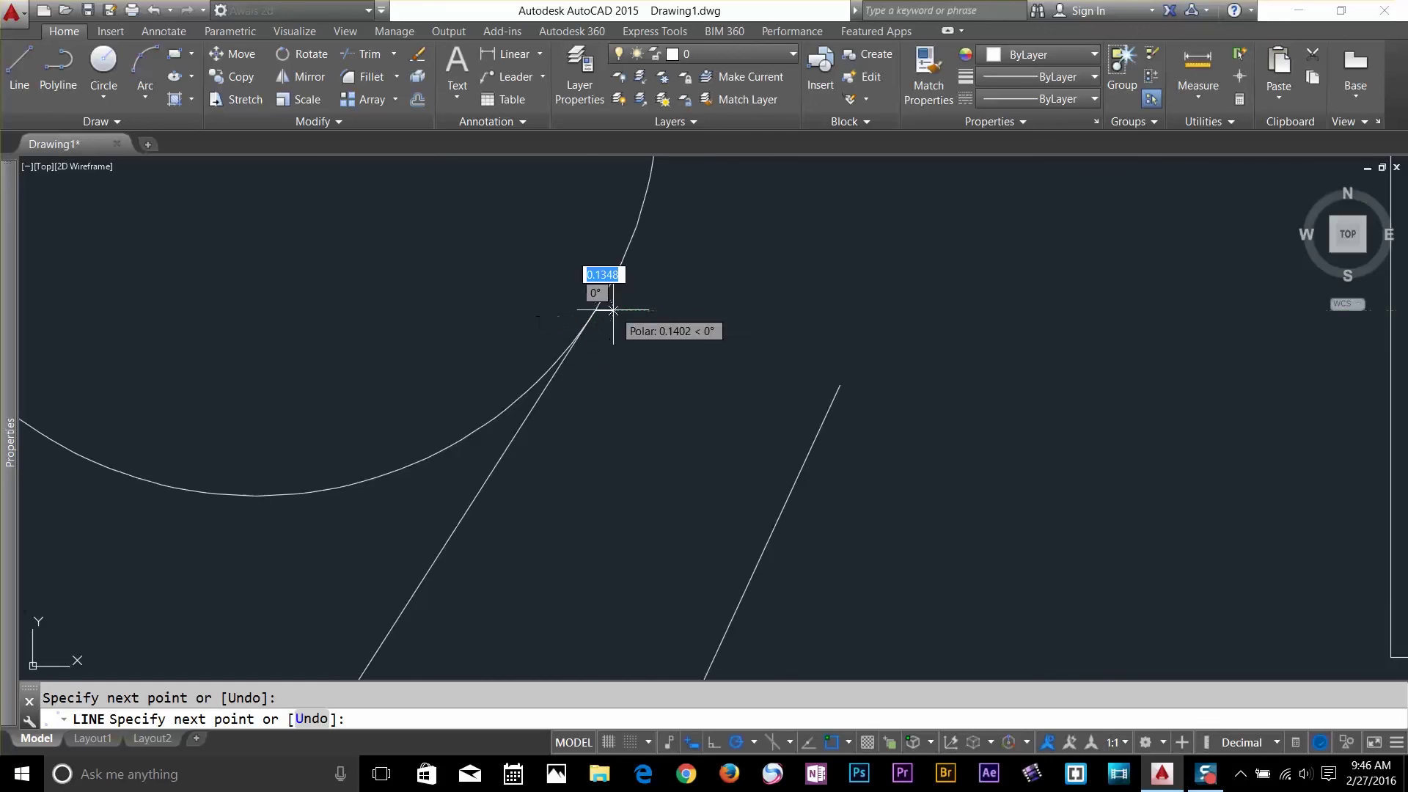
{"action": "key", "text": "Return"}
{"action": "scroll", "coordinate": [619, 437], "scroll_direction": "down", "scroll_amount": 6}
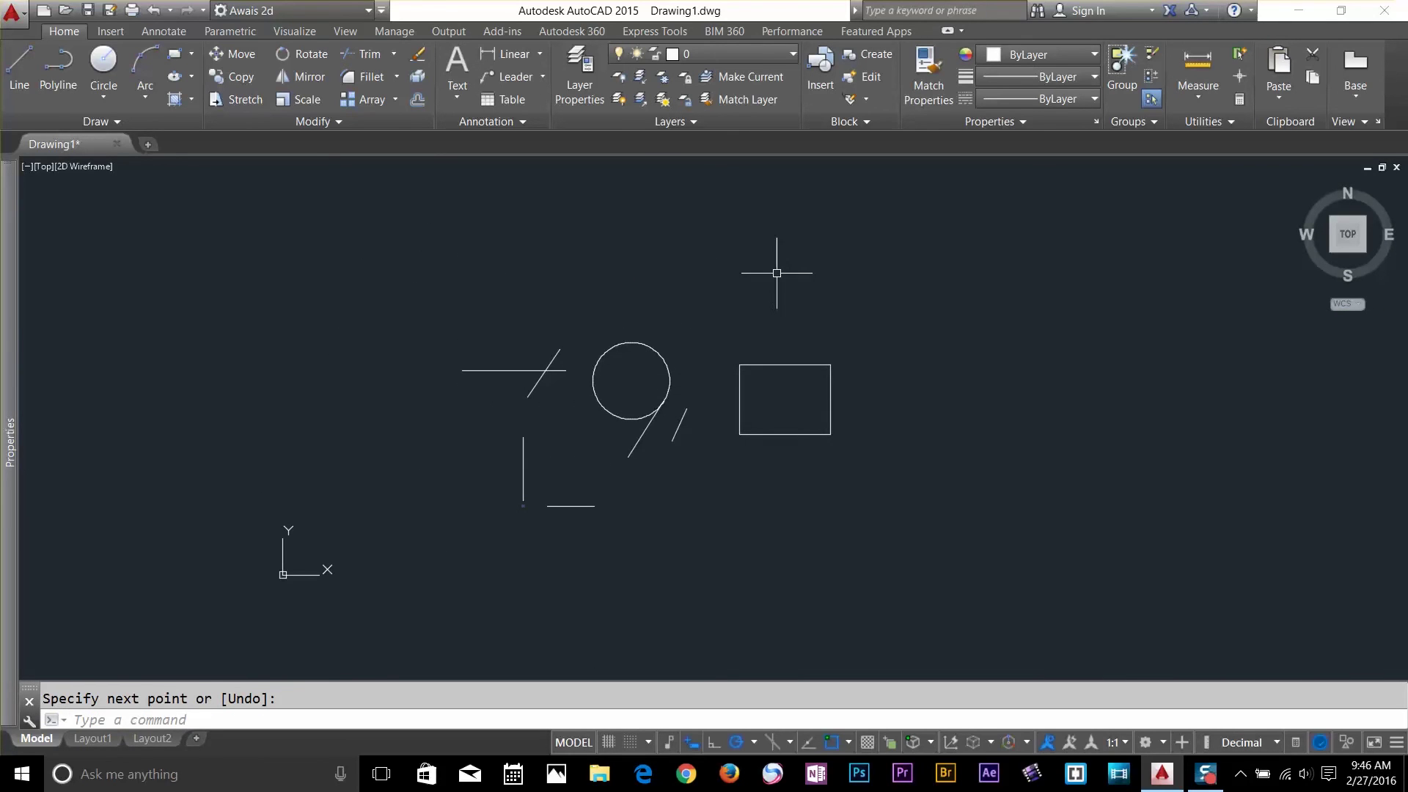
{"action": "left_click", "coordinate": [911, 267]}
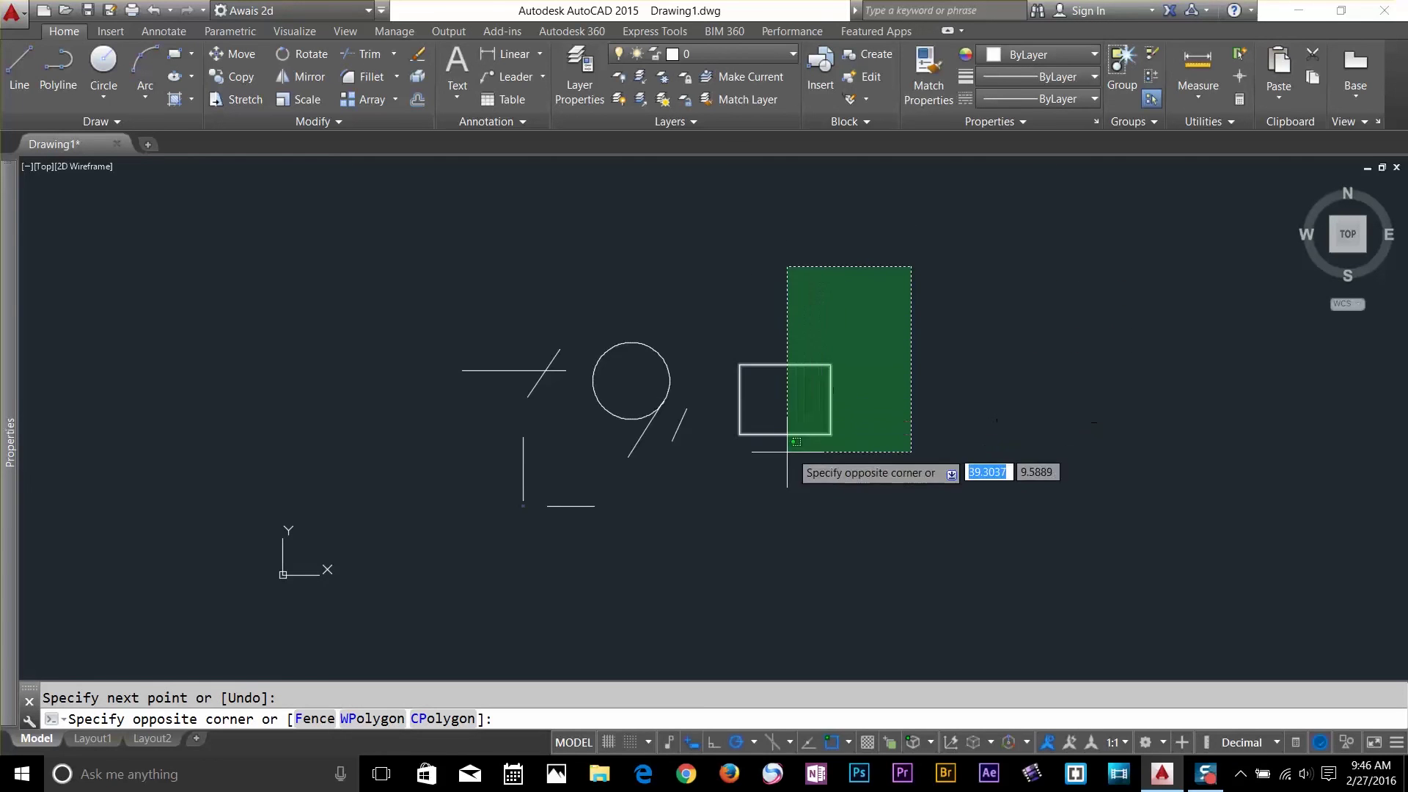
{"action": "left_click", "coordinate": [448, 543]}
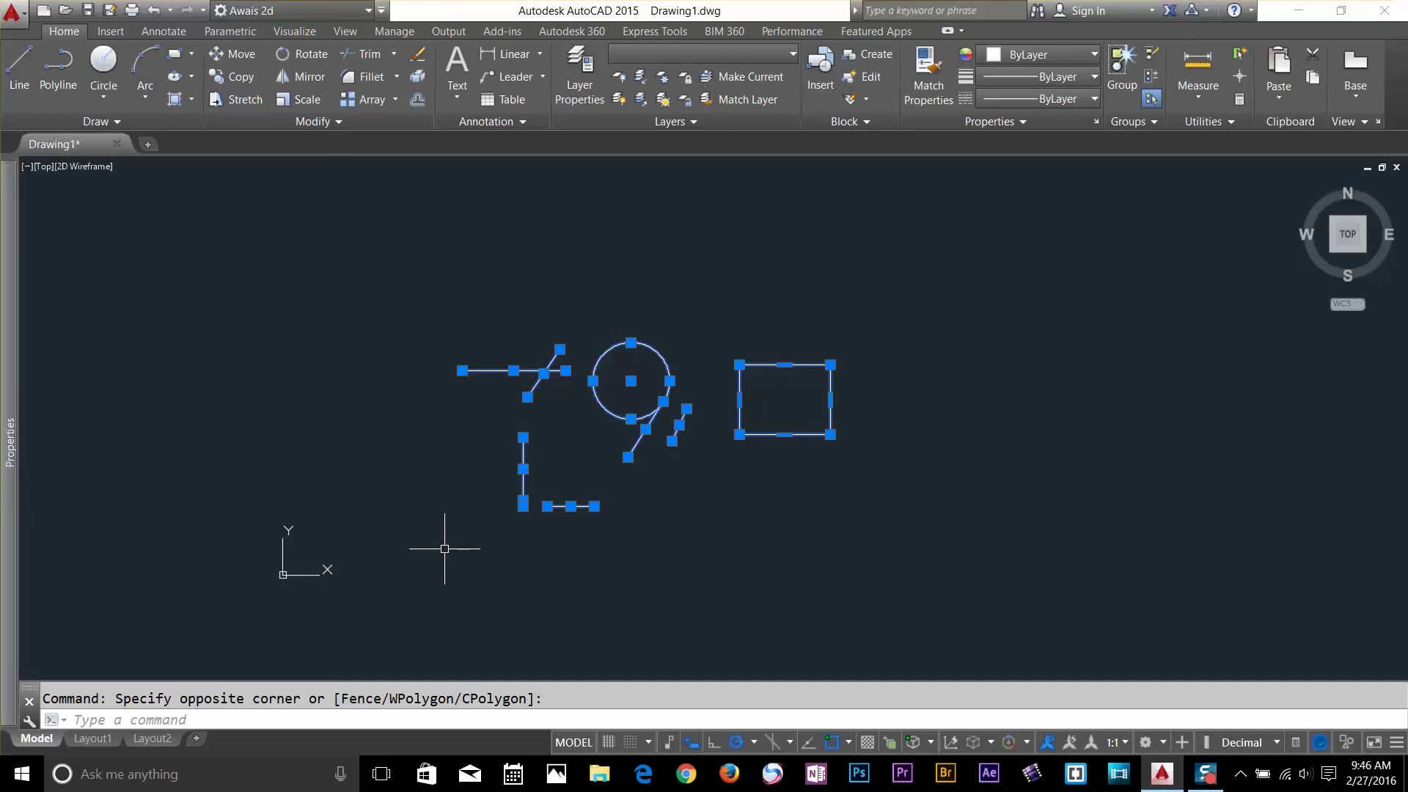
{"action": "key", "text": "Escape"}
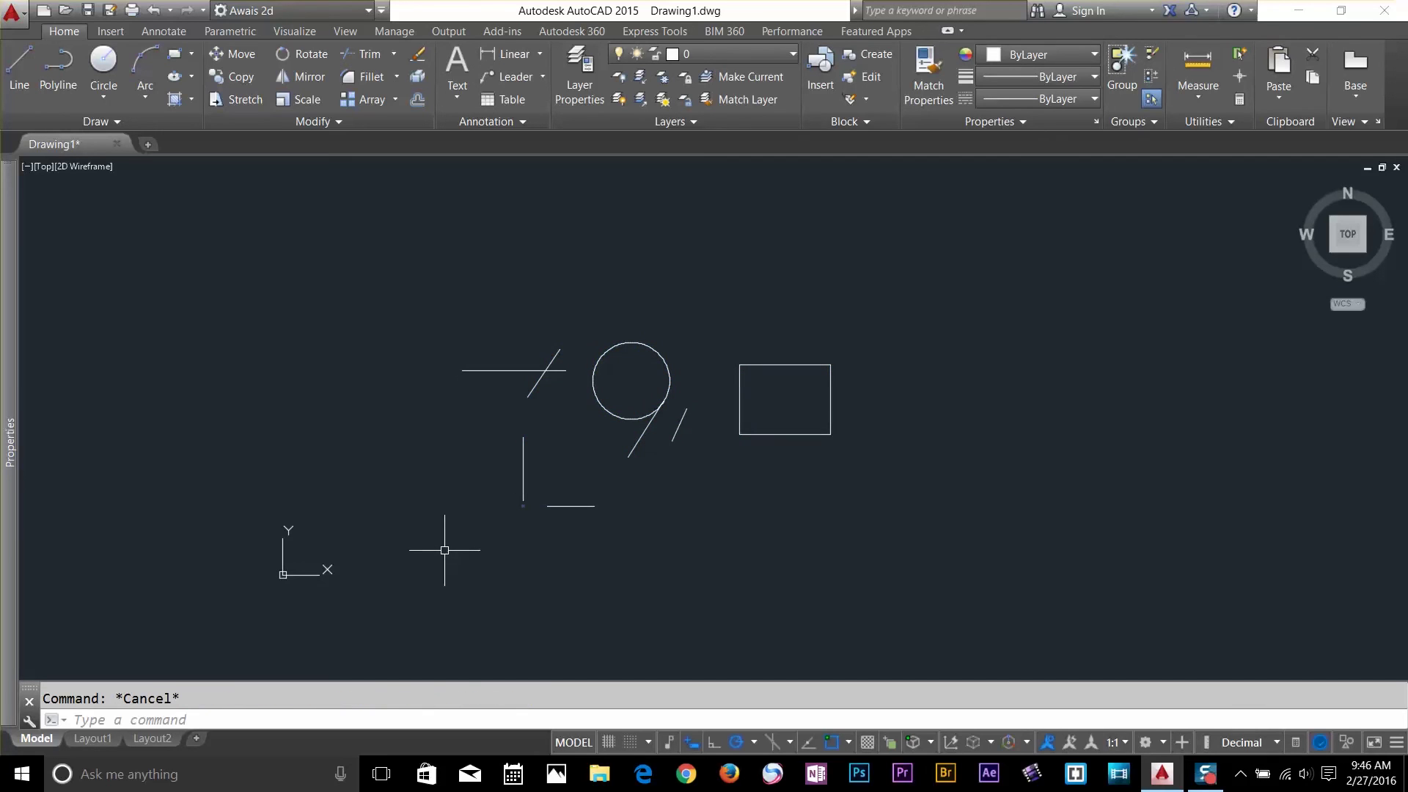